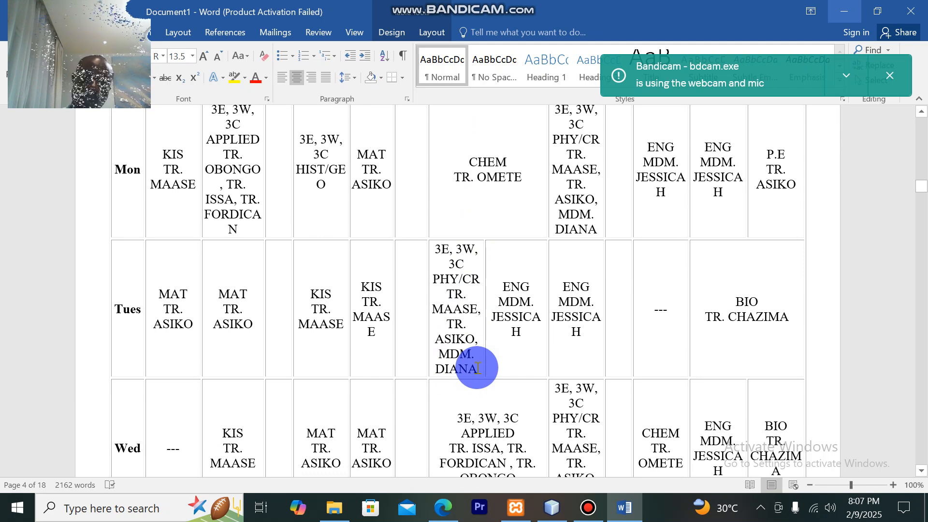
Examine the class codes, subject and teacher names in Tuesday's PHY/CR cell of the 3E timetable.
drag(478, 367, 445, 313)
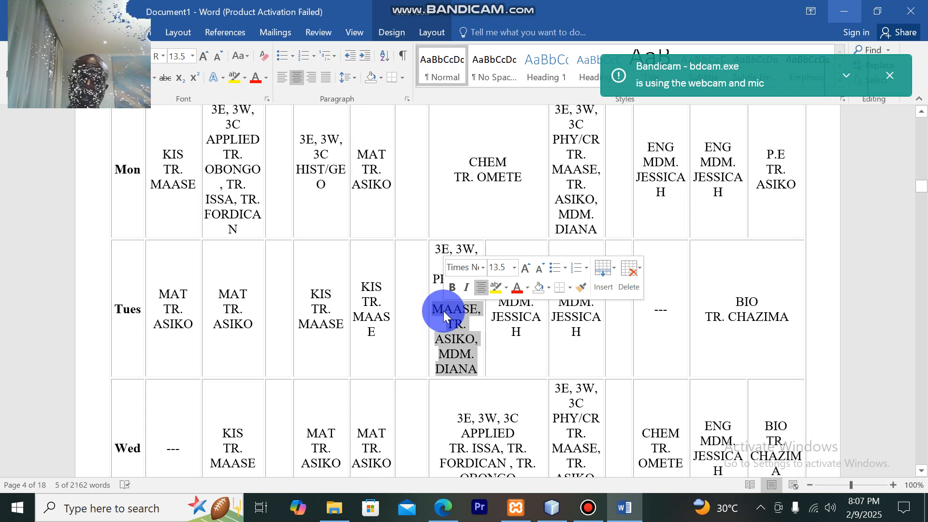
click(350, 323)
drag(346, 322, 304, 323)
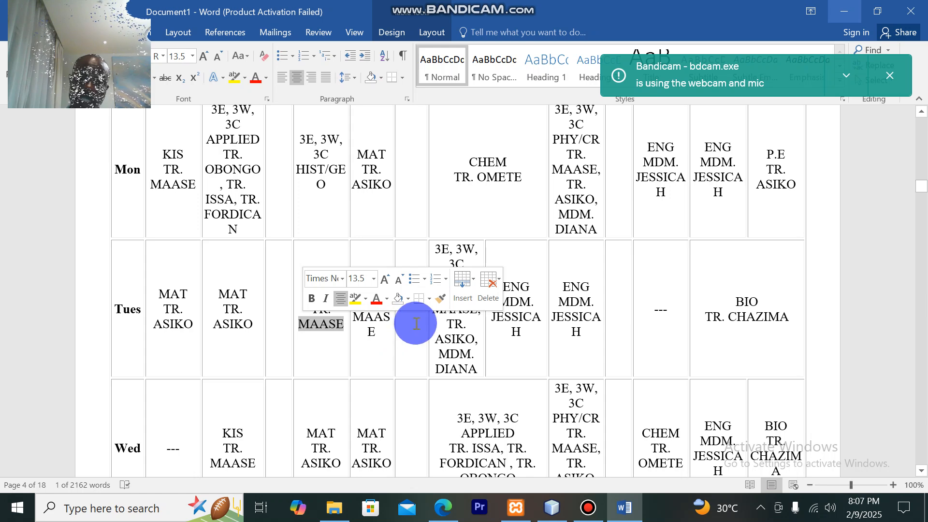
click(464, 322)
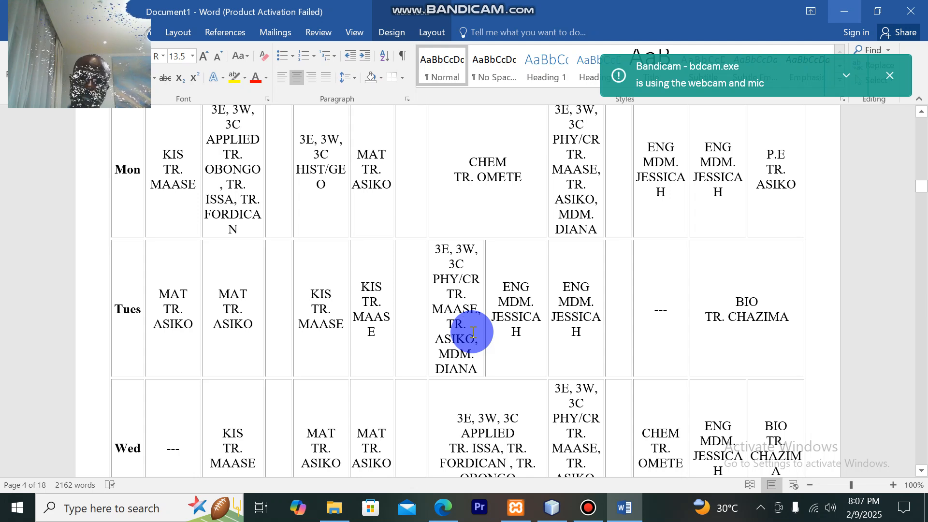
drag(476, 368, 442, 298)
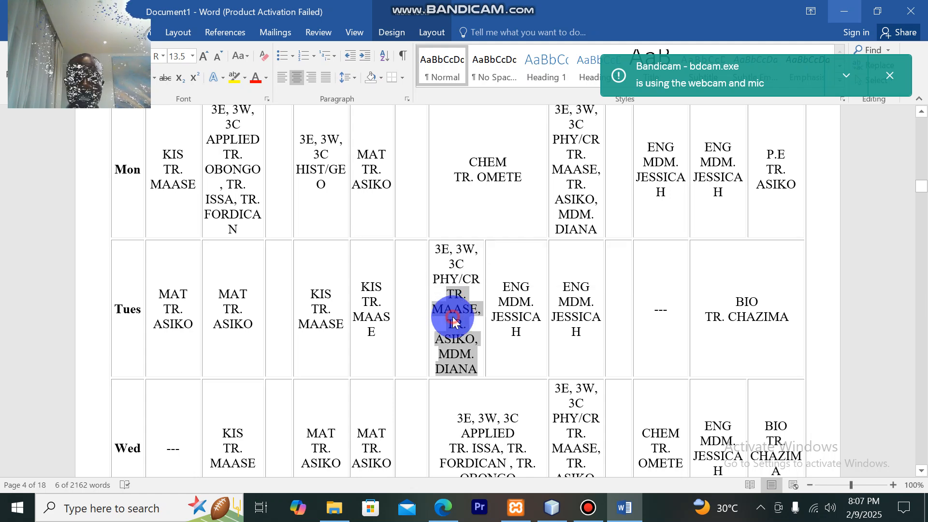
click(453, 318)
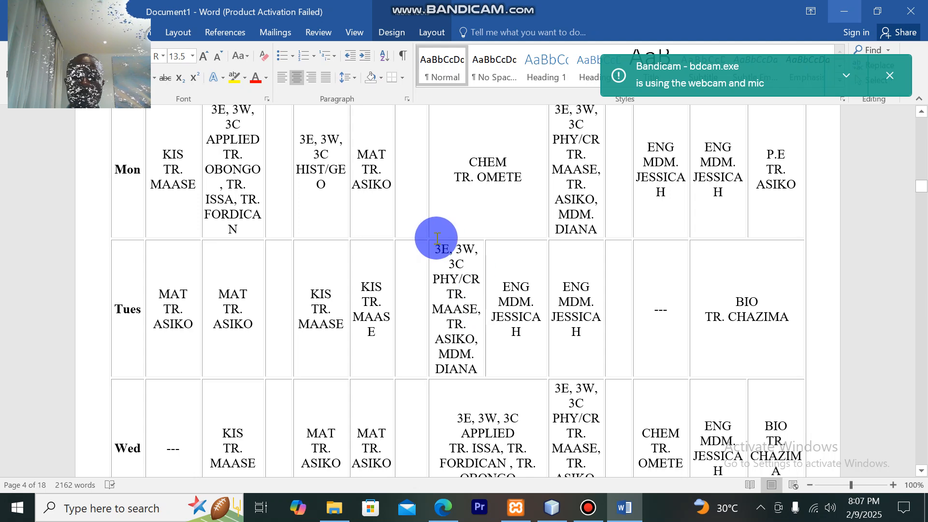
click(477, 262)
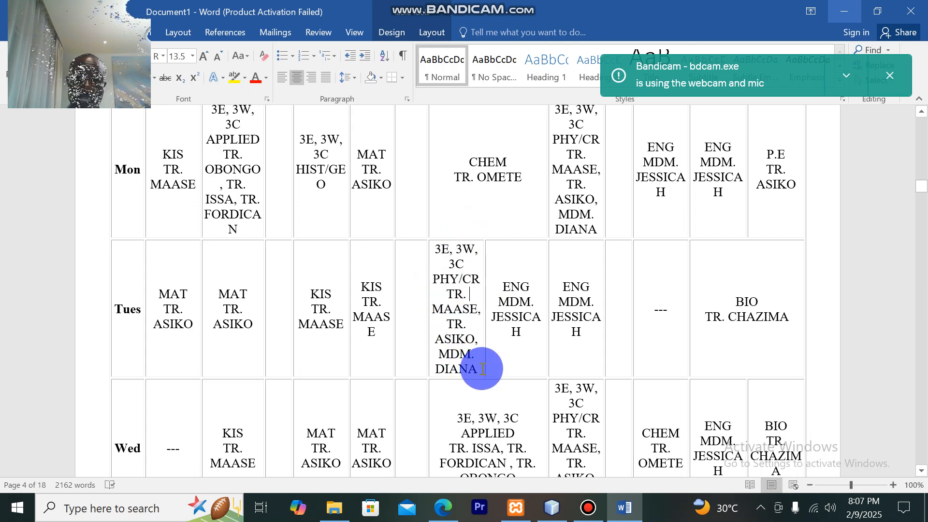
drag(458, 279, 439, 250)
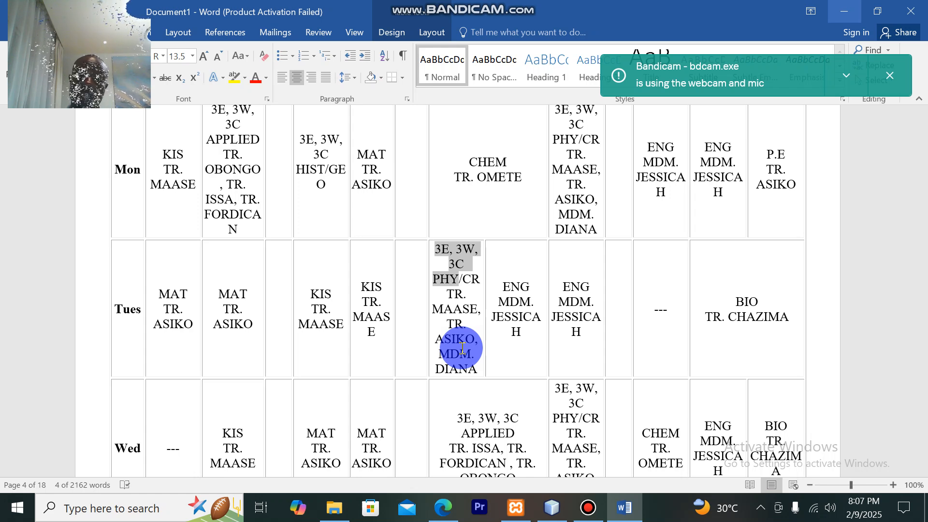
drag(462, 348, 461, 280)
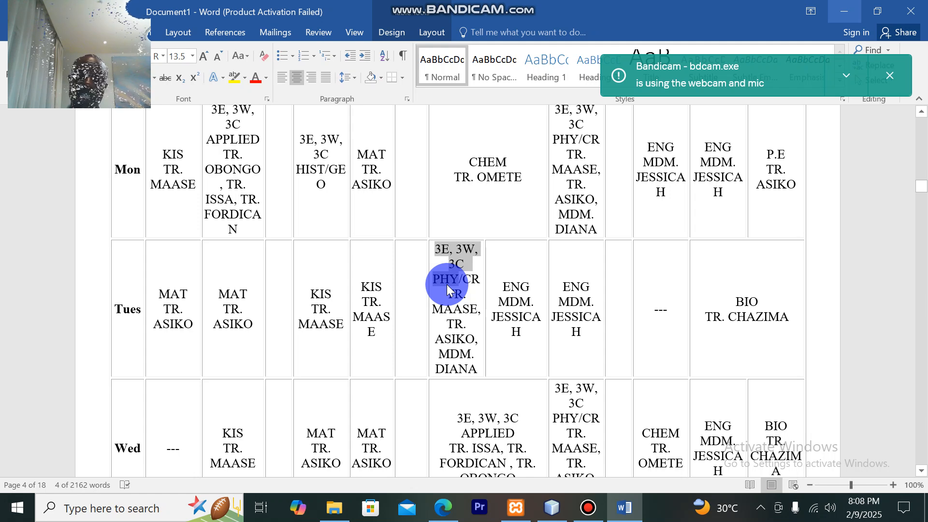
click(472, 343)
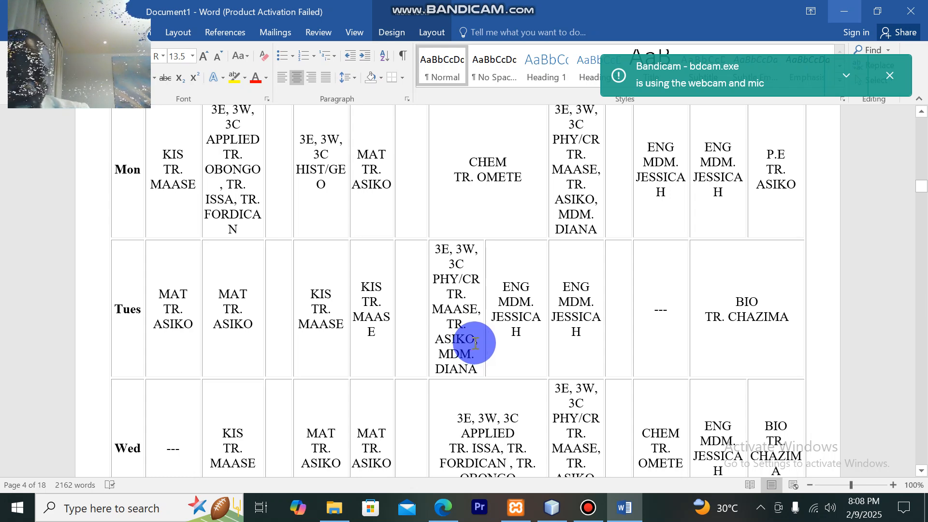
click(475, 261)
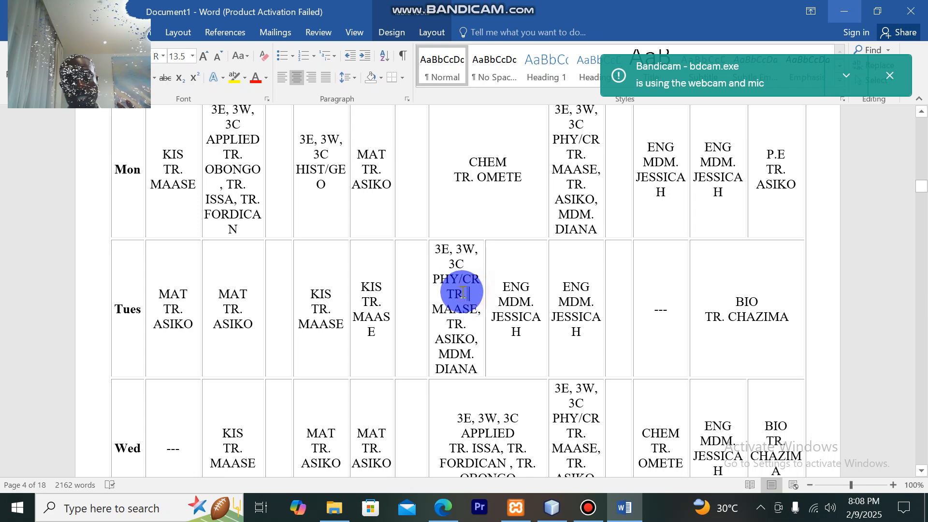
drag(462, 295, 434, 281)
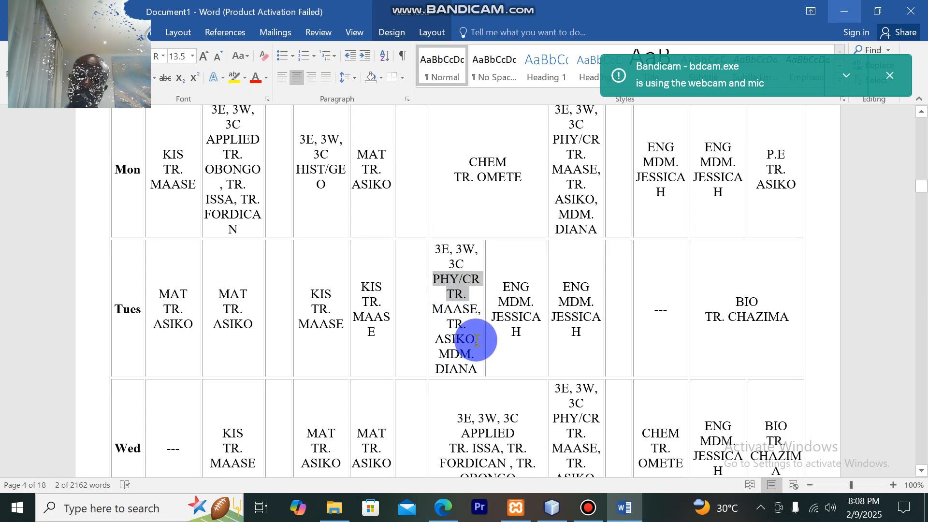
Replace all occurrences of the teacher list from Tuesday's 3E PHY/CR cell with nothing throughout the document.
click(482, 368)
drag(482, 368, 441, 302)
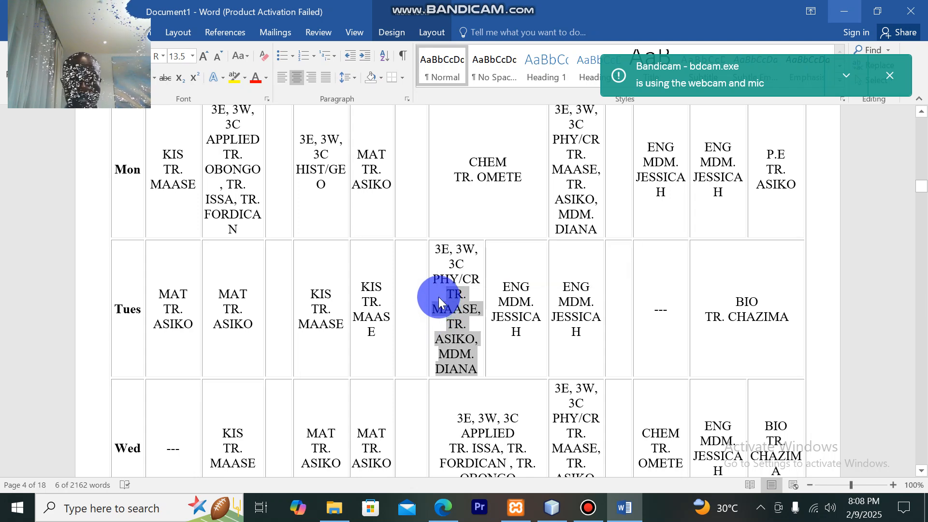
click(890, 76)
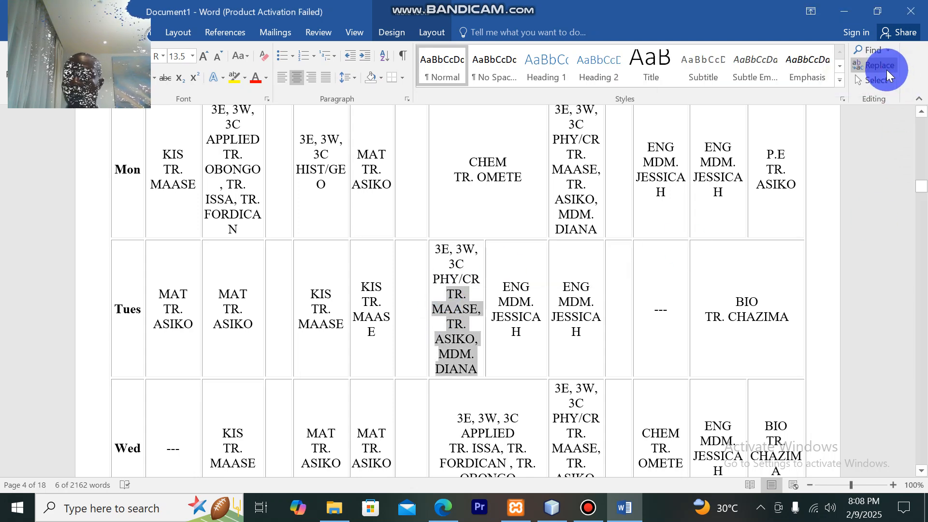
click(886, 66)
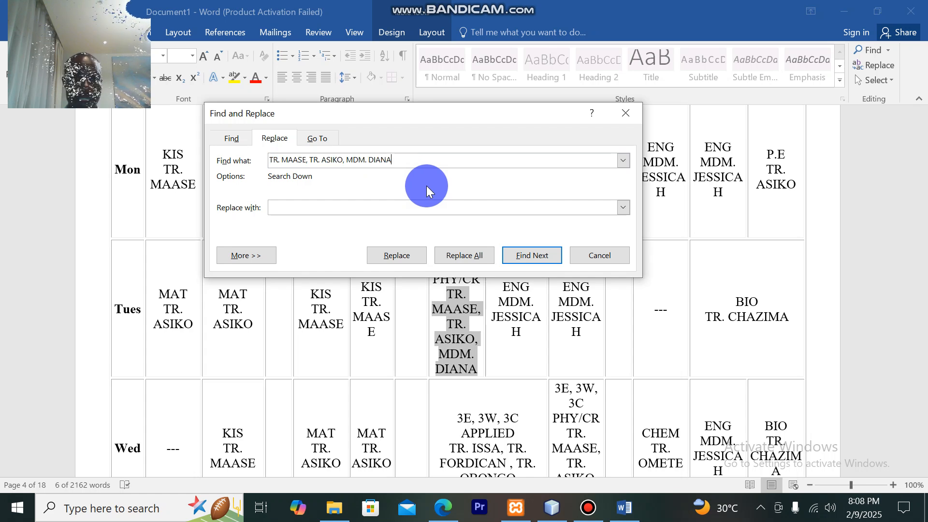
click(462, 255)
click(446, 290)
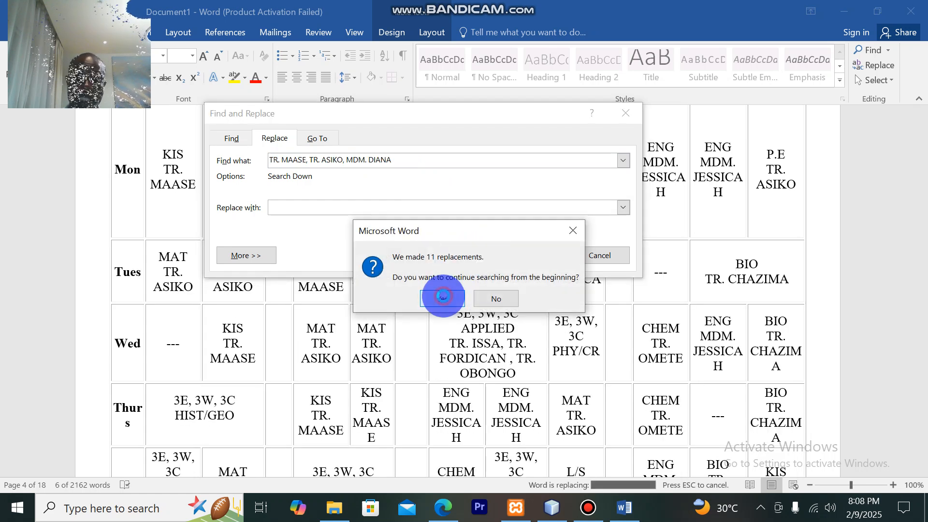
click(478, 295)
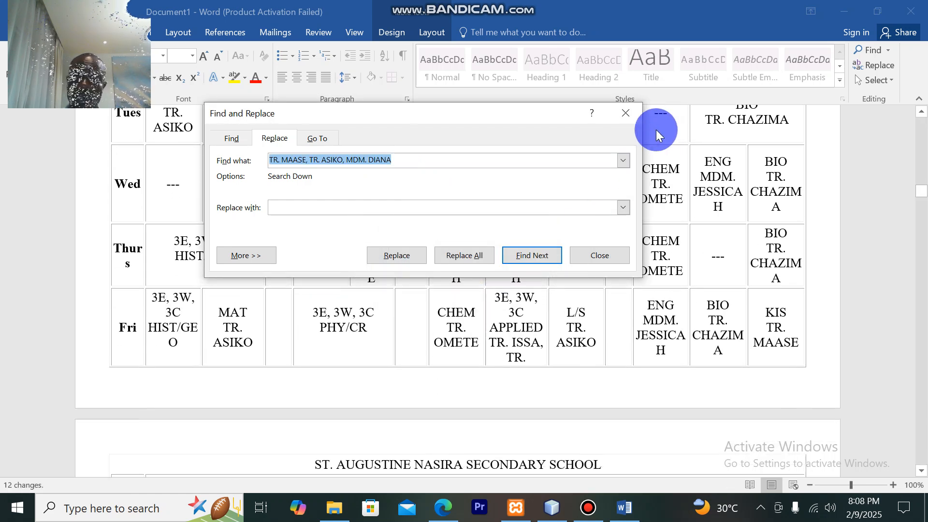
click(626, 113)
Replace all occurrences of the teacher list from Wednesday's 3E APPLIED cell with nothing throughout the document.
scroll(535, 361, up, 2)
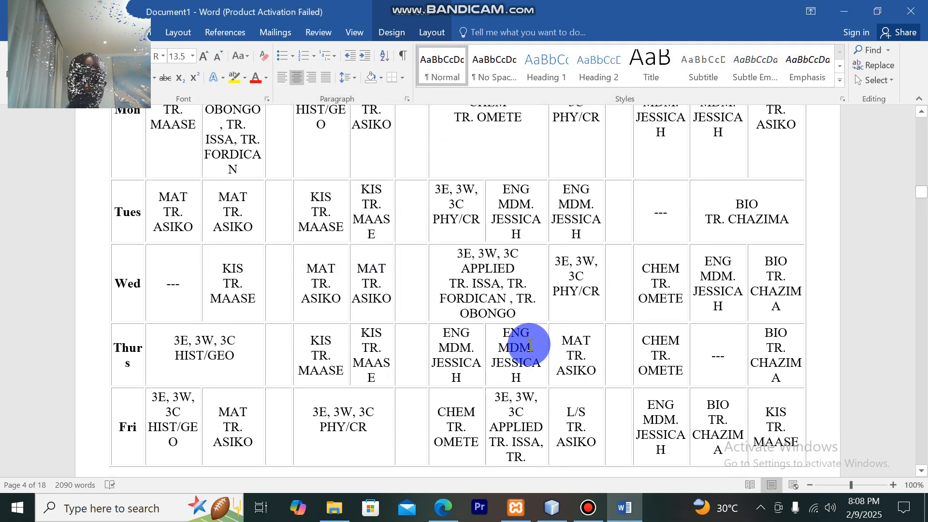
drag(518, 314, 450, 285)
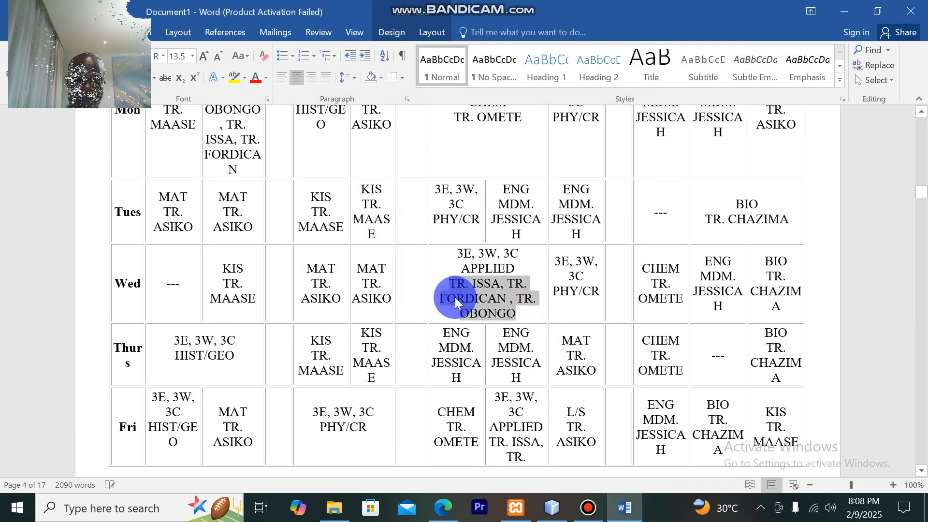
click(875, 65)
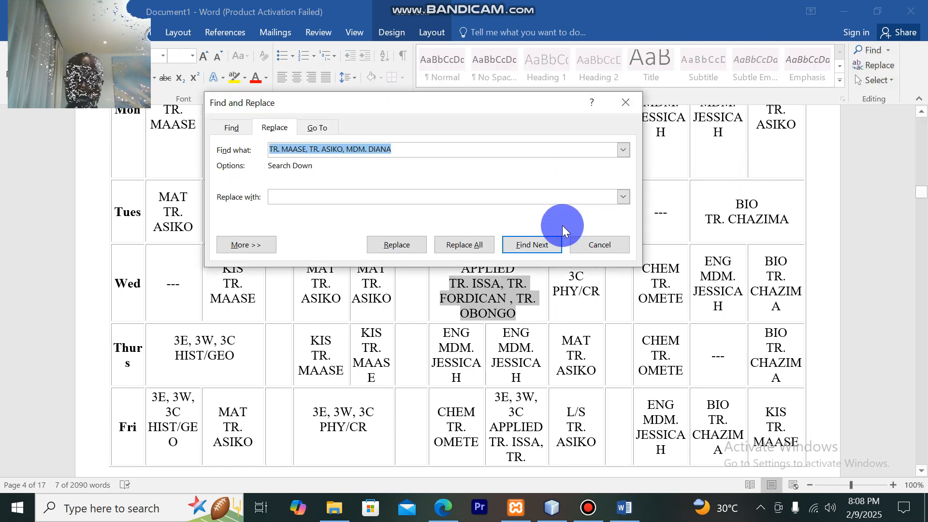
click(456, 245)
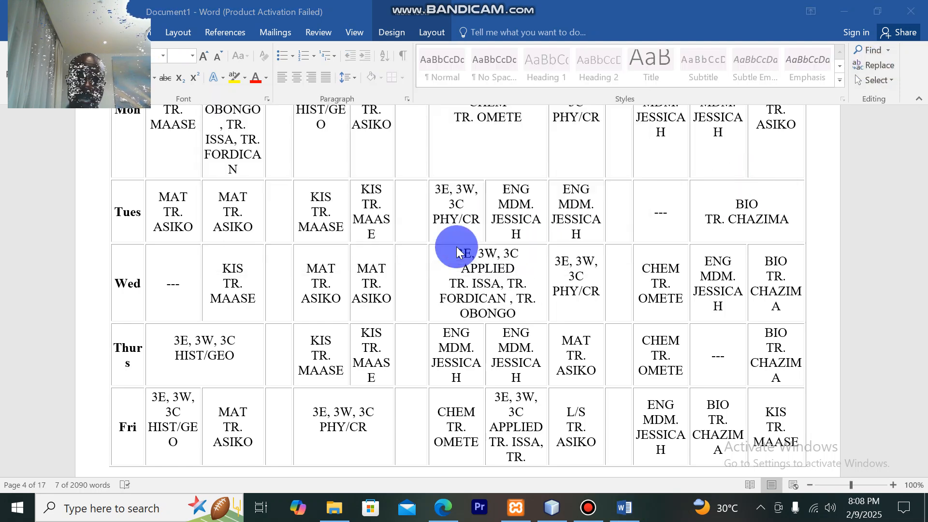
click(443, 298)
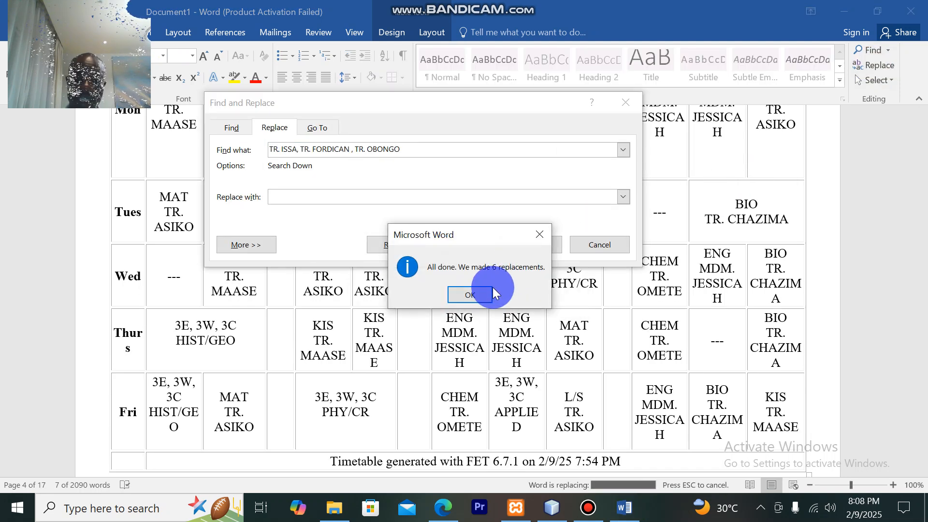
click(476, 295)
click(629, 107)
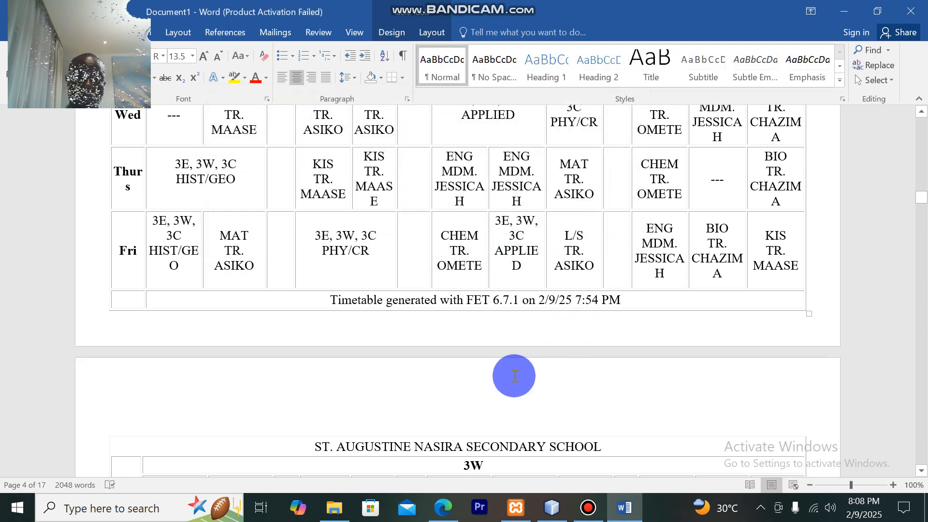
Replace all occurrences of the differently ordered teacher list from Monday's 3E APPLIED cell with nothing throughout the document.
scroll(480, 388, up, 5)
scroll(481, 388, up, 3)
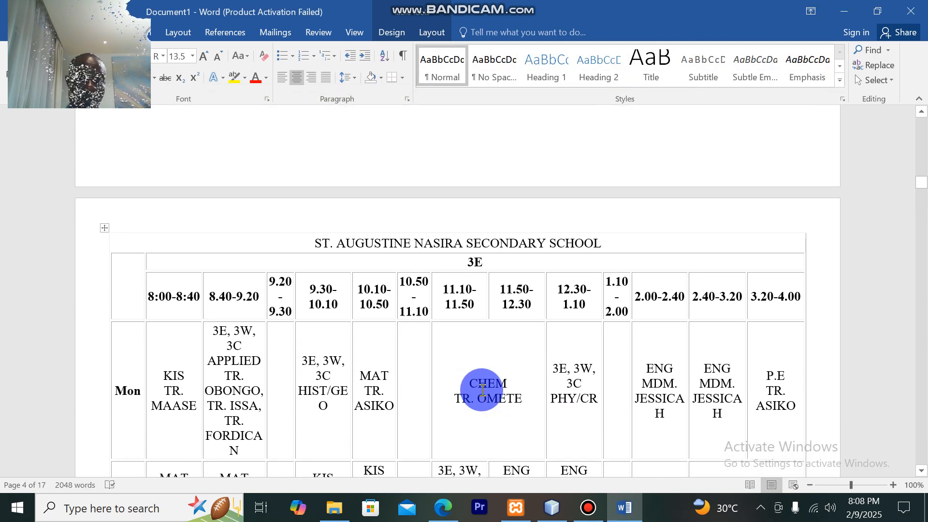
drag(240, 388, 210, 322)
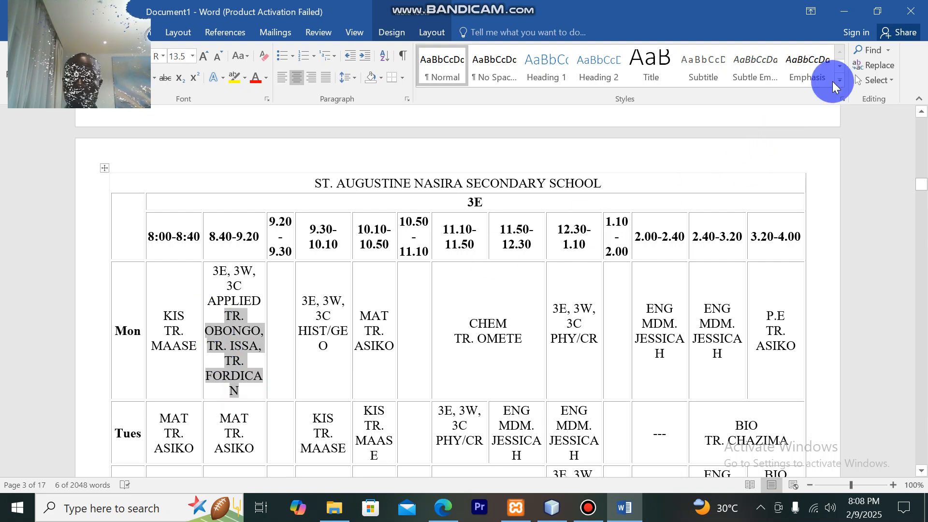
click(878, 64)
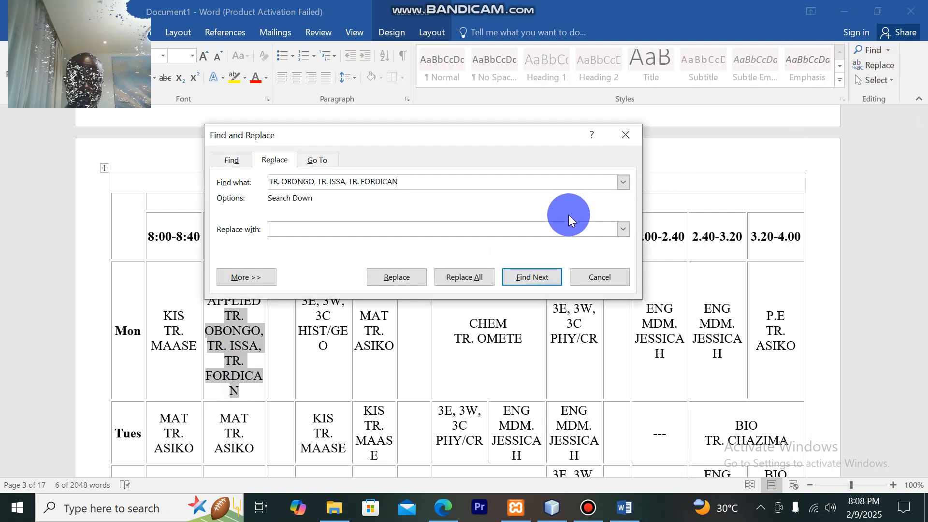
click(476, 275)
click(442, 302)
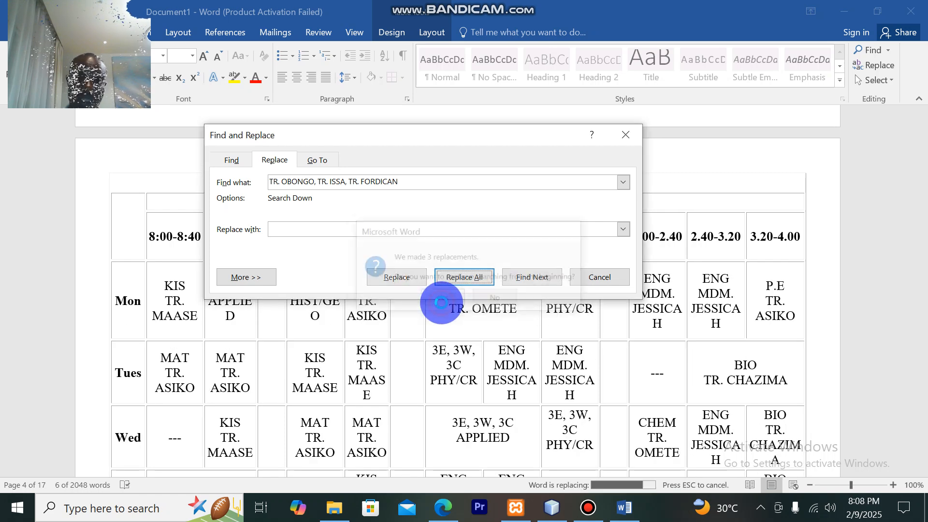
key(Return)
click(639, 135)
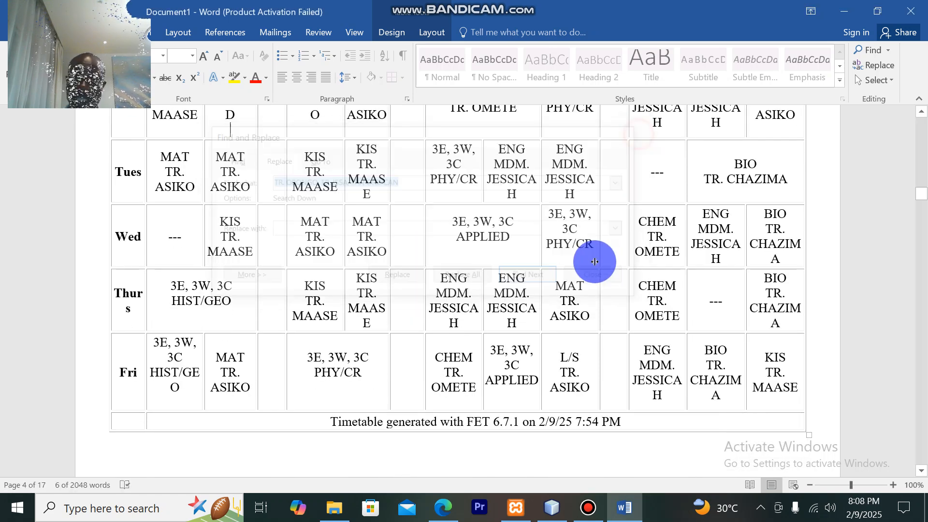
Replace all occurrences of the teacher list from Thursday's 4E, 4W PHY/CR cell with nothing throughout the document.
scroll(534, 390, down, 15)
scroll(543, 387, up, 3)
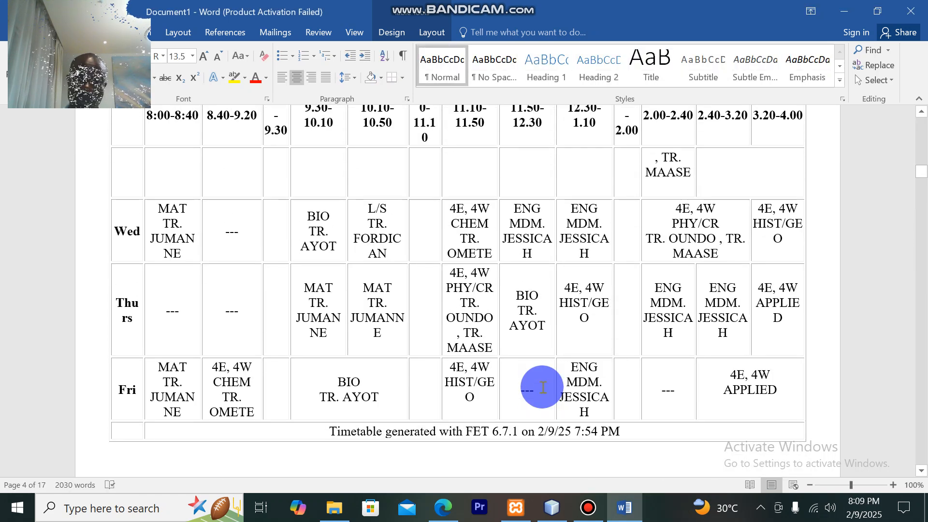
drag(496, 370, 451, 329)
key(ctrl+c)
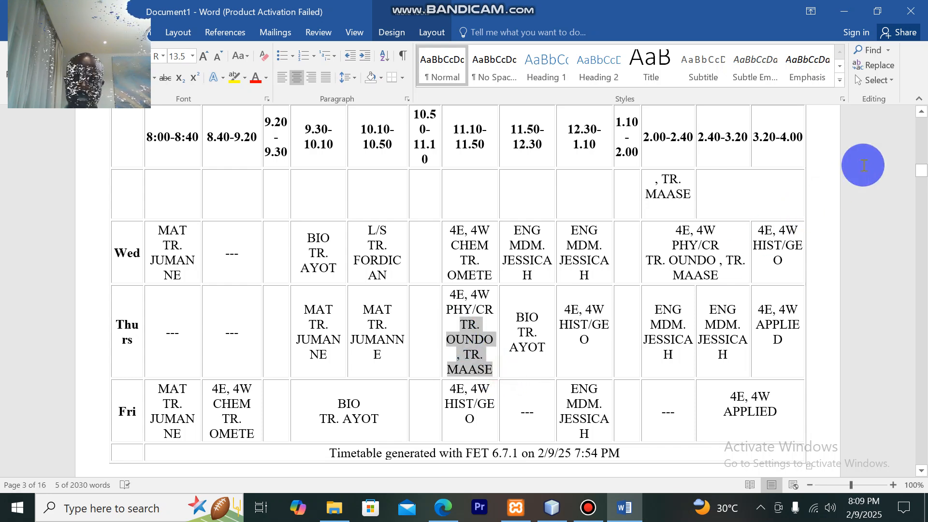
click(874, 65)
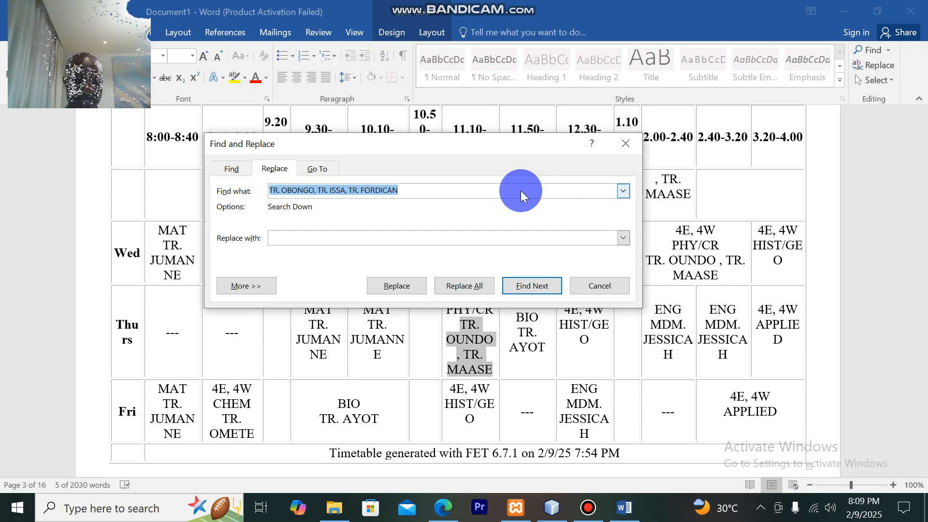
key(ctrl+v)
click(471, 286)
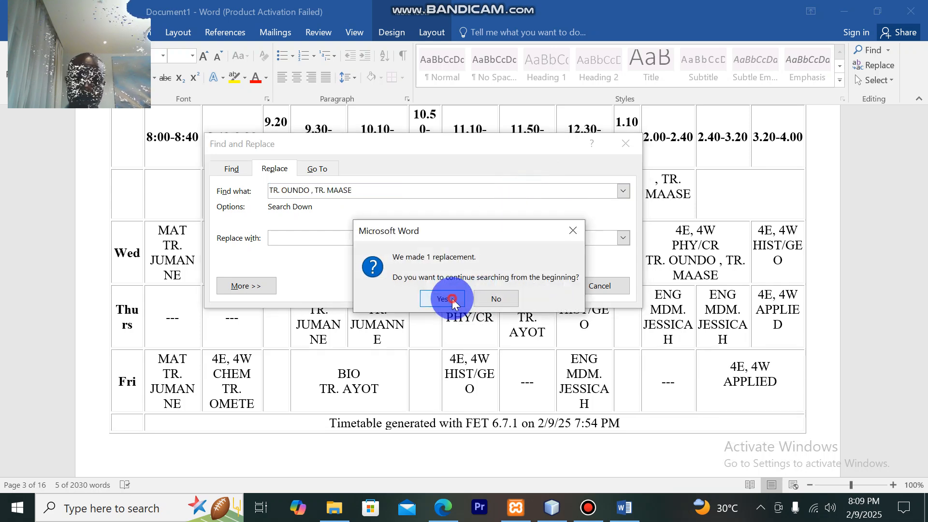
click(458, 298)
click(484, 292)
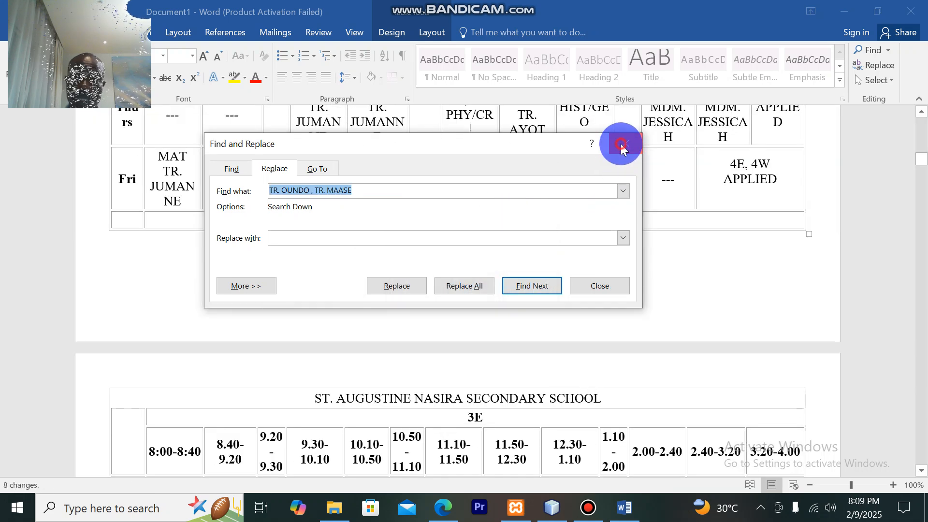
click(626, 144)
Replace all "---" placeholders with nothing throughout the document, using the one in Wednesday's 8:00-8:40 cell of the 3E timetable.
scroll(585, 232, down, 6)
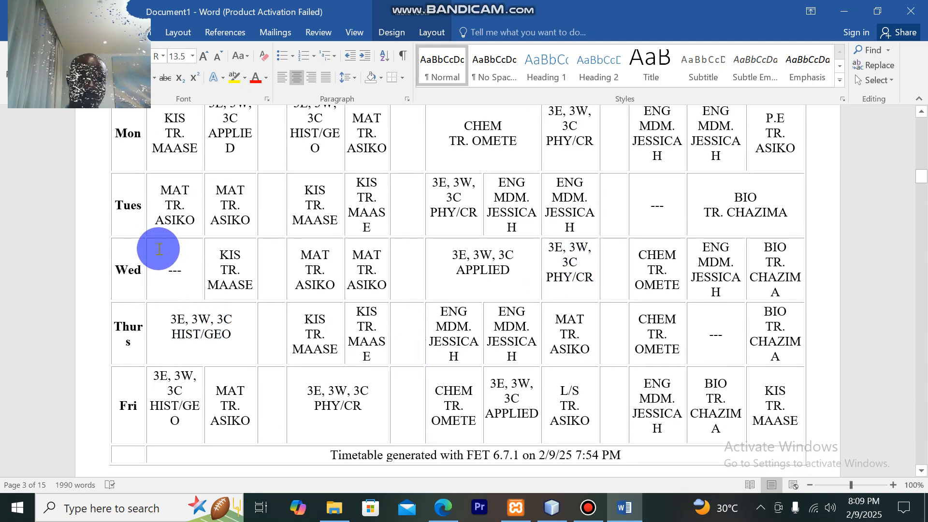
drag(178, 270, 165, 272)
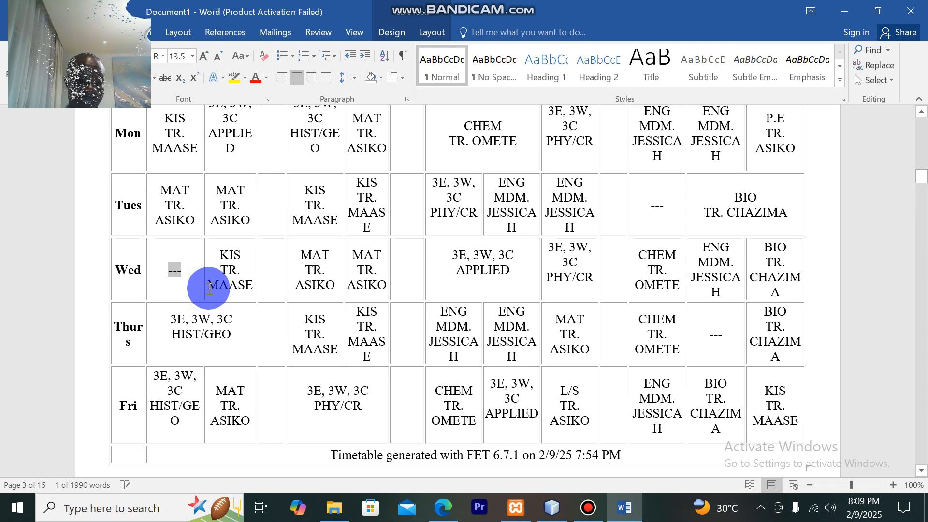
click(874, 64)
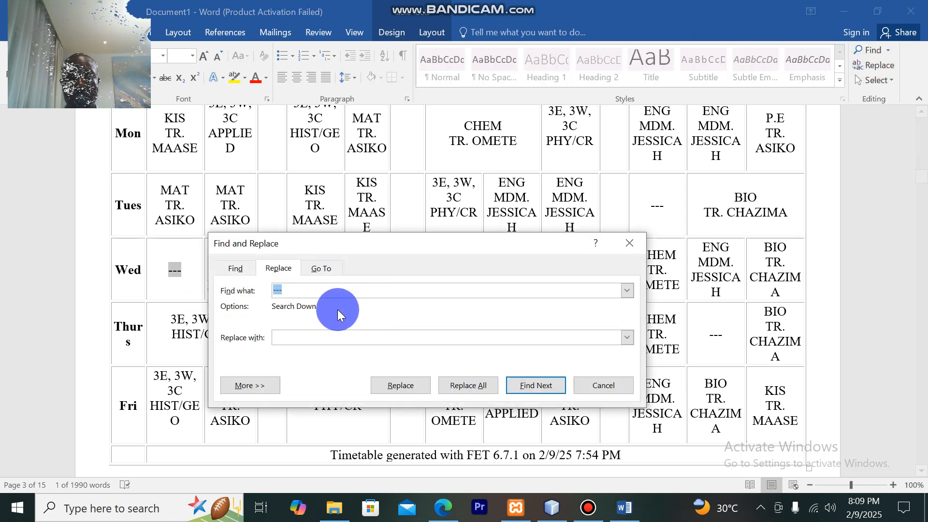
click(468, 386)
click(443, 299)
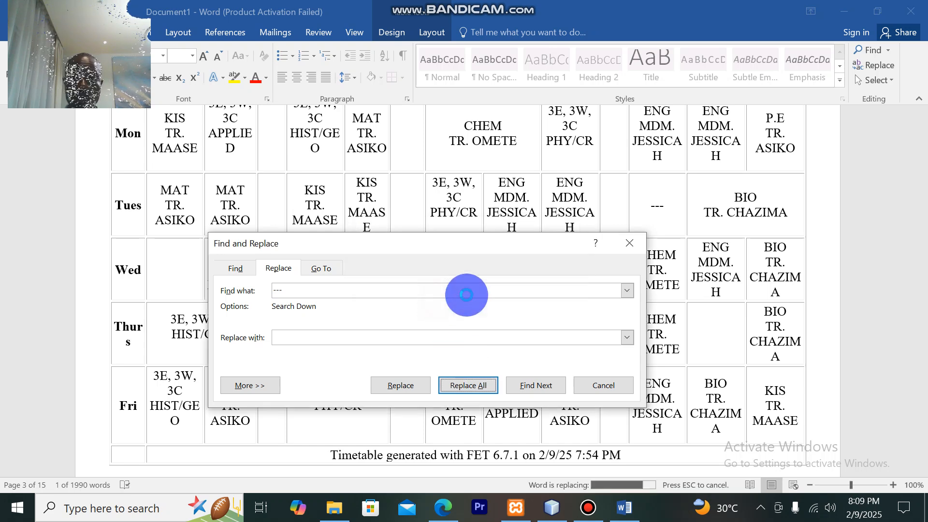
click(466, 295)
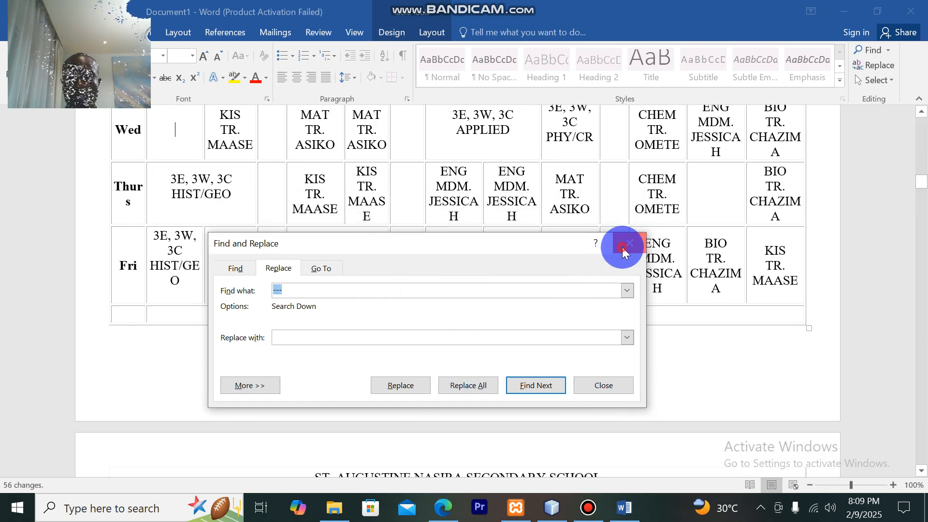
click(628, 244)
Look through the 4E, 4W, 3E and 3W timetables for leftover placeholders and teacher names.
scroll(556, 356, up, 3)
scroll(555, 353, up, 1)
scroll(575, 354, down, 5)
scroll(397, 371, down, 1)
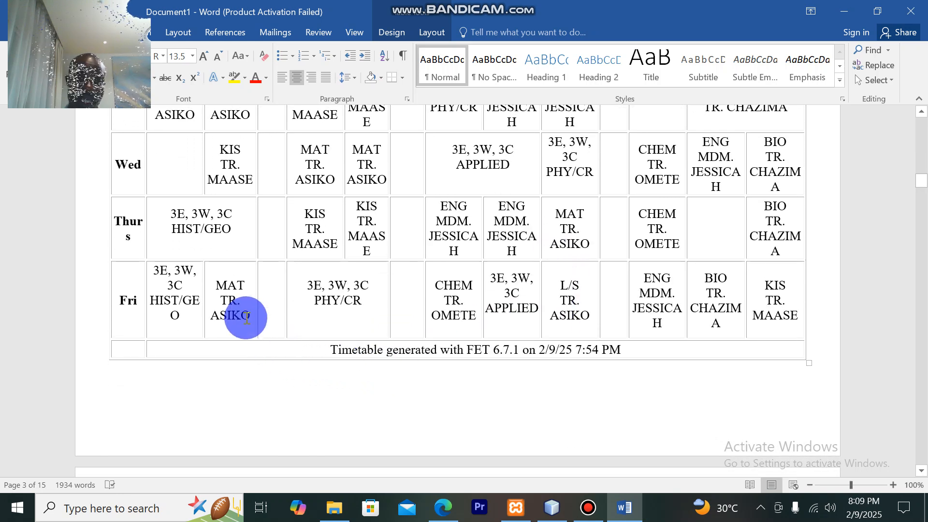
scroll(460, 352, up, 5)
scroll(461, 348, up, 10)
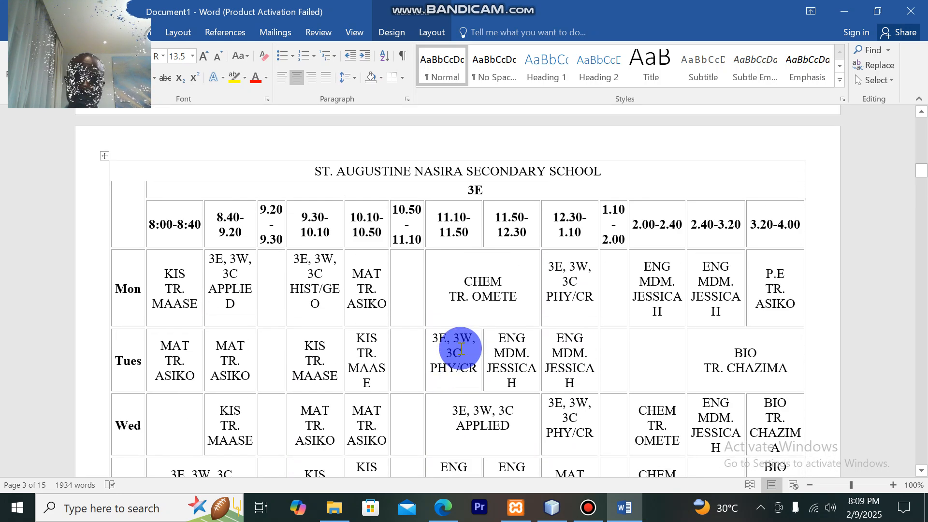
scroll(461, 348, up, 15)
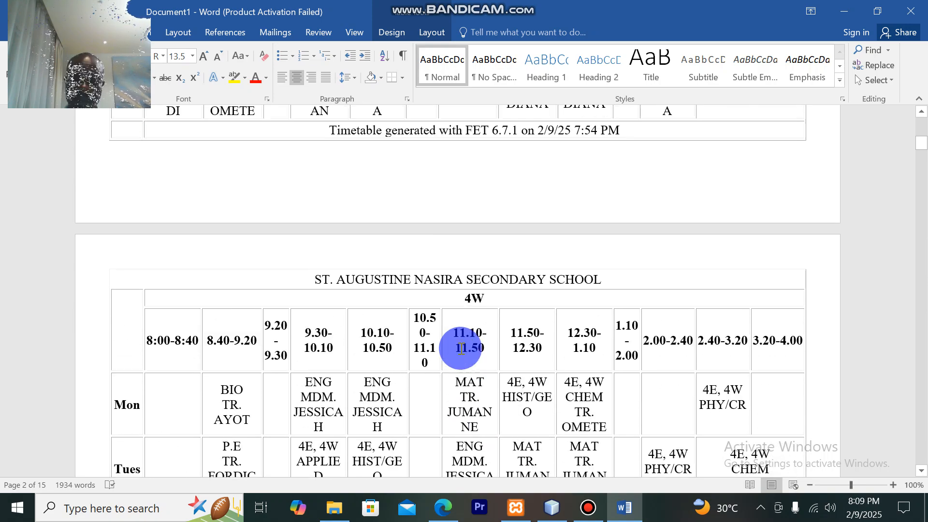
scroll(461, 348, down, 10)
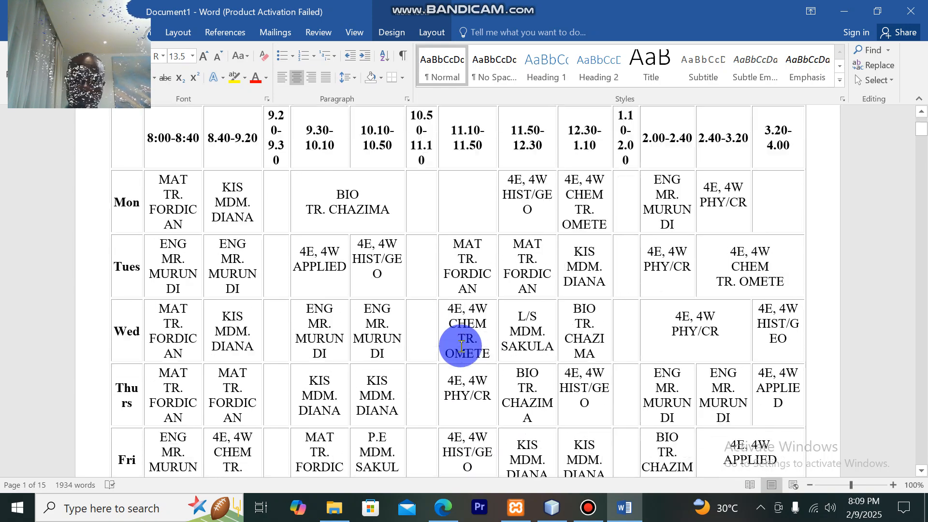
scroll(461, 346, down, 15)
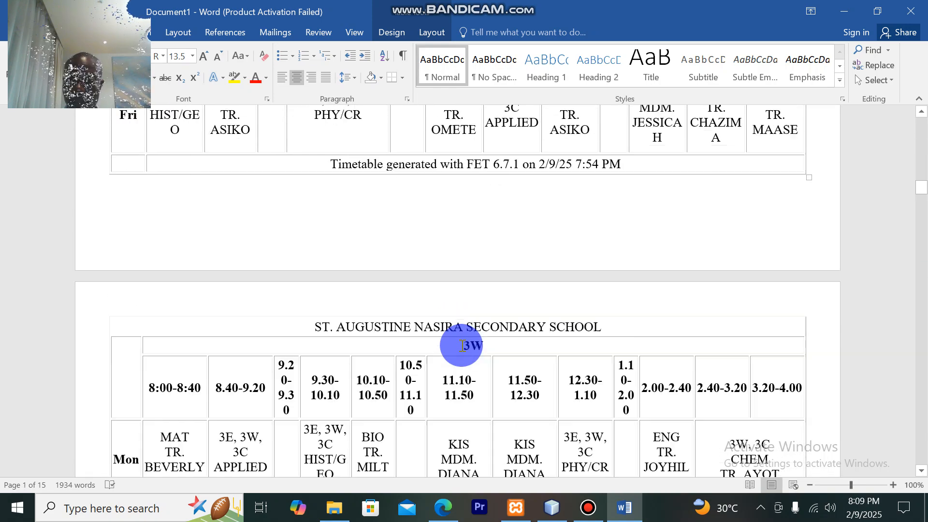
scroll(462, 345, up, 7)
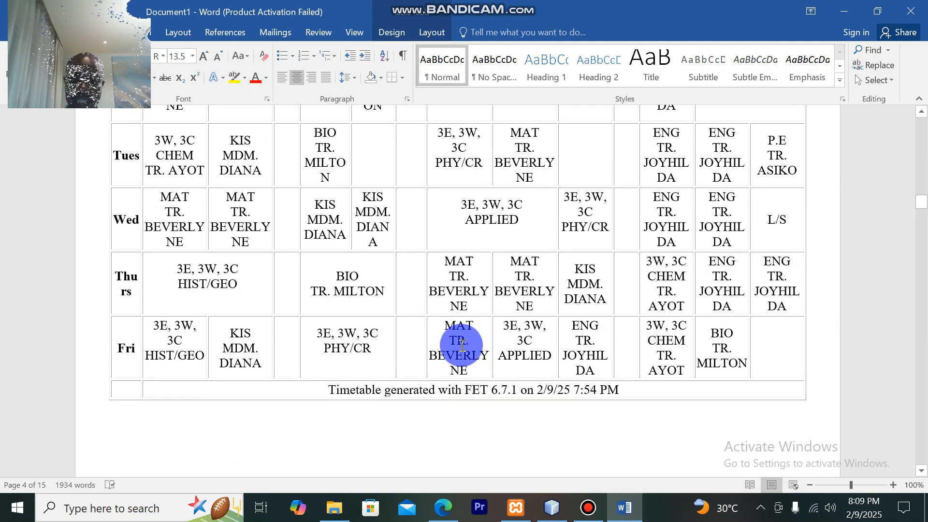
scroll(538, 366, up, 9)
scroll(537, 366, up, 8)
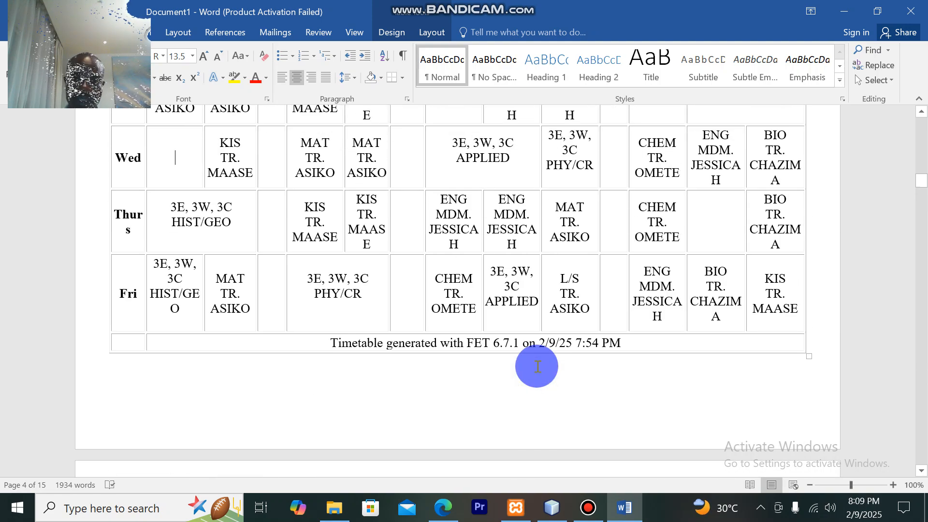
Replace all occurrences of the teacher's name from Friday's 3E CHEM cell with nothing throughout the document.
drag(476, 346, 446, 336)
key(ctrl+c)
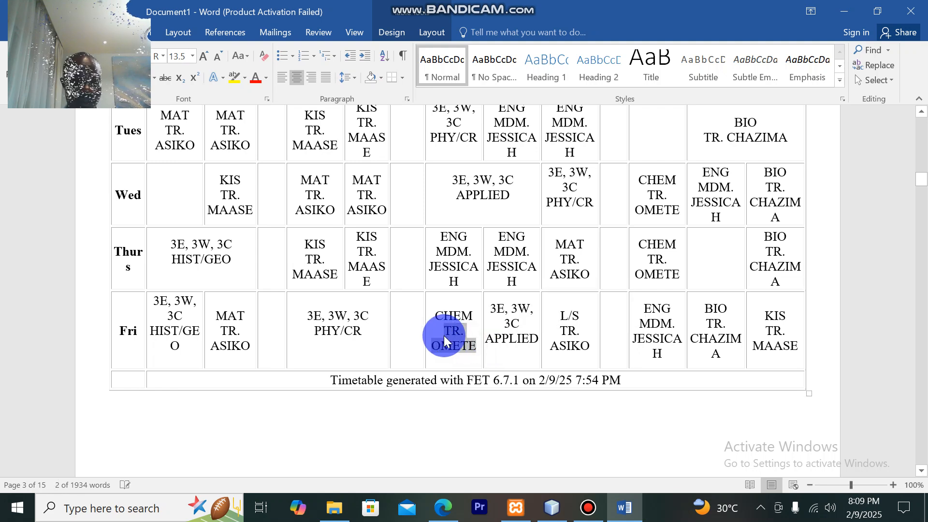
click(874, 65)
key(ctrl+v)
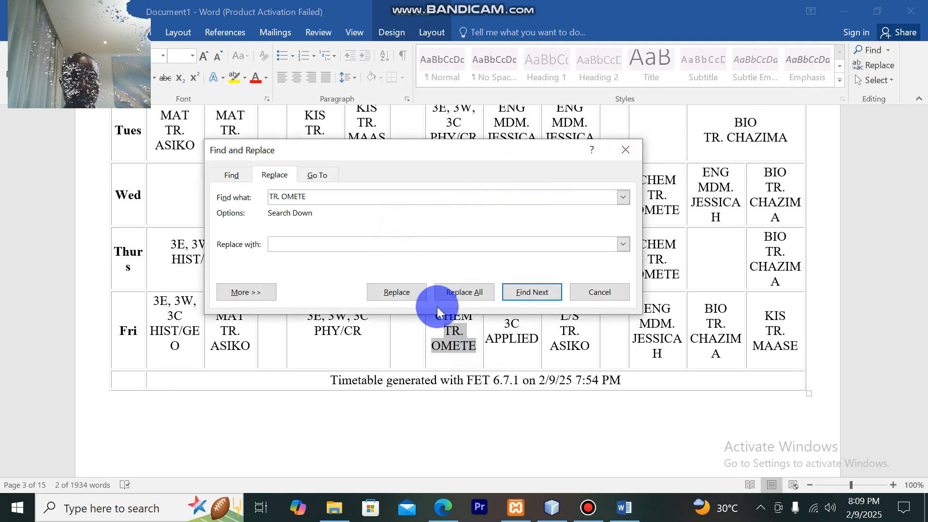
click(461, 292)
click(439, 300)
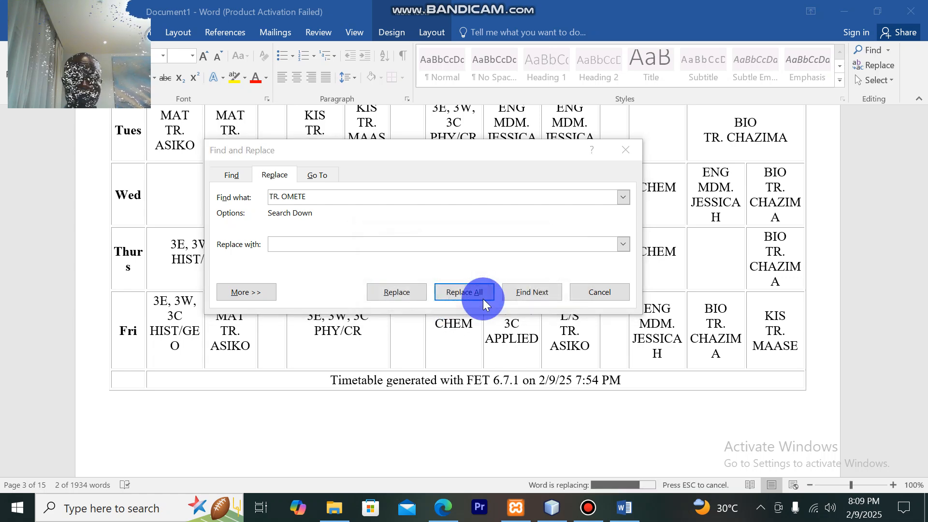
click(481, 297)
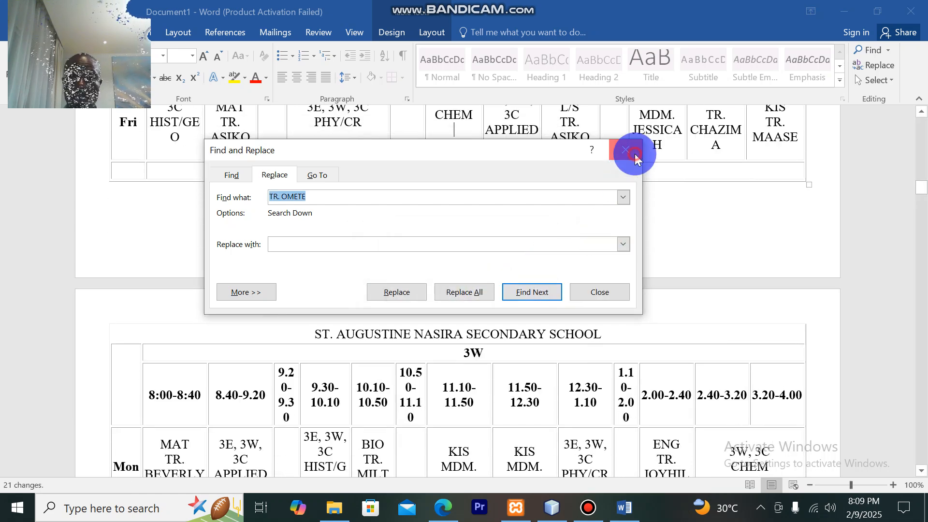
click(626, 150)
Replace all occurrences of the teacher's name from Friday's 3E L/S cell with nothing throughout the document.
scroll(592, 277, up, 3)
drag(592, 276, 563, 266)
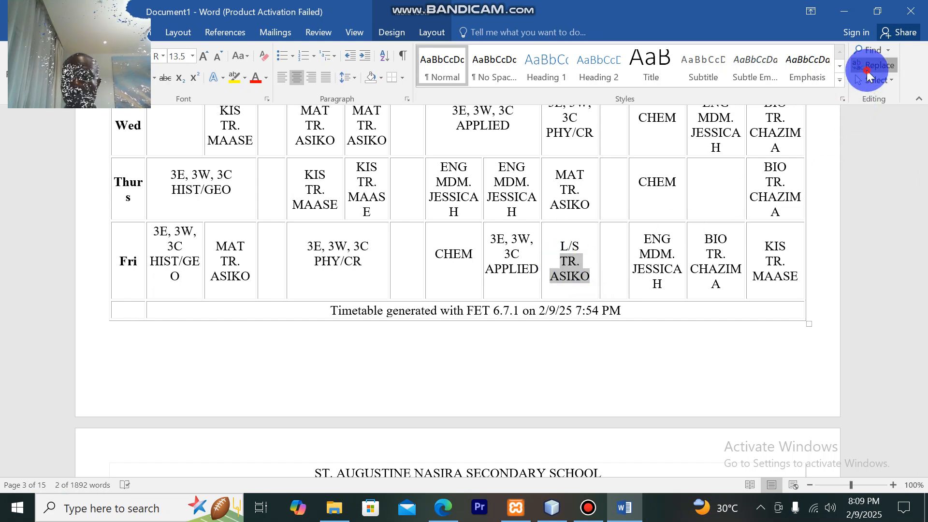
click(874, 65)
click(546, 225)
click(463, 220)
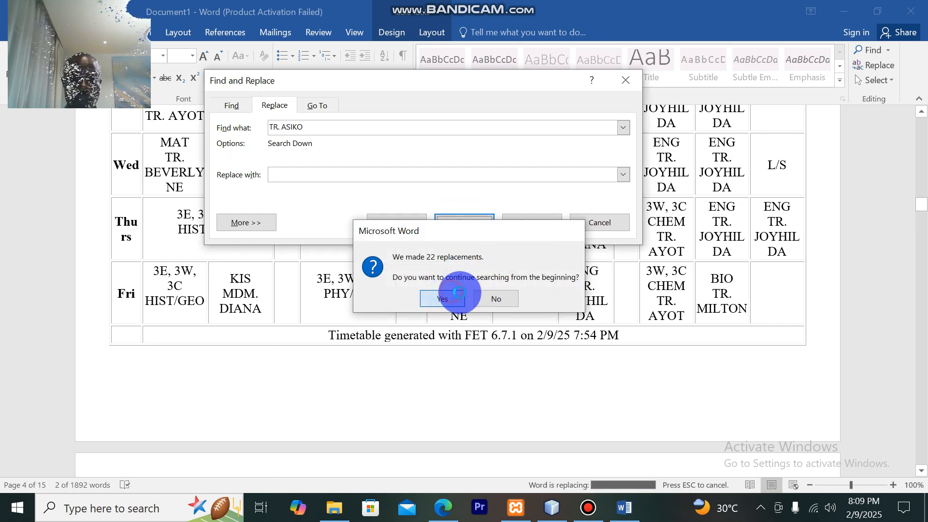
click(454, 297)
click(479, 295)
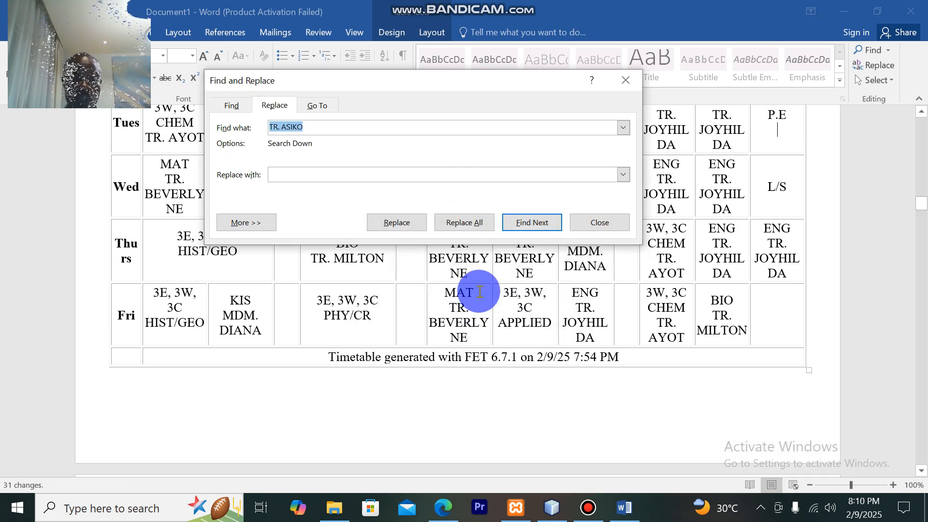
click(620, 77)
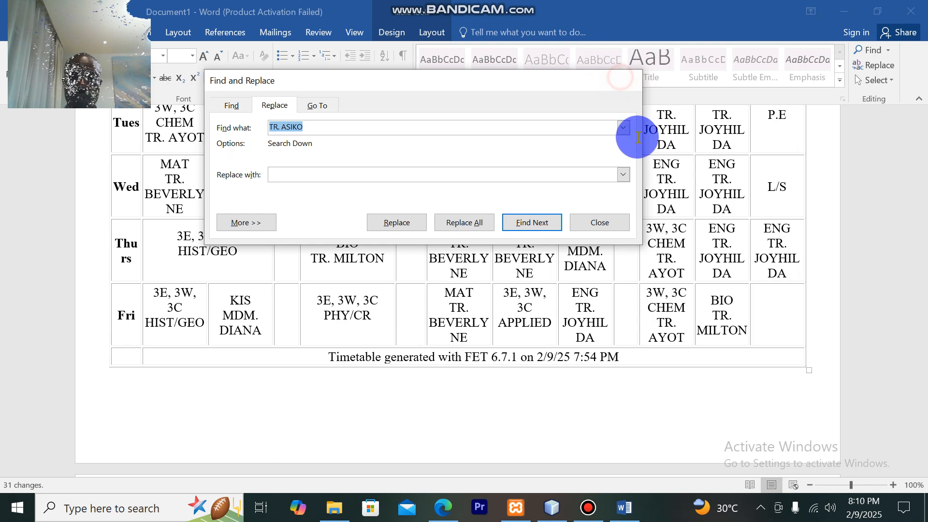
Replace all occurrences of the teacher's name from Thursday's 2.40-3.20 ENG cell in the 3W timetable with nothing throughout the document.
drag(739, 275, 710, 249)
click(872, 65)
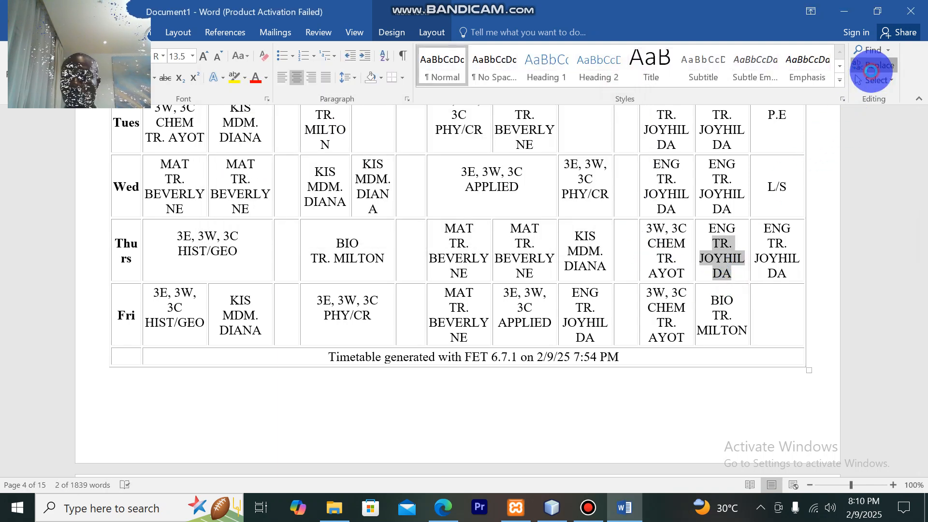
click(460, 385)
click(448, 299)
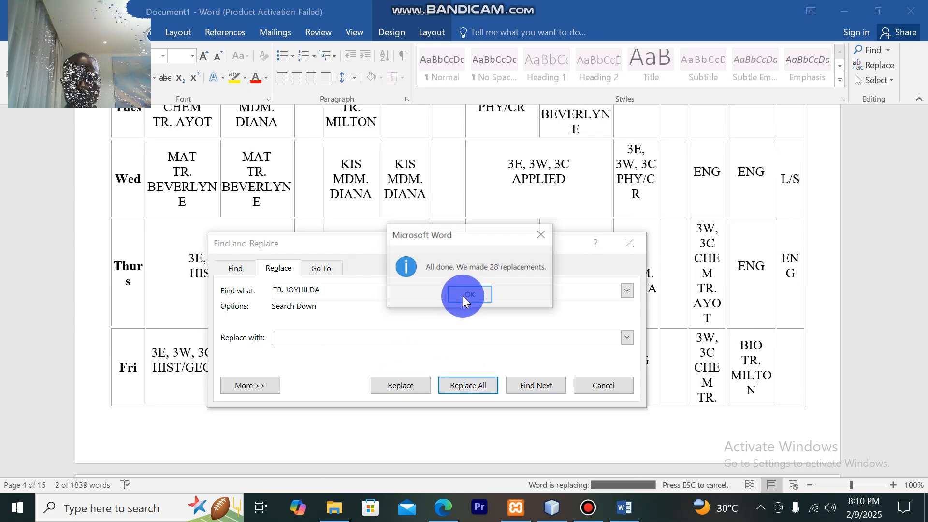
click(464, 297)
click(588, 244)
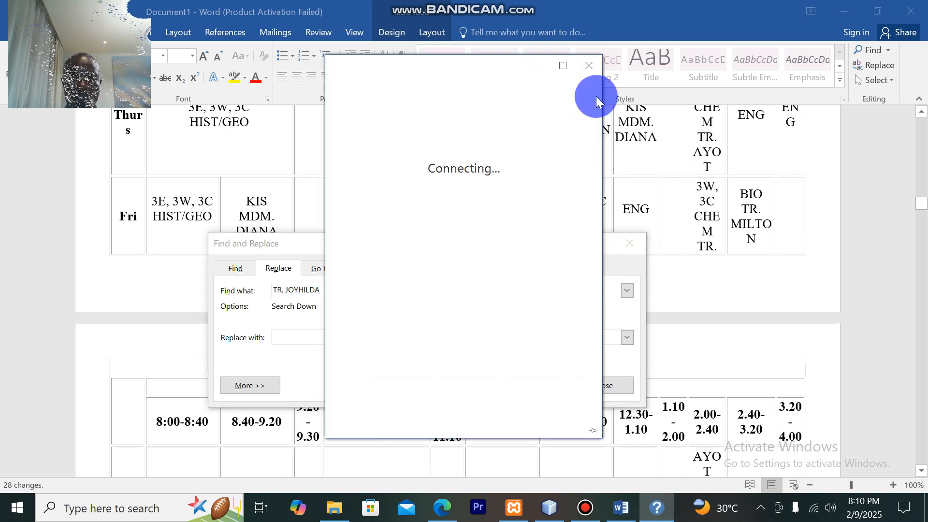
click(589, 65)
click(631, 245)
Replace all occurrences of the teacher's name from Friday's 3W MAT cell with nothing throughout the document.
drag(521, 239, 451, 193)
click(476, 226)
drag(502, 239, 798, 141)
key(ctrl+c)
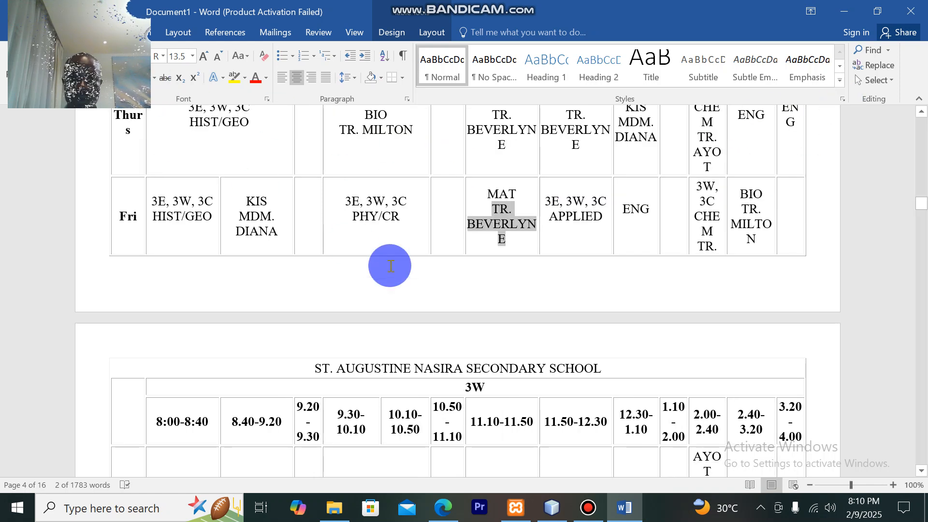
click(874, 65)
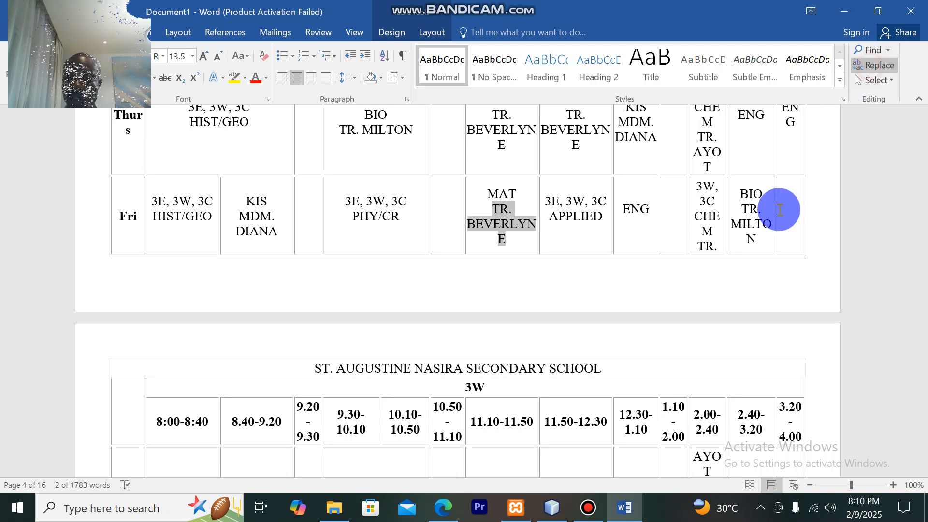
key(ctrl+v)
click(465, 385)
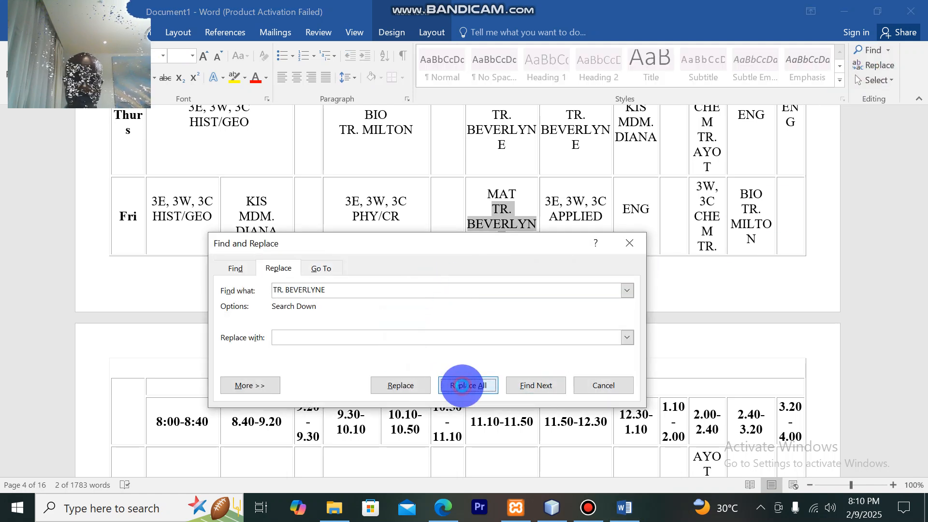
click(435, 297)
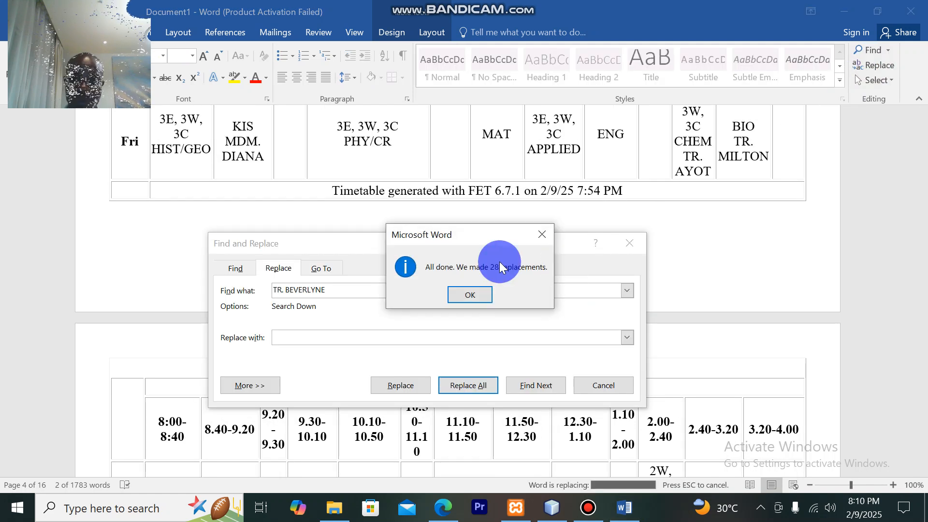
click(482, 293)
click(627, 242)
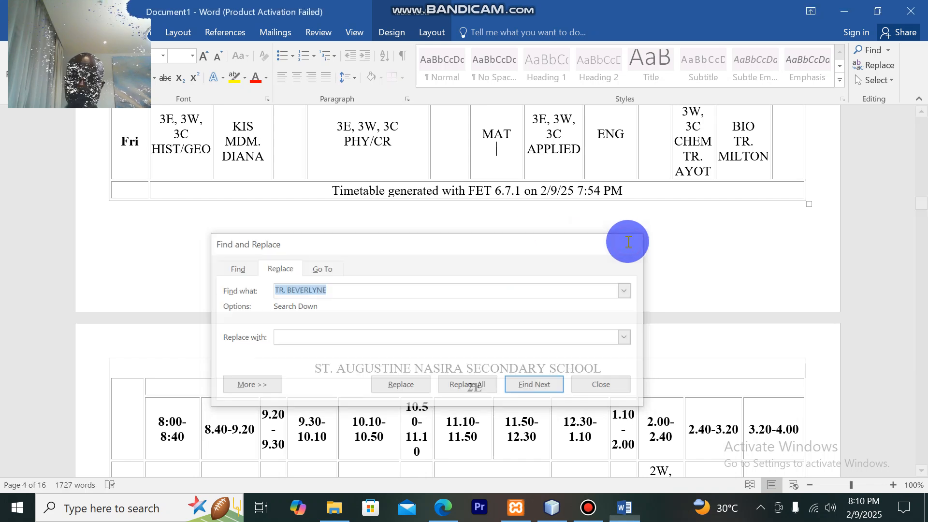
Replace all occurrences of the footer "Timetable generated with FET 6.7.1 on 2/9/25 7:54 PM" with nothing throughout the document.
scroll(628, 242, up, 3)
drag(637, 366, 339, 366)
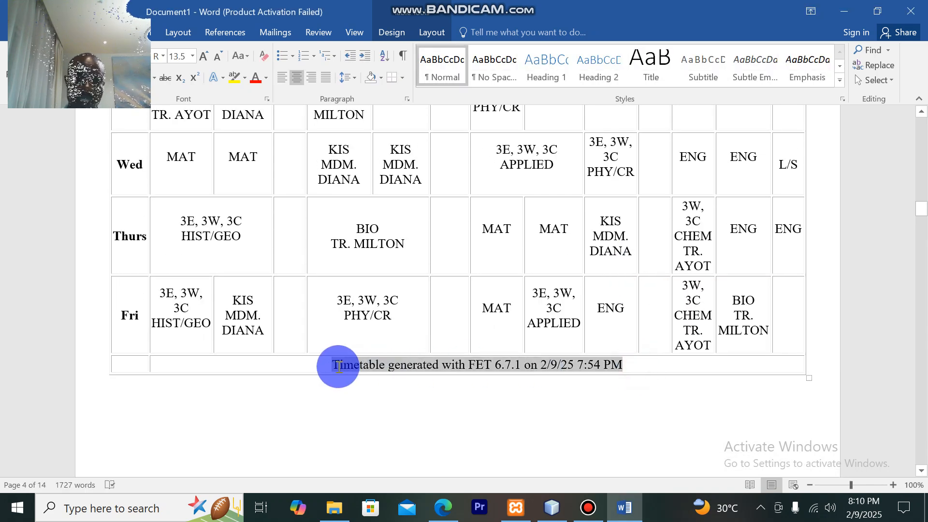
click(855, 62)
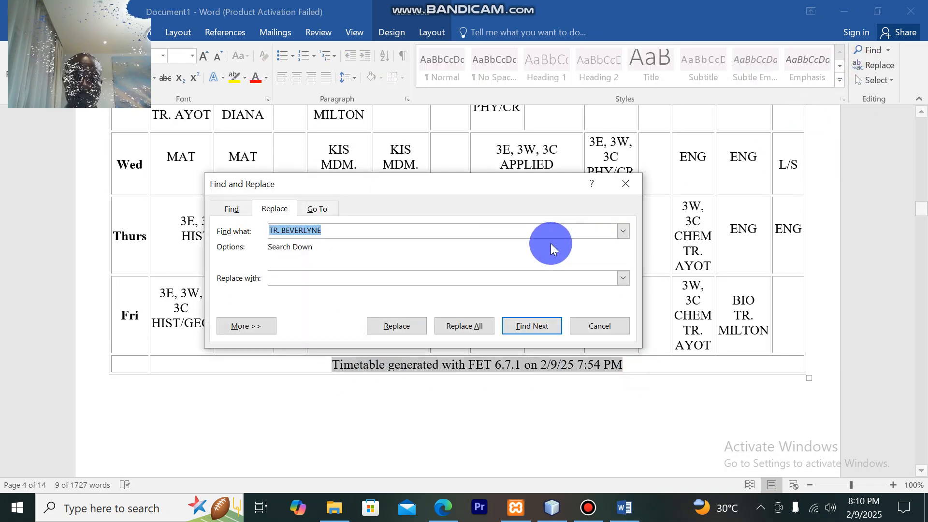
click(480, 324)
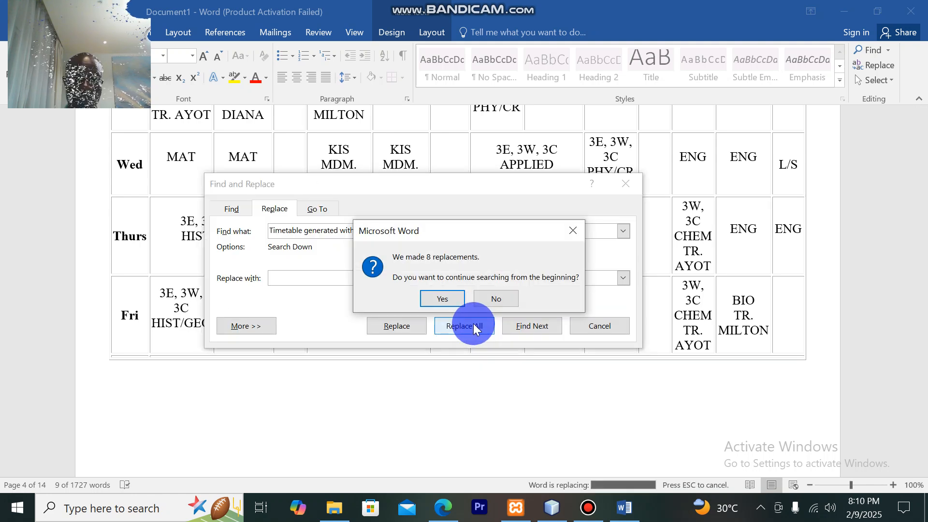
click(442, 298)
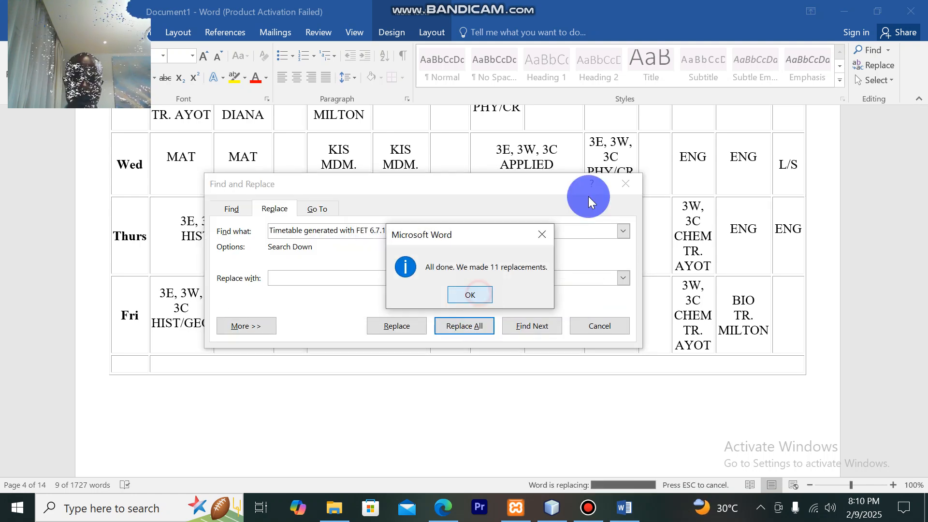
key(Return)
click(596, 327)
Replace all occurrences of the two teachers' names from Monday's 2E APPLIED cell with nothing throughout the document.
scroll(561, 358, down, 3)
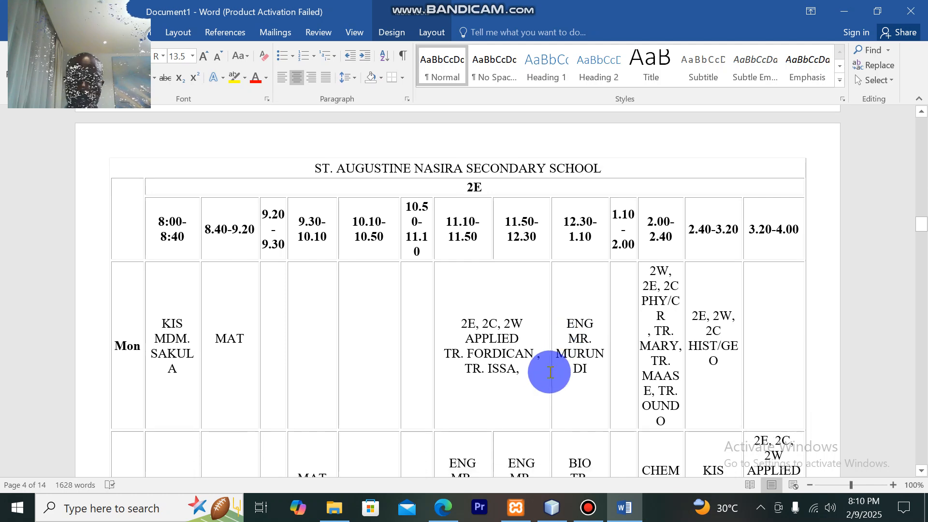
drag(529, 376, 454, 357)
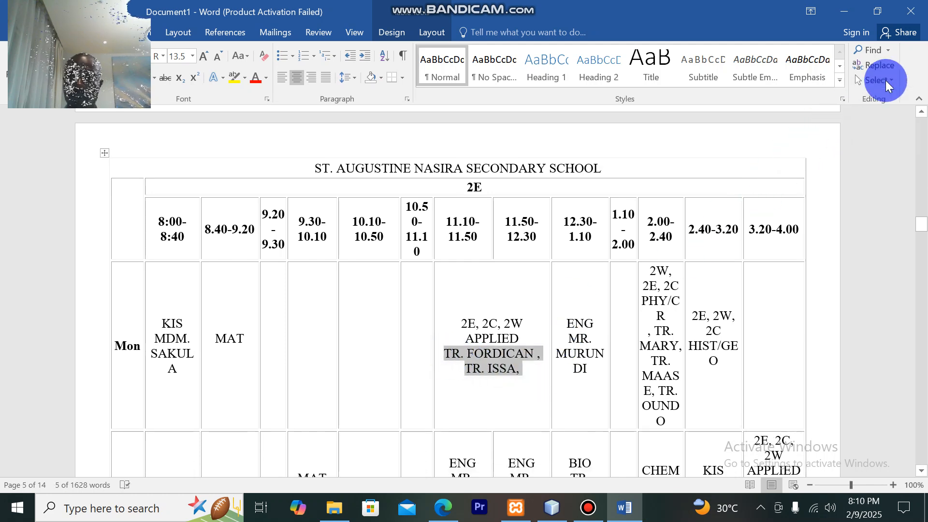
click(886, 66)
text(TR. FORDICAN , TR. ISSA,)
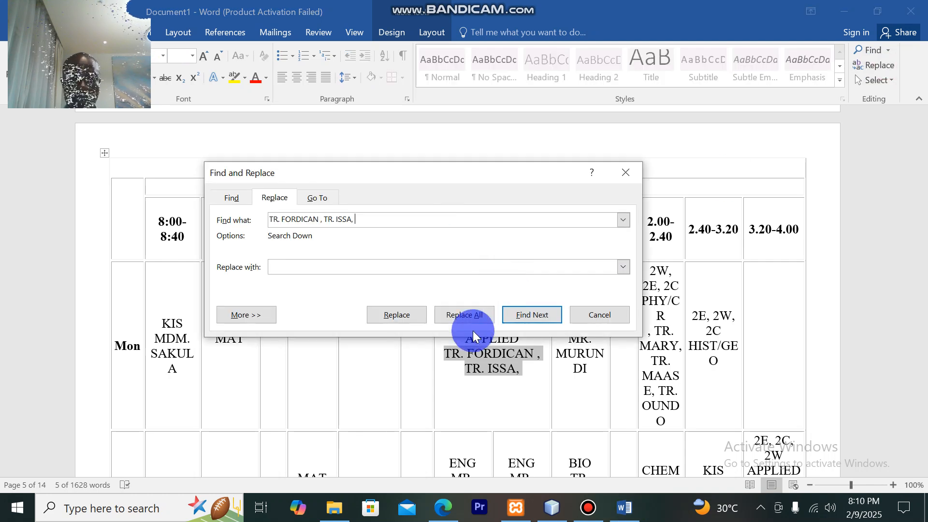
click(466, 315)
click(451, 292)
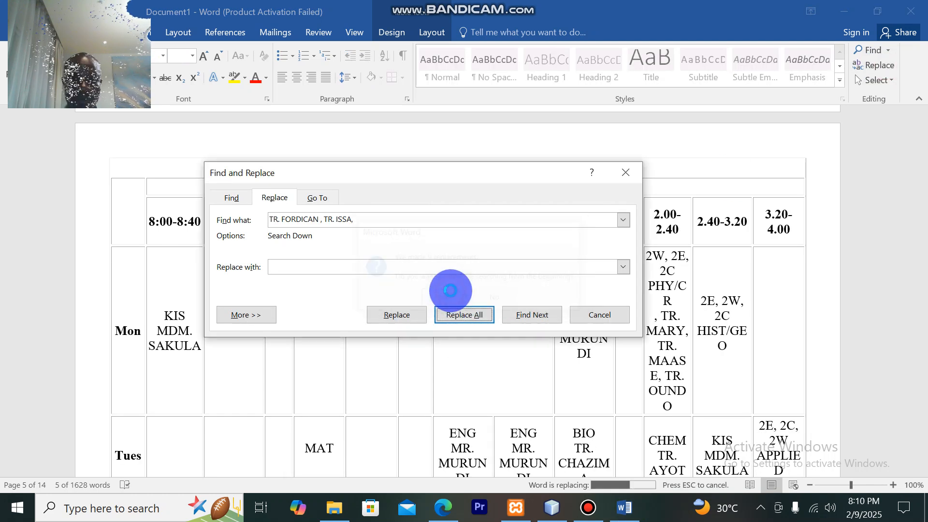
click(451, 291)
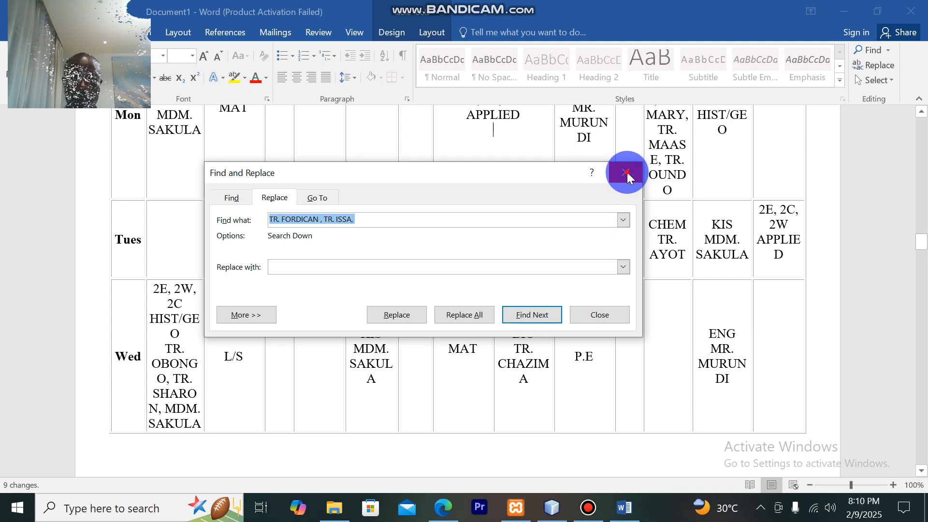
click(626, 173)
Replace all occurrences of the comma and three teachers' names from Monday's 2E PHY/CR cell with nothing throughout the document.
scroll(640, 254, up, 3)
drag(676, 258, 648, 172)
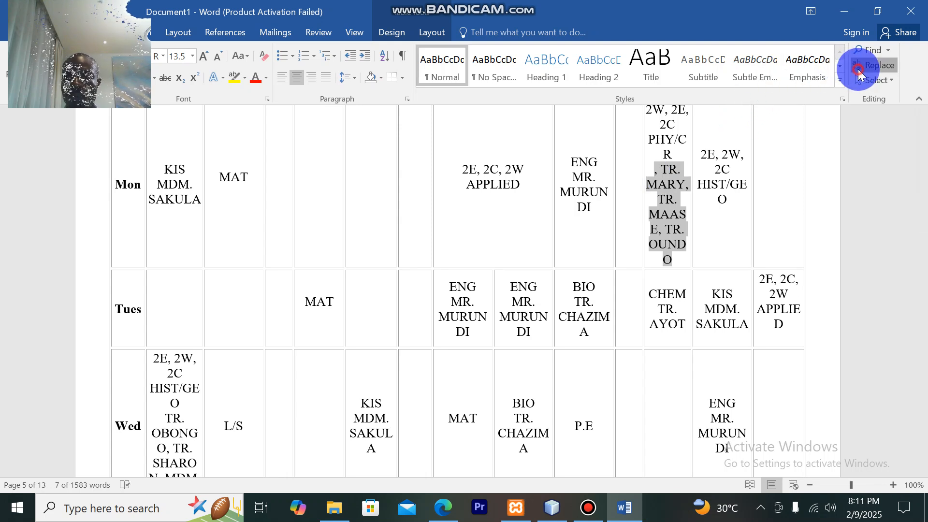
click(858, 73)
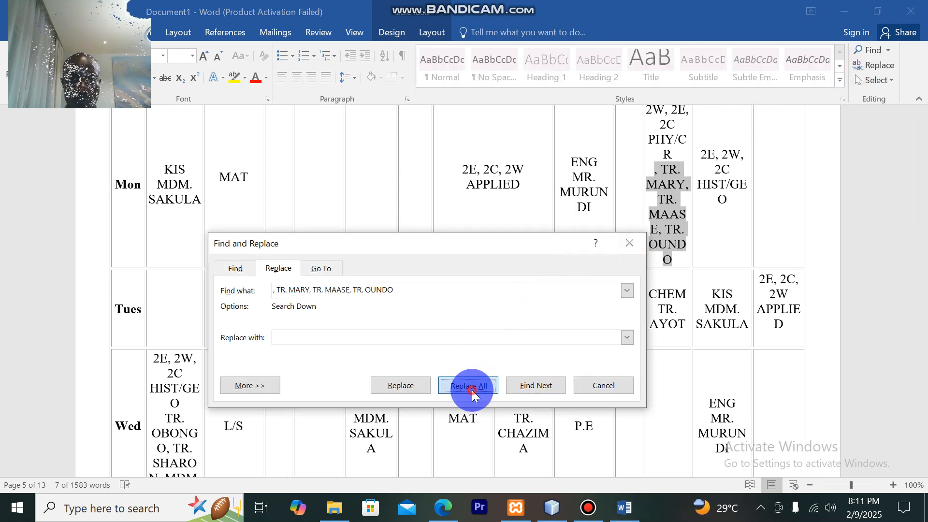
click(468, 386)
click(457, 299)
click(454, 294)
click(629, 243)
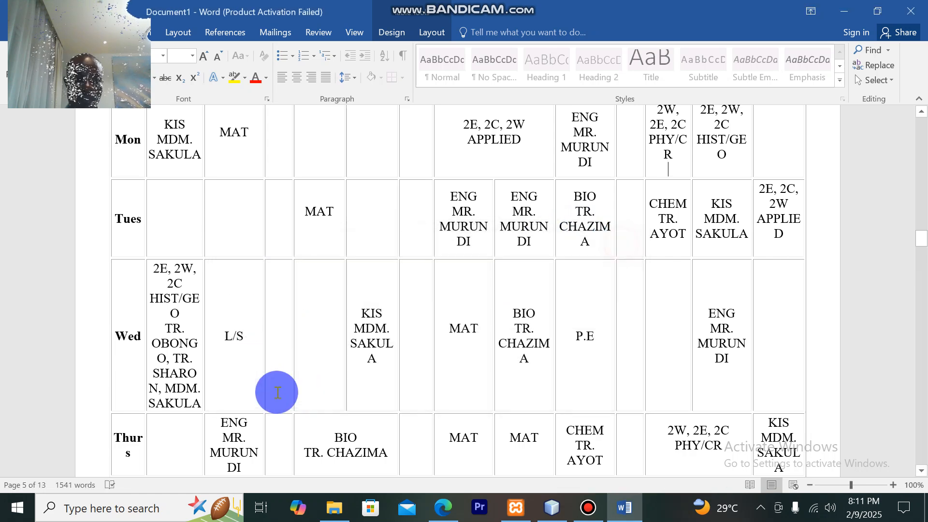
Replace all occurrences of the three teachers' names from Wednesday's 2E HIST/GEO cell with nothing throughout the document.
drag(201, 404, 541, 268)
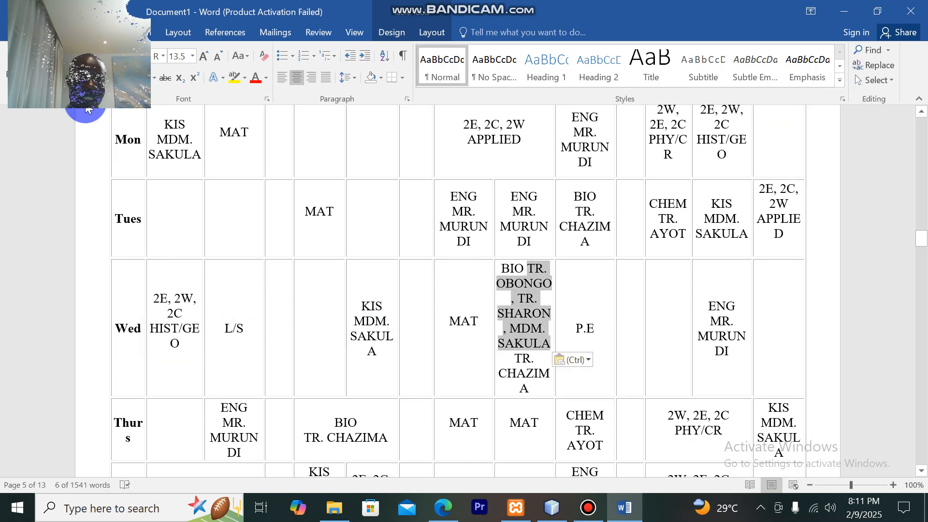
key(ctrl+z)
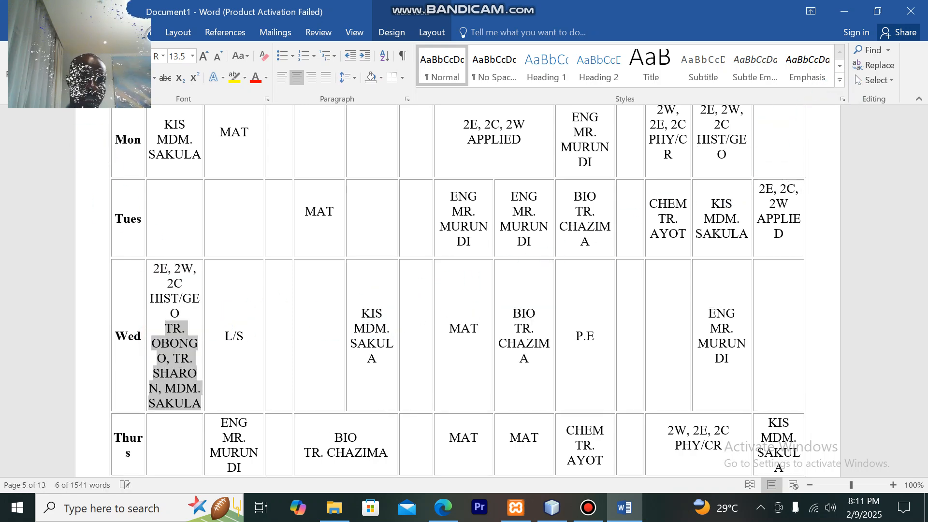
click(884, 67)
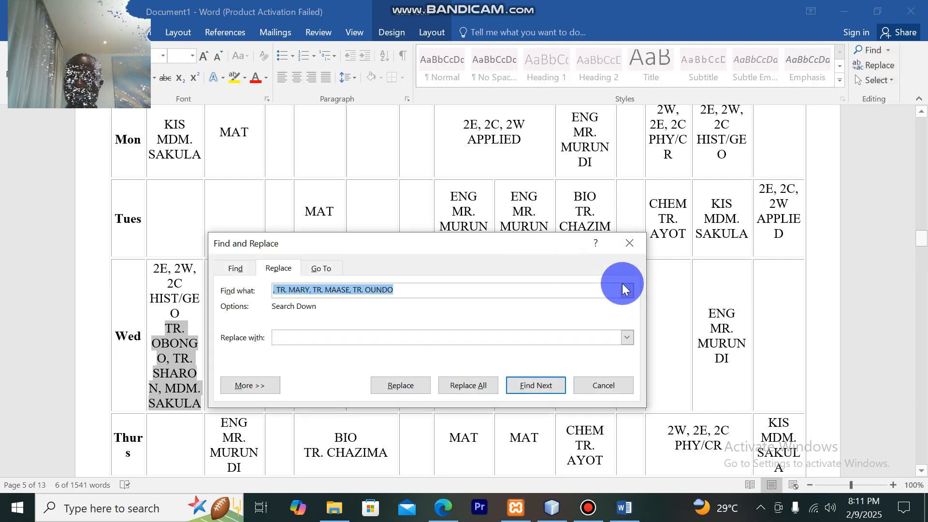
click(602, 286)
click(491, 388)
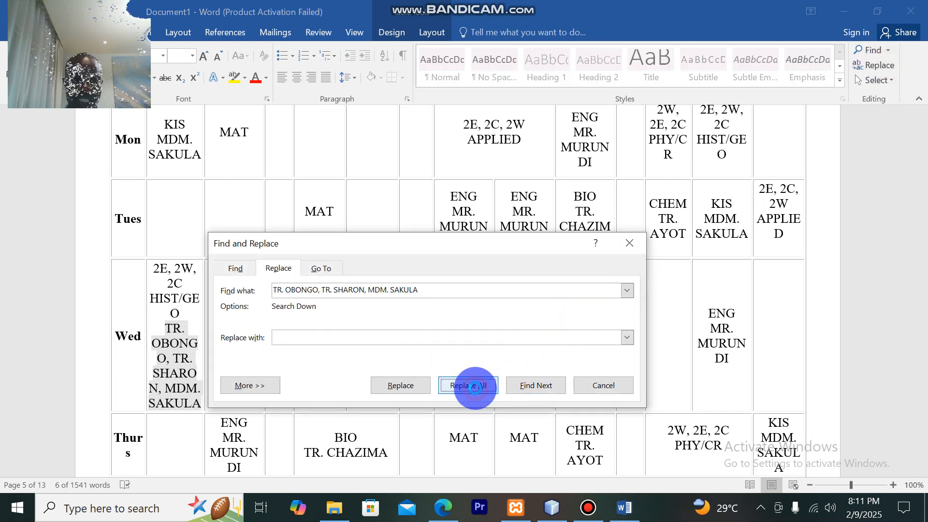
click(449, 296)
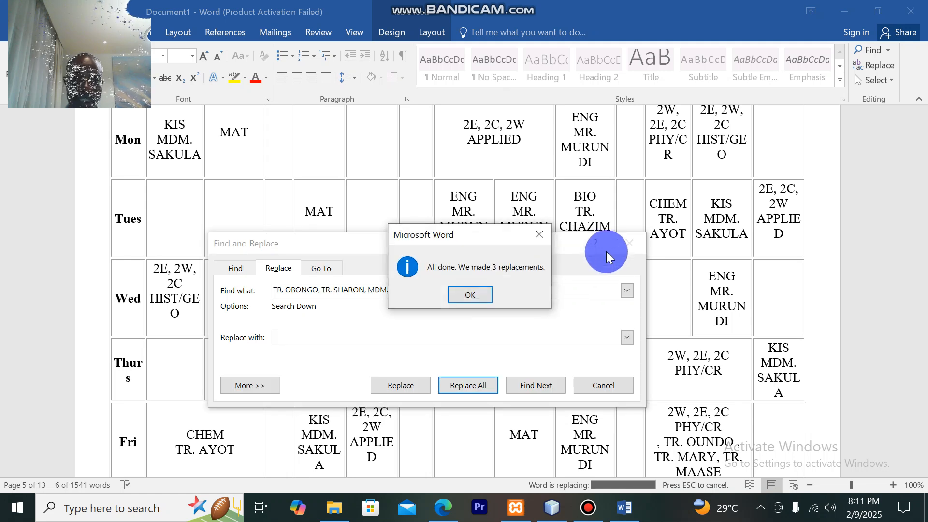
click(472, 293)
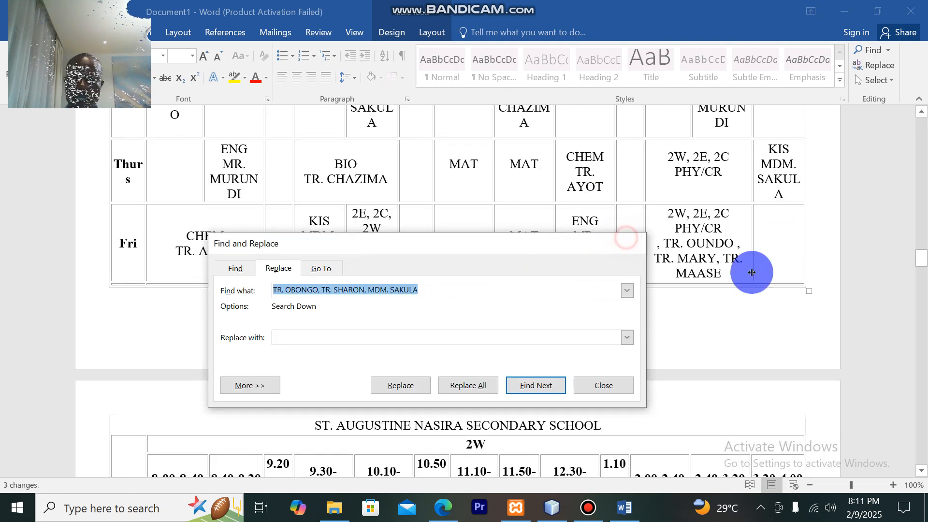
key(Escape)
Replace all occurrences of the three teachers' names from Friday's 2E PHY/CR cell with nothing throughout the document.
drag(726, 271, 666, 244)
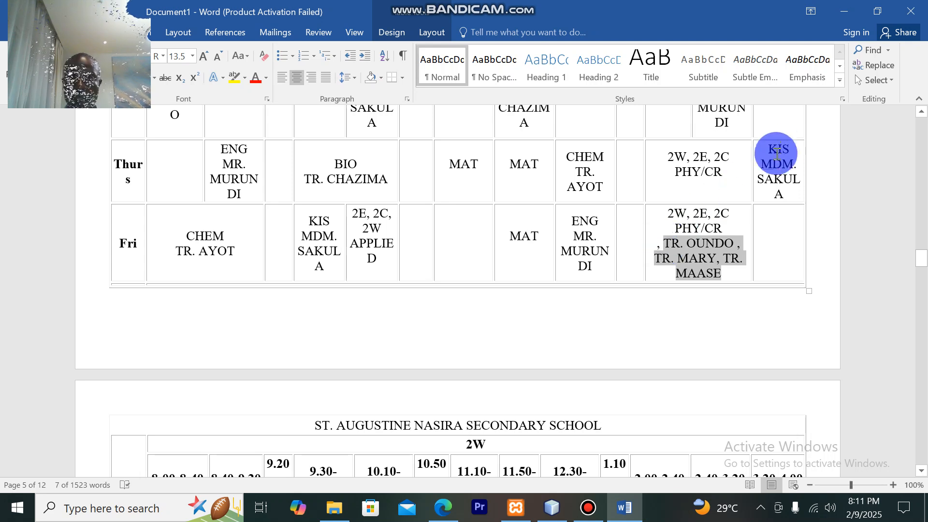
click(887, 73)
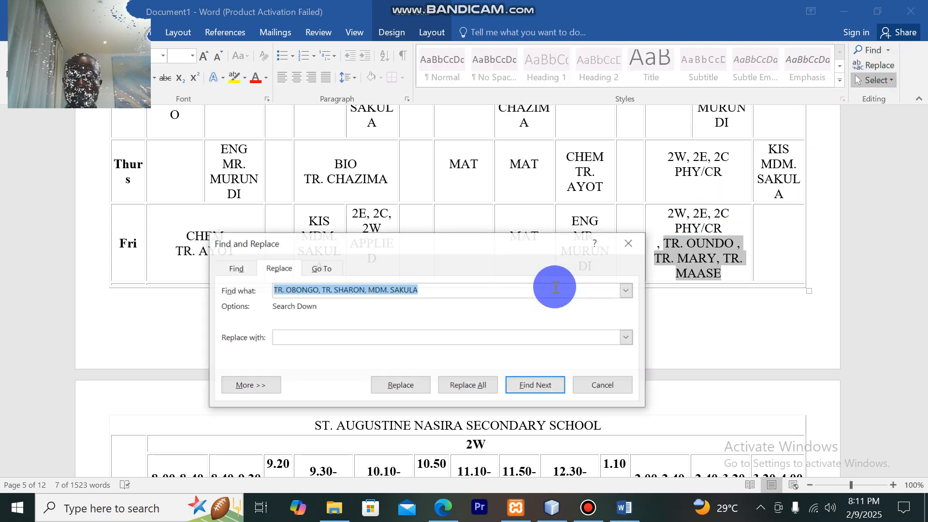
click(405, 329)
click(457, 387)
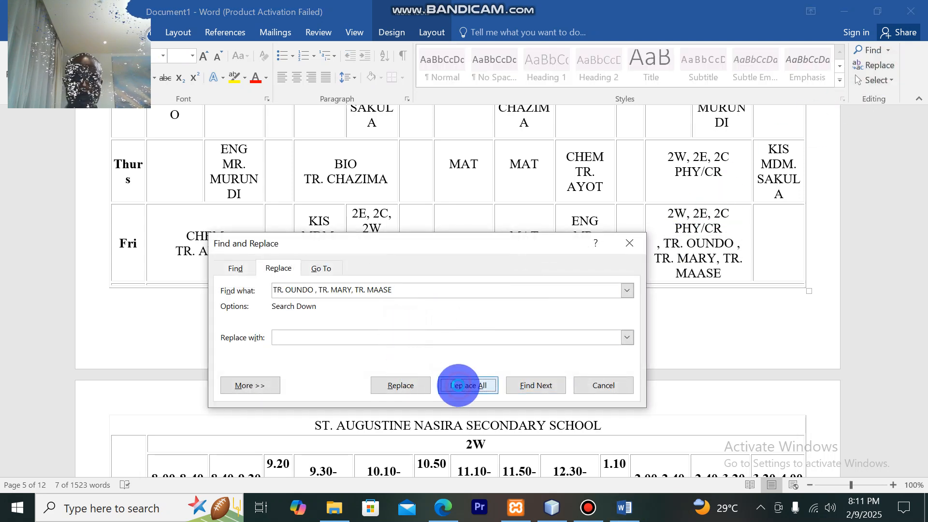
click(440, 298)
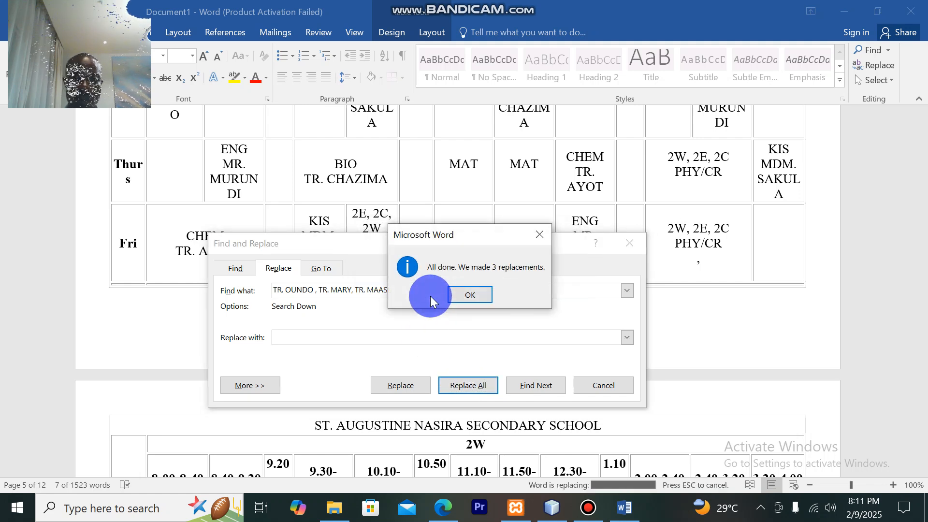
click(465, 293)
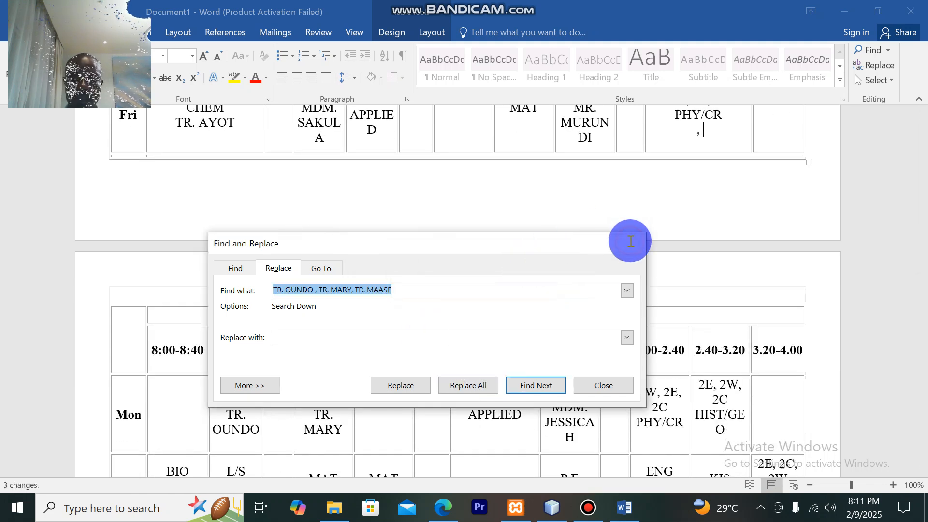
click(629, 242)
Replace all occurrences of the teacher's name from Monday's ENG cell in the 2W timetable with nothing throughout the document.
scroll(520, 382, down, 1)
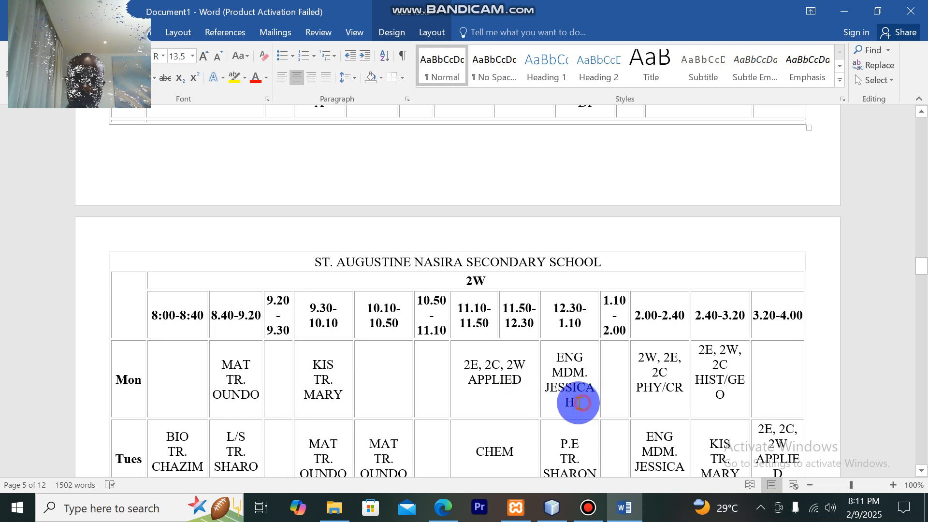
drag(578, 403, 554, 385)
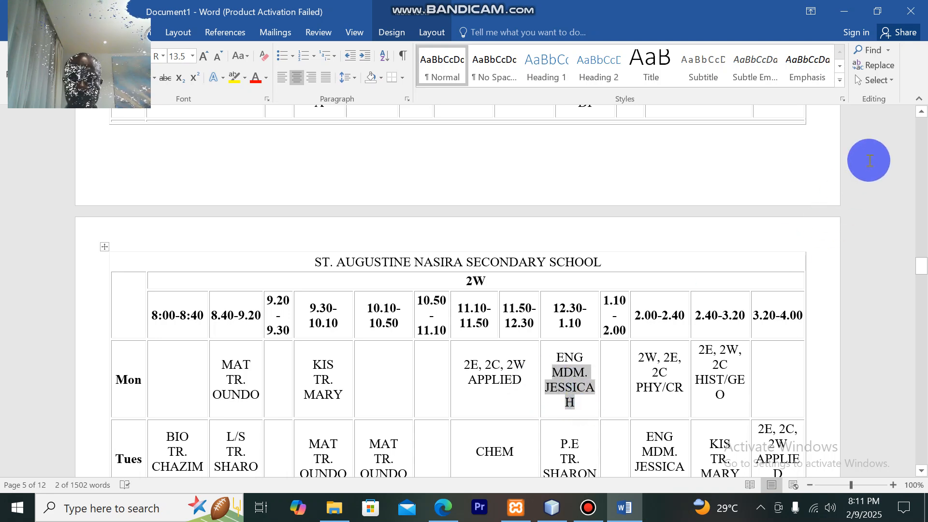
click(877, 66)
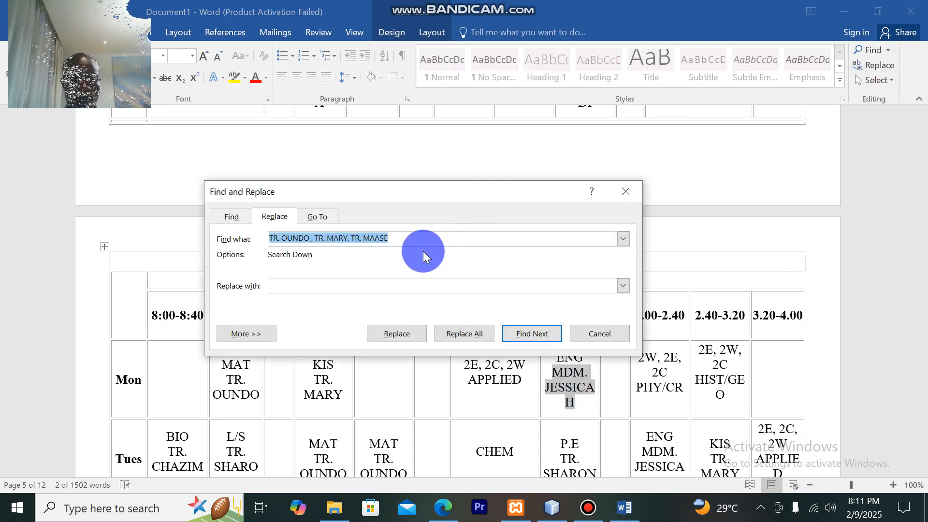
text(MDM. JESSICAH)
click(464, 334)
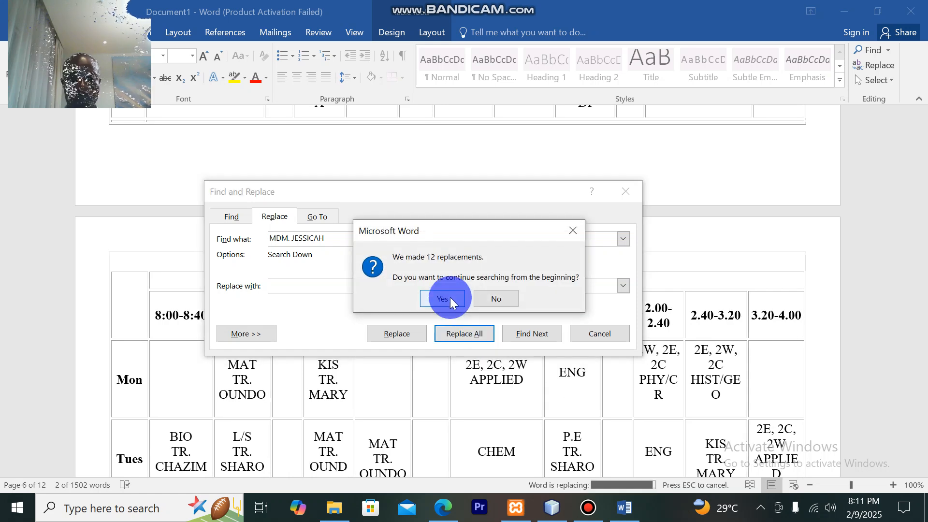
click(450, 297)
click(478, 294)
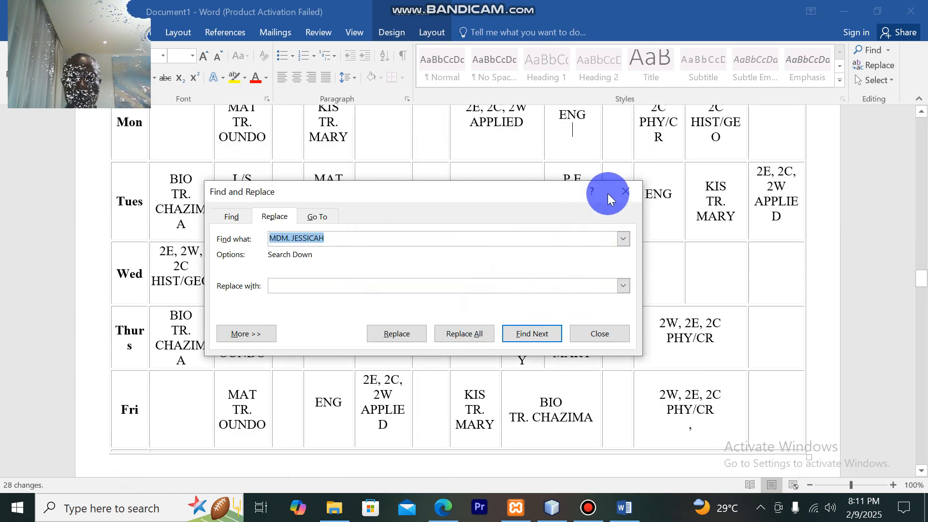
click(622, 189)
Replace all occurrences of the teacher's name from Monday's MAT cell in the 4W timetable with nothing throughout the document.
scroll(500, 360, up, 20)
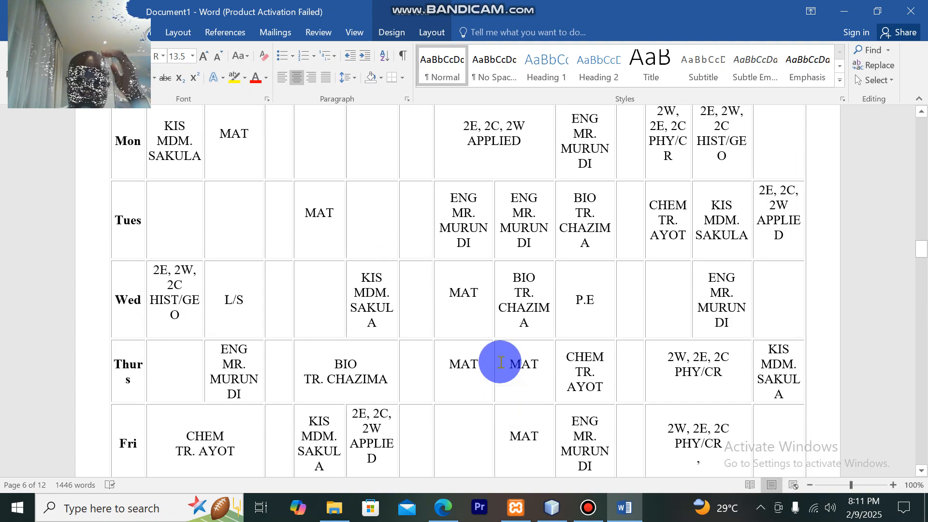
scroll(500, 360, up, 20)
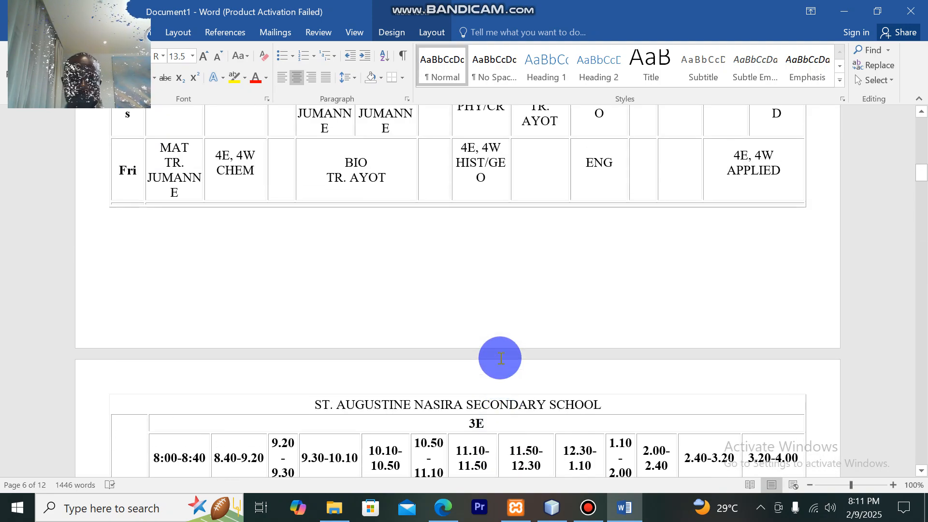
scroll(501, 358, up, 10)
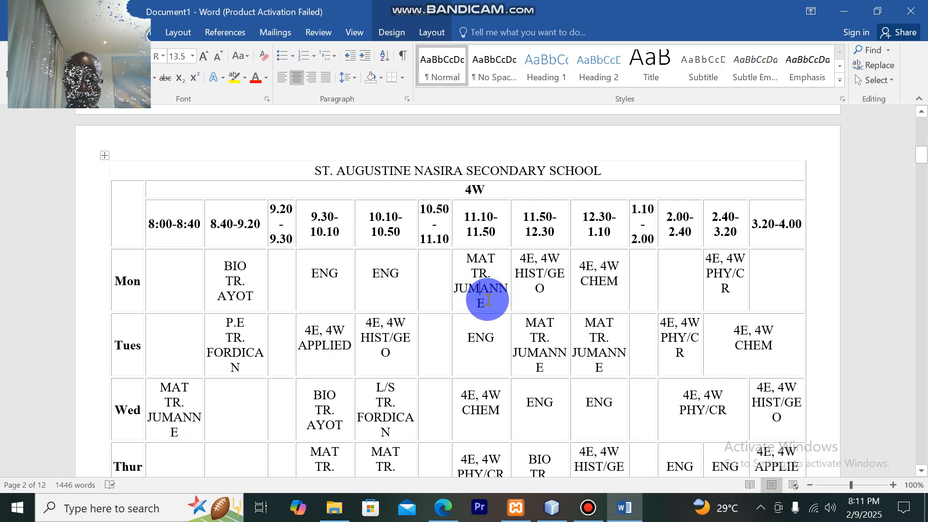
scroll(479, 290, up, 1)
click(479, 261)
drag(487, 339, 468, 317)
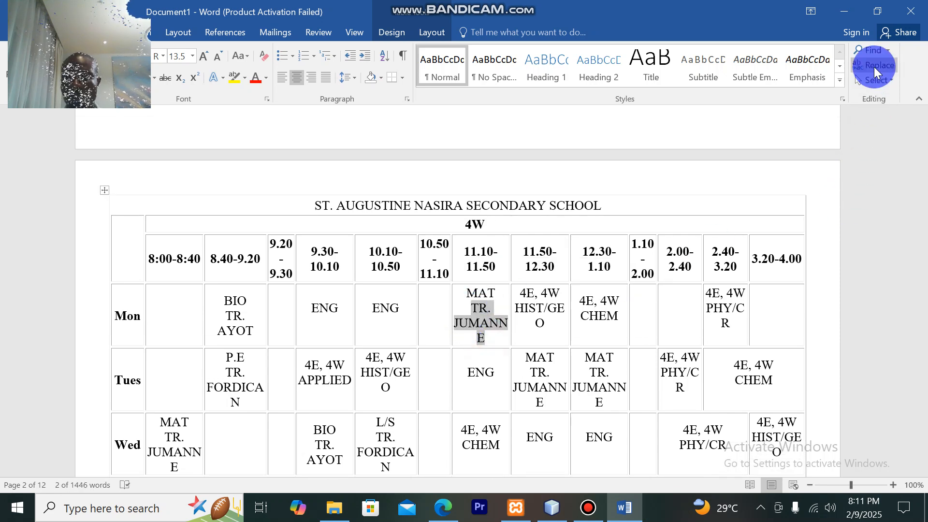
click(874, 67)
text(TR. JUMANNE)
click(459, 269)
click(439, 296)
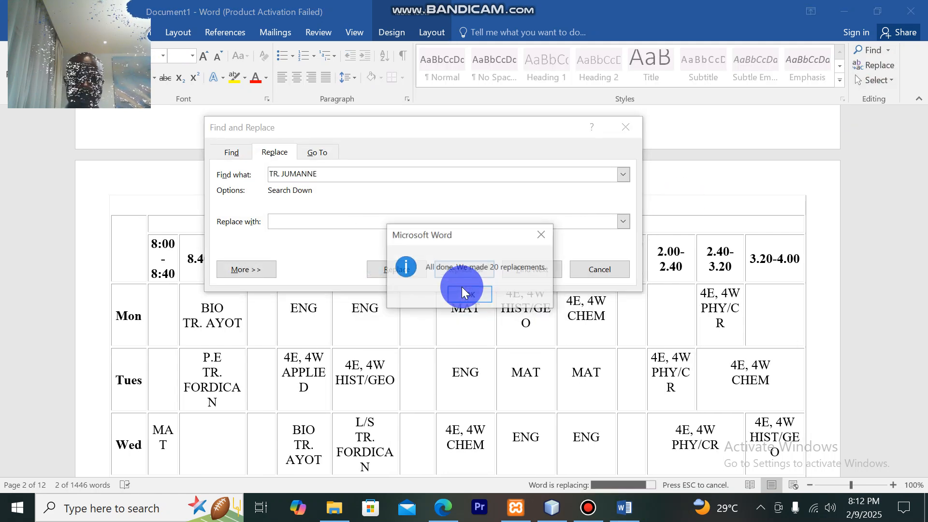
click(463, 292)
click(626, 127)
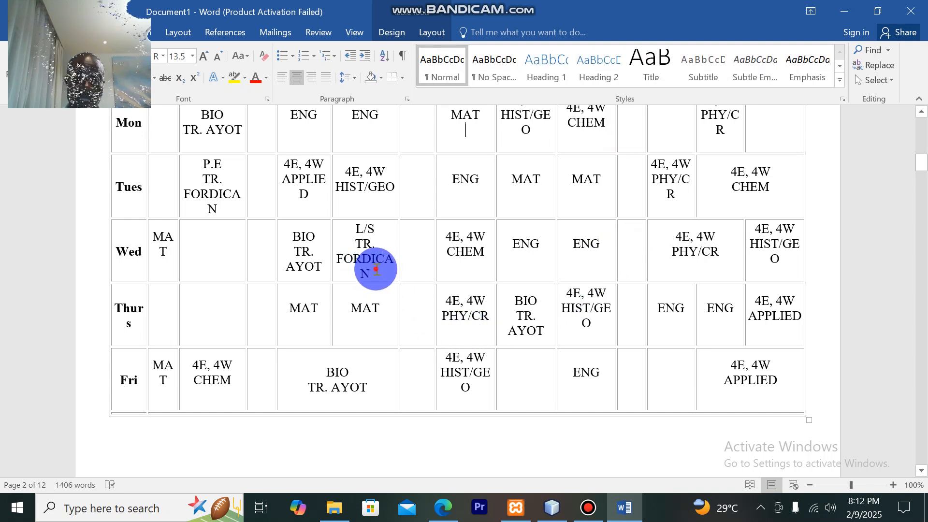
drag(376, 270, 355, 258)
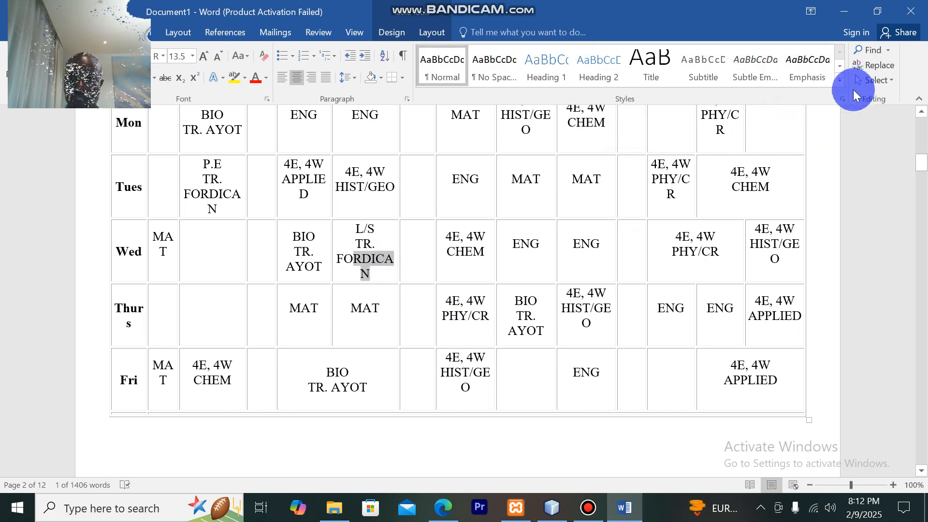
click(872, 67)
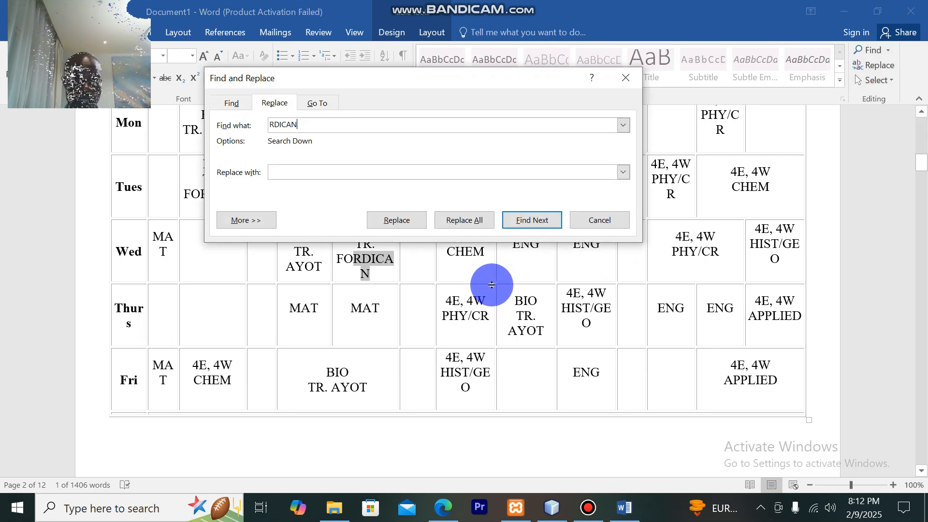
drag(326, 125, 224, 115)
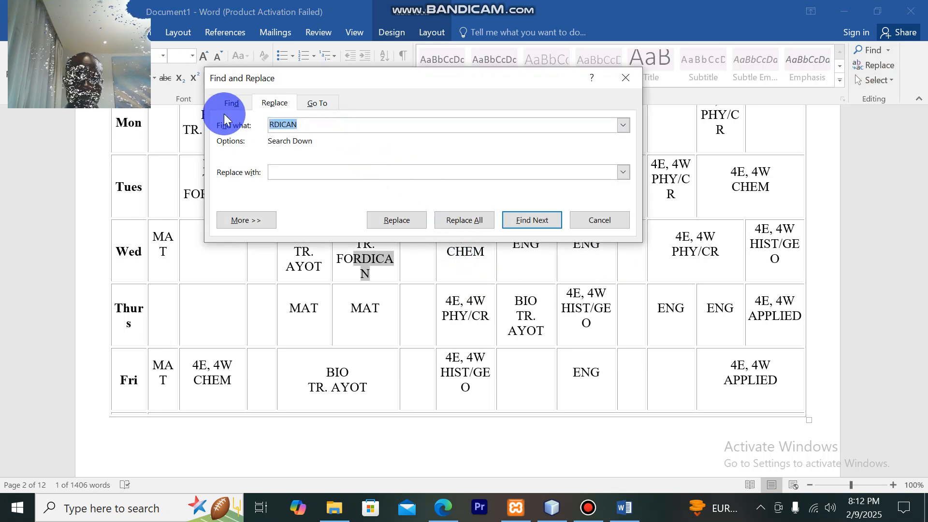
click(624, 79)
Replace all occurrences of the teacher's name from Wednesday's L/S cell on page 2 with nothing throughout the document.
drag(377, 273, 349, 245)
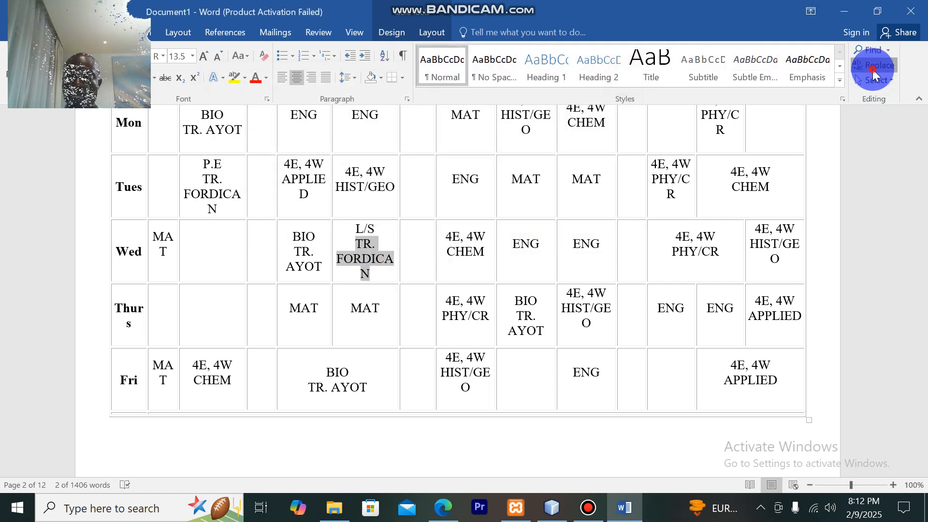
click(874, 73)
click(464, 207)
click(445, 291)
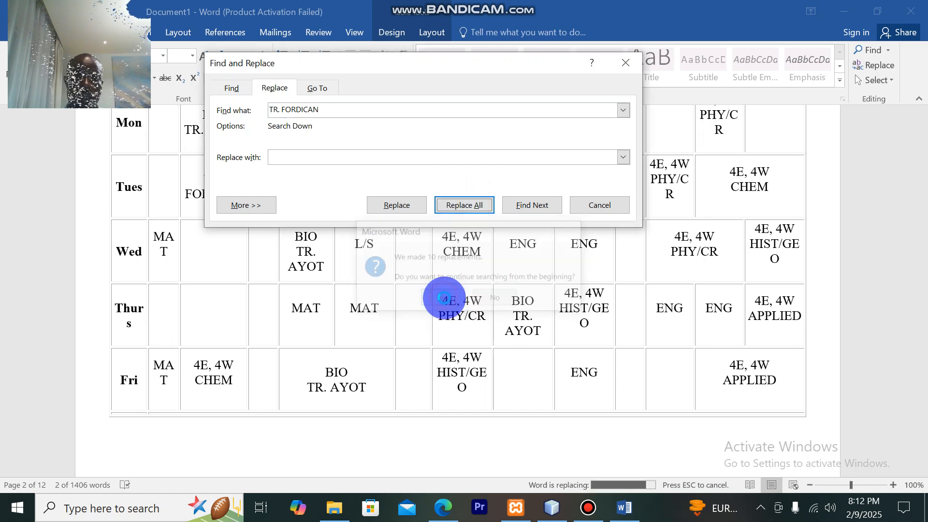
key(Return)
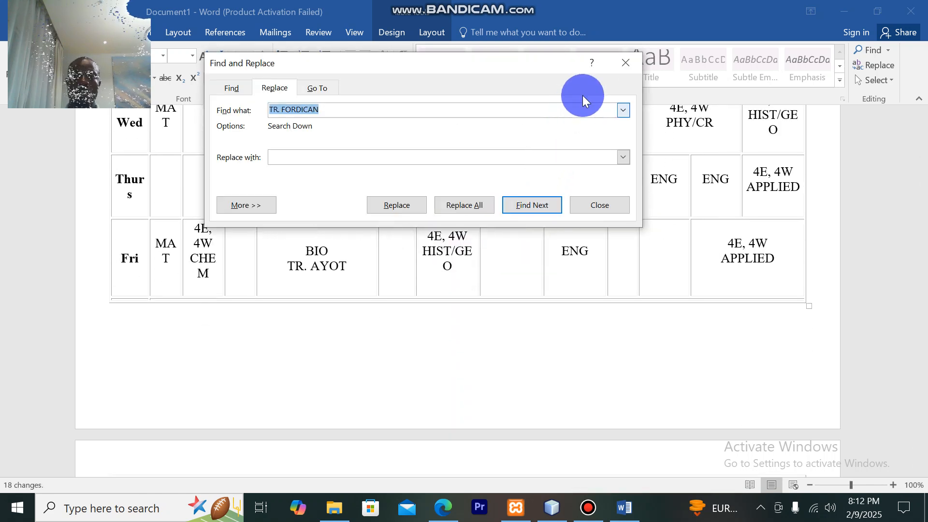
click(628, 68)
Replace all occurrences of the teacher's name from Thursday's BIO cell on page 2 with nothing throughout the document.
scroll(500, 368, up, 5)
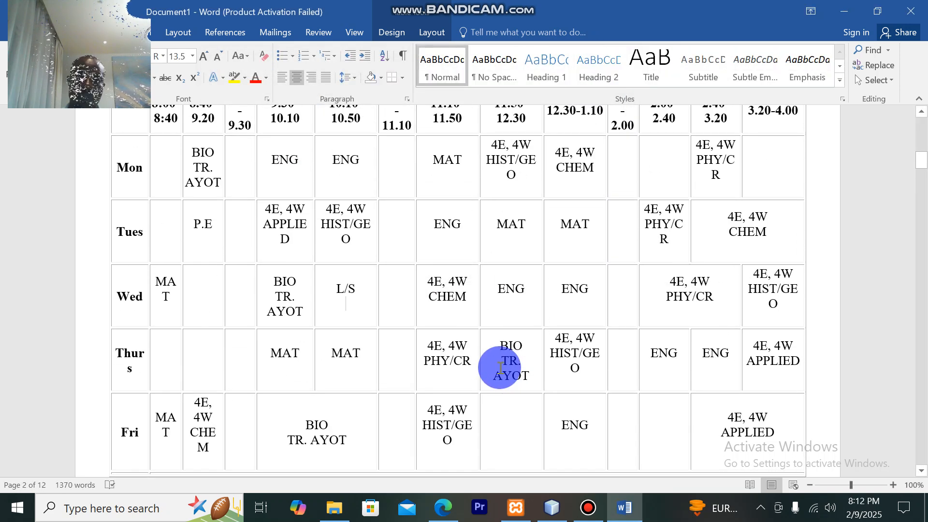
scroll(508, 375, down, 3)
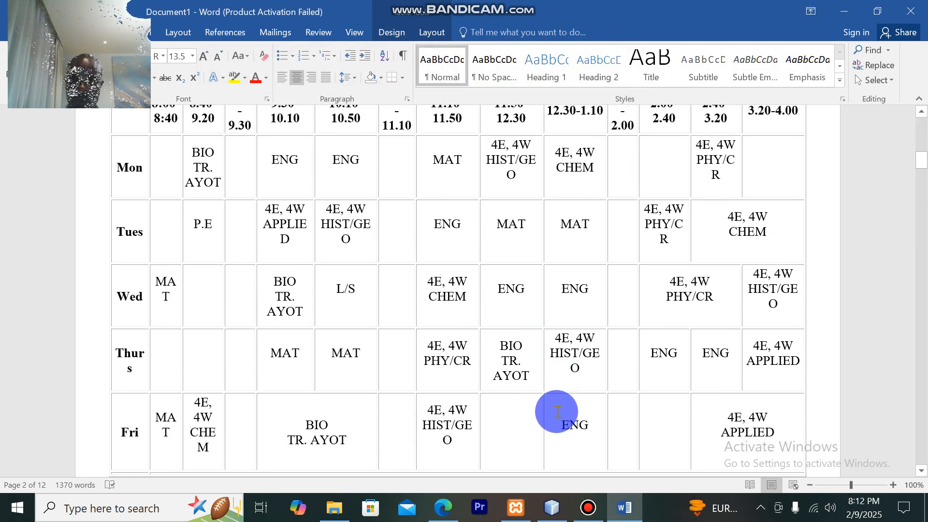
drag(534, 382, 495, 353)
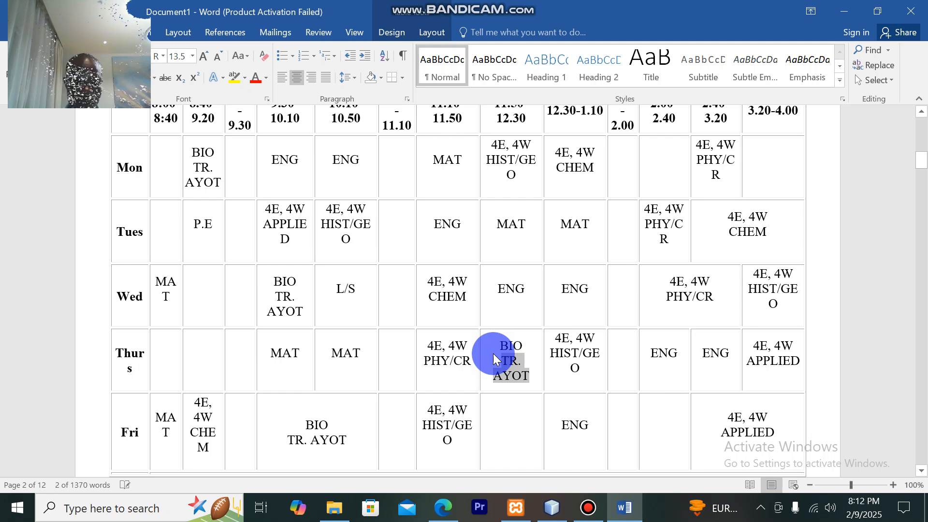
click(874, 65)
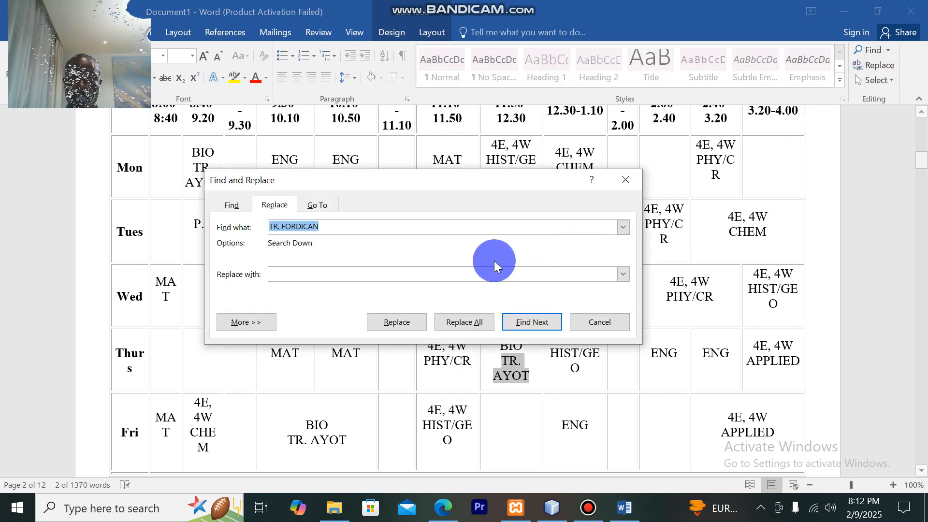
click(465, 318)
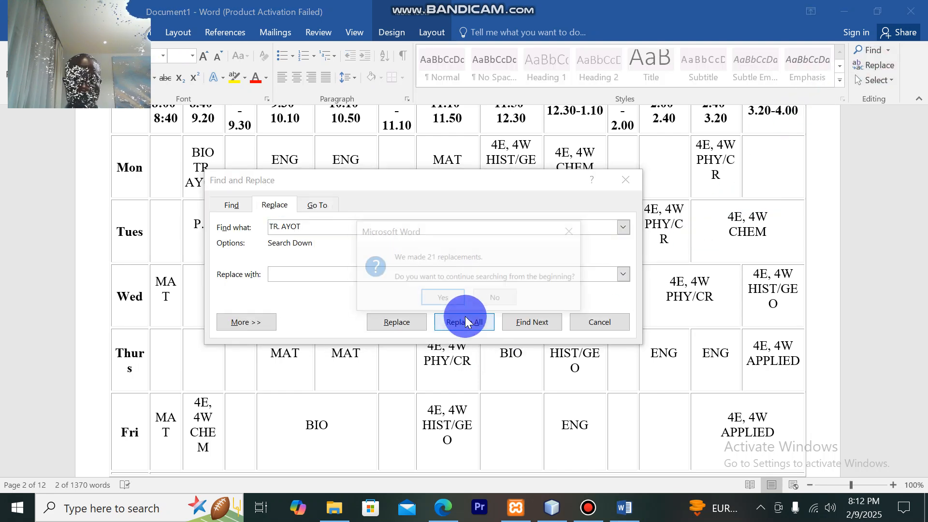
click(443, 299)
click(466, 292)
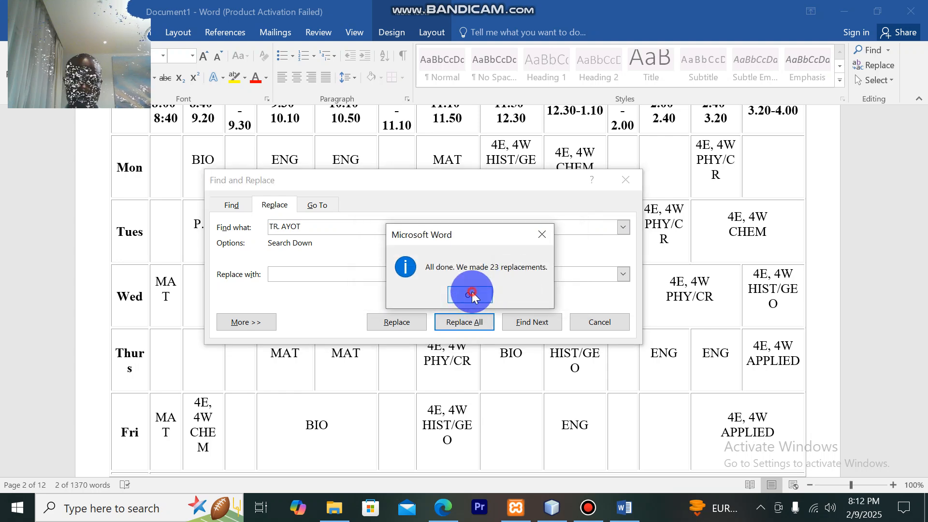
click(626, 180)
Replace all occurrences of the teacher's name from Wednesday's KIS cell on page 4 with nothing throughout the document.
scroll(550, 332, up, 7)
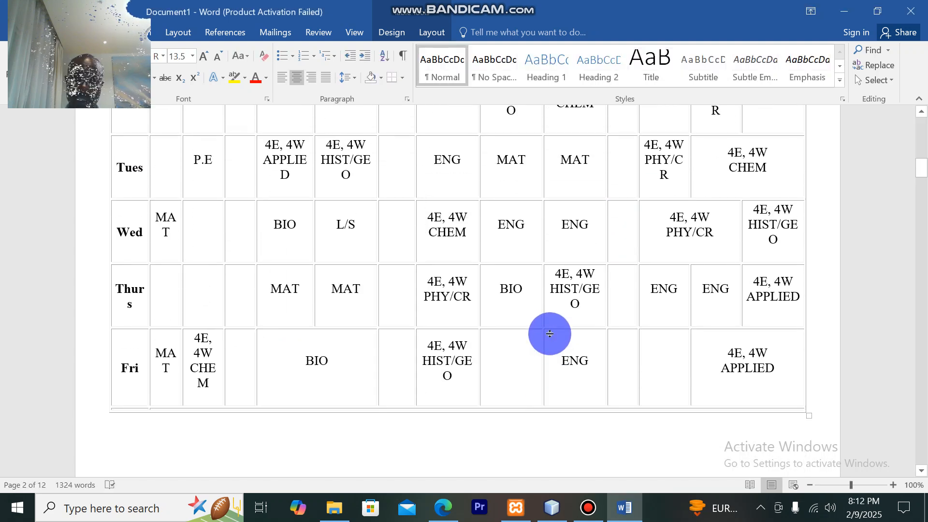
scroll(551, 334, down, 15)
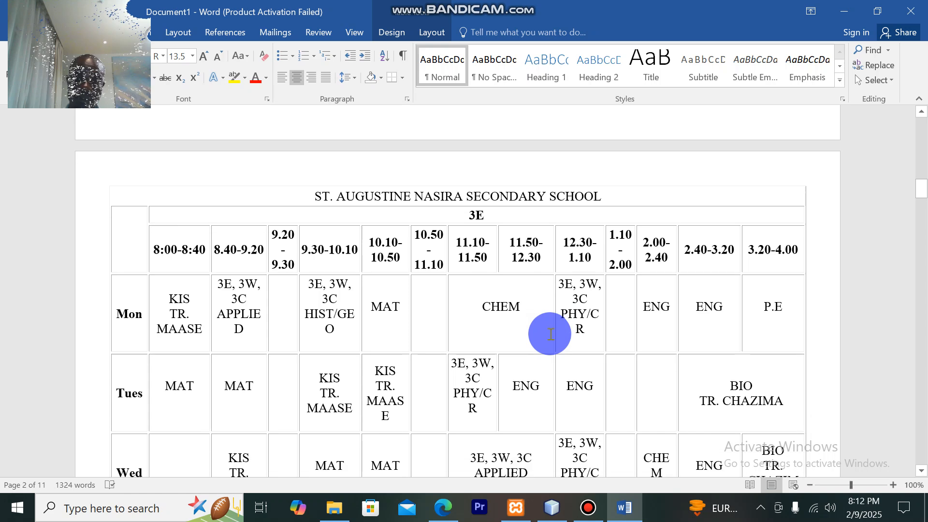
scroll(550, 333, down, 2)
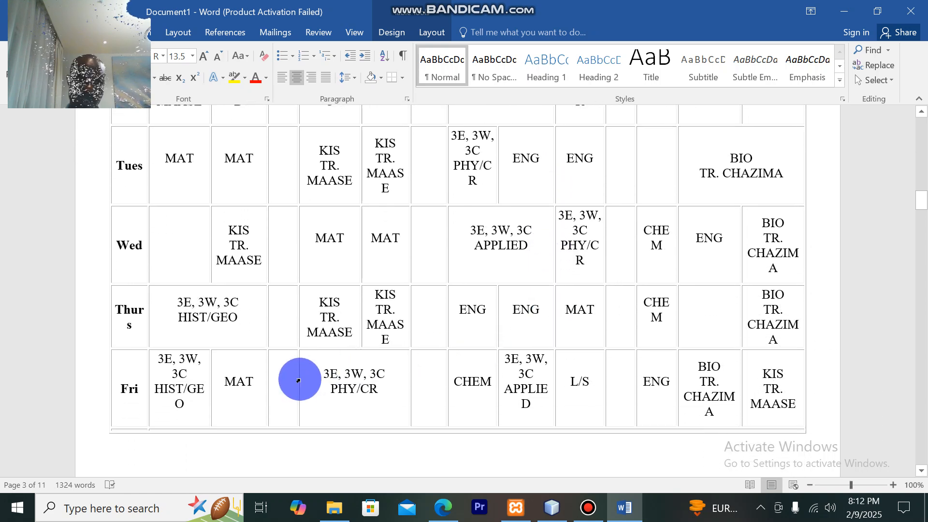
scroll(303, 379, down, 10)
scroll(465, 384, down, 5)
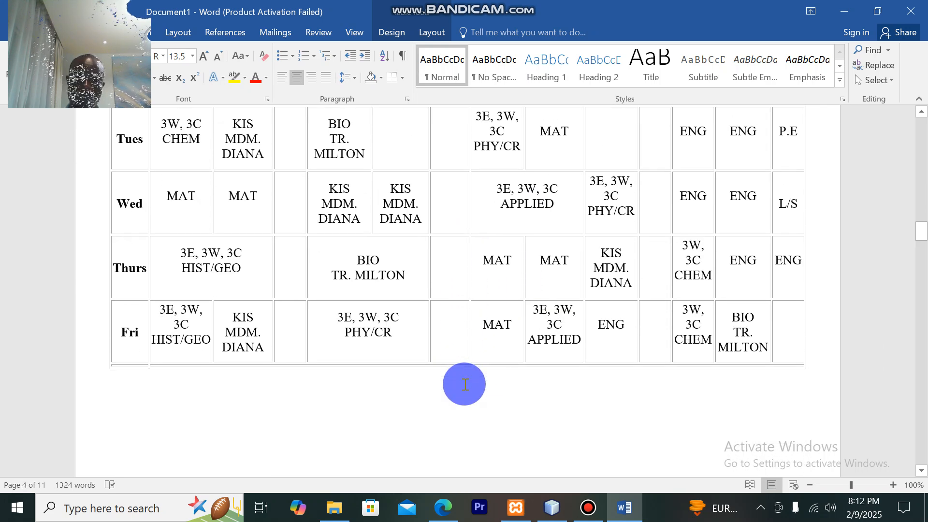
drag(367, 222, 323, 208)
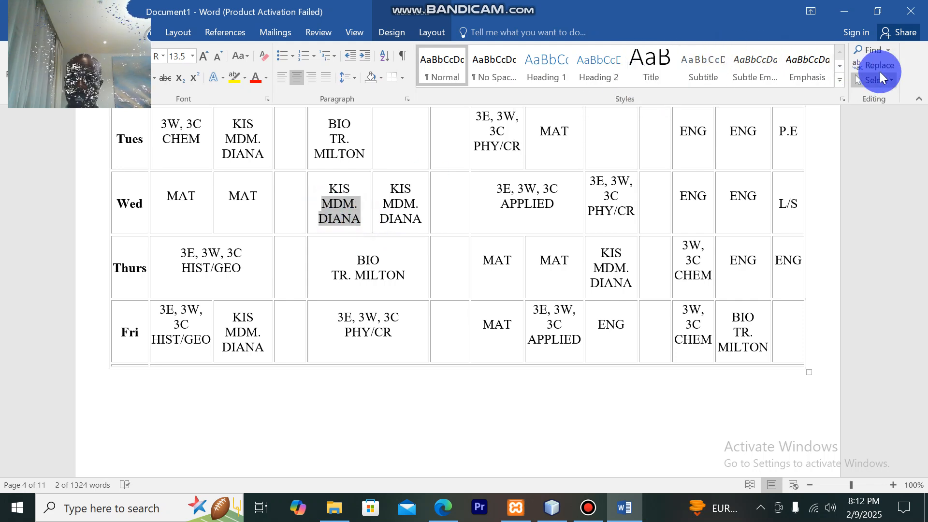
click(876, 66)
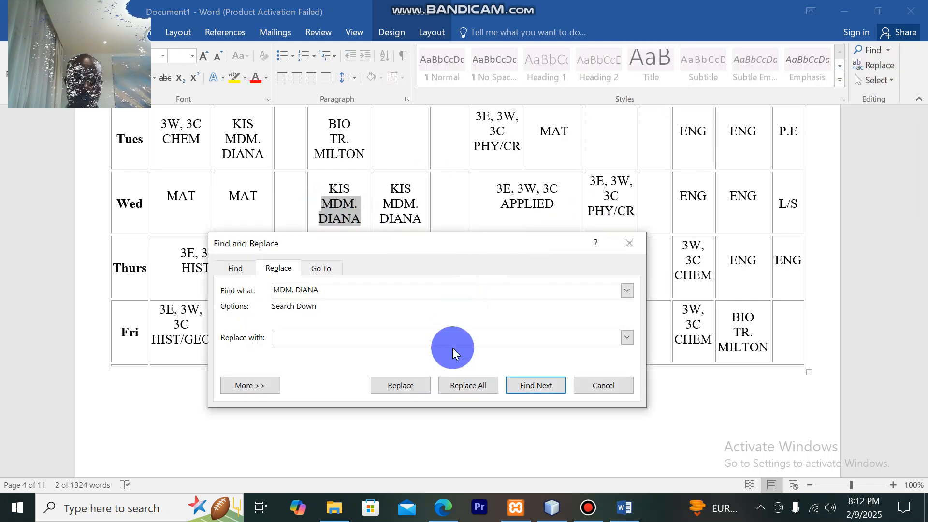
click(461, 385)
click(437, 301)
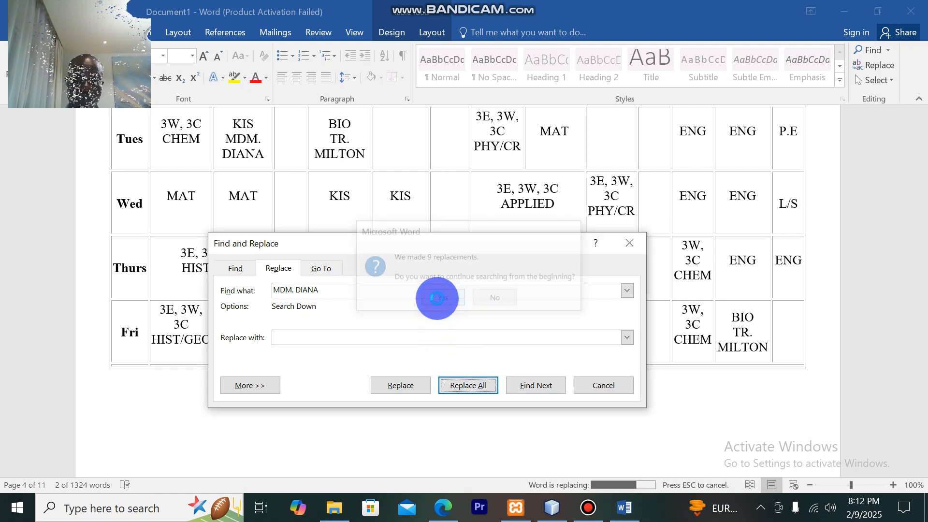
click(468, 294)
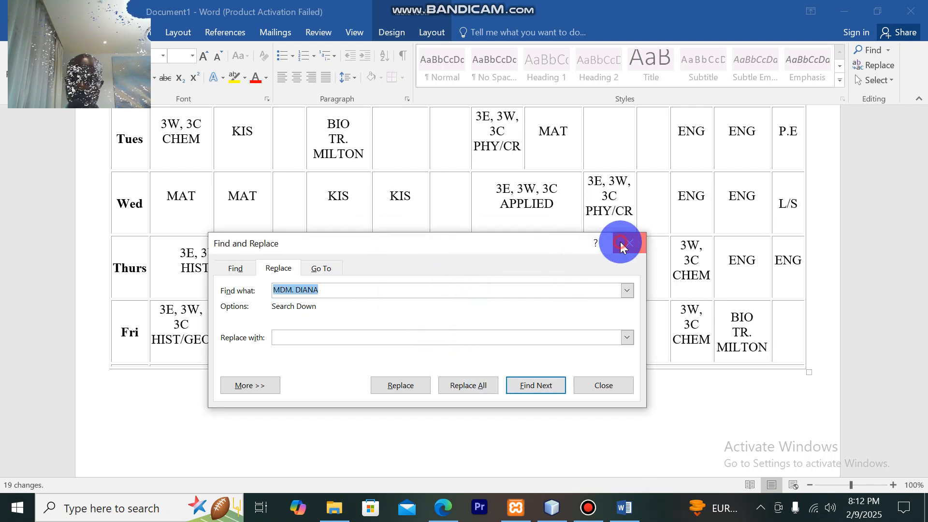
click(628, 243)
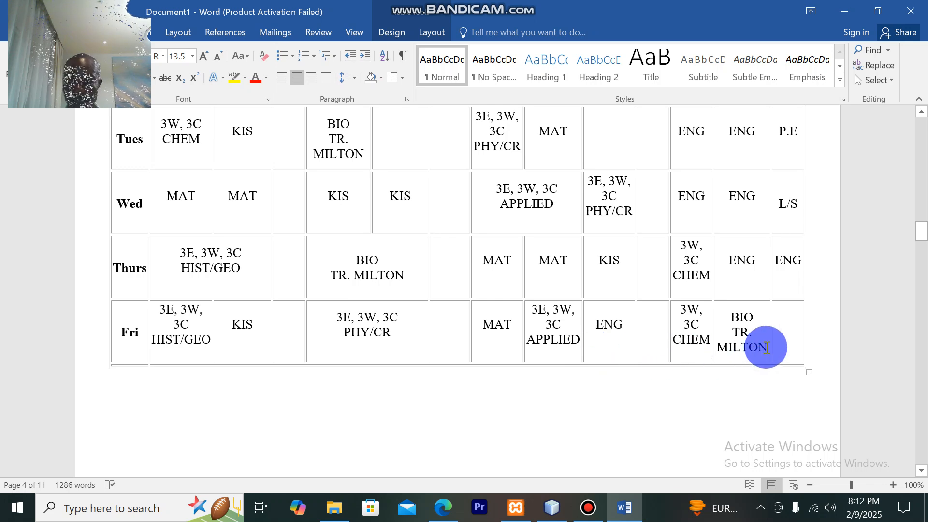
Replace all occurrences of the teacher's name from Friday's BIO cell on page 4 with nothing throughout the document.
drag(767, 347, 736, 339)
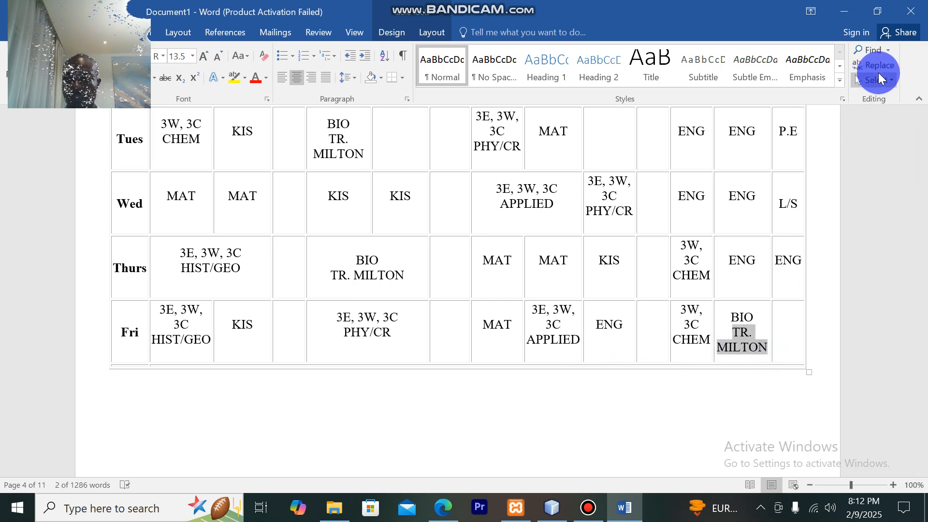
click(879, 71)
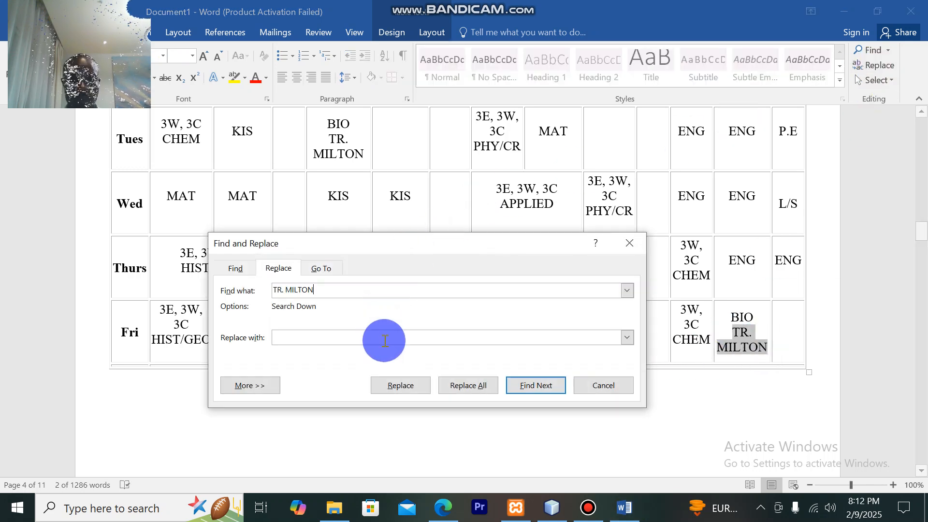
click(461, 388)
click(440, 297)
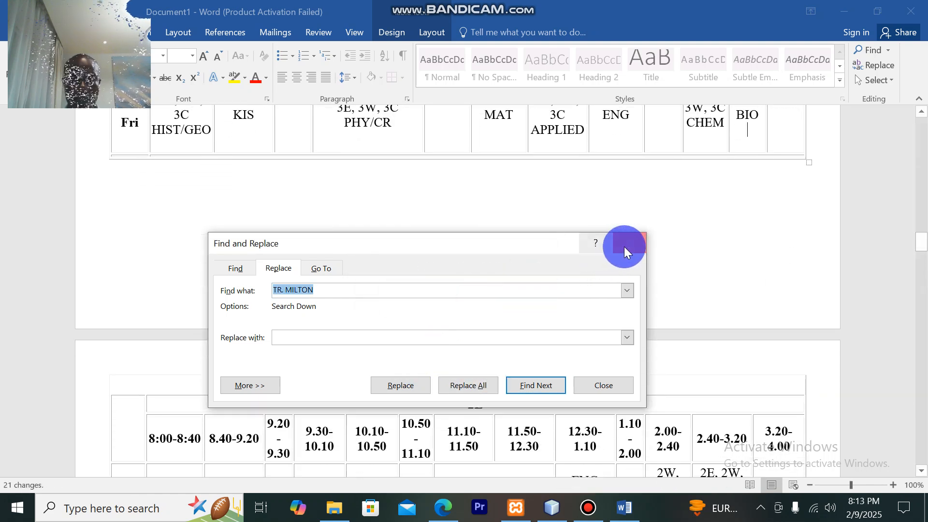
click(628, 243)
Replace all occurrences of the teacher's name from Tuesday's ENG cell in the 2E timetable with nothing throughout the document.
scroll(492, 333, down, 3)
scroll(493, 335, down, 3)
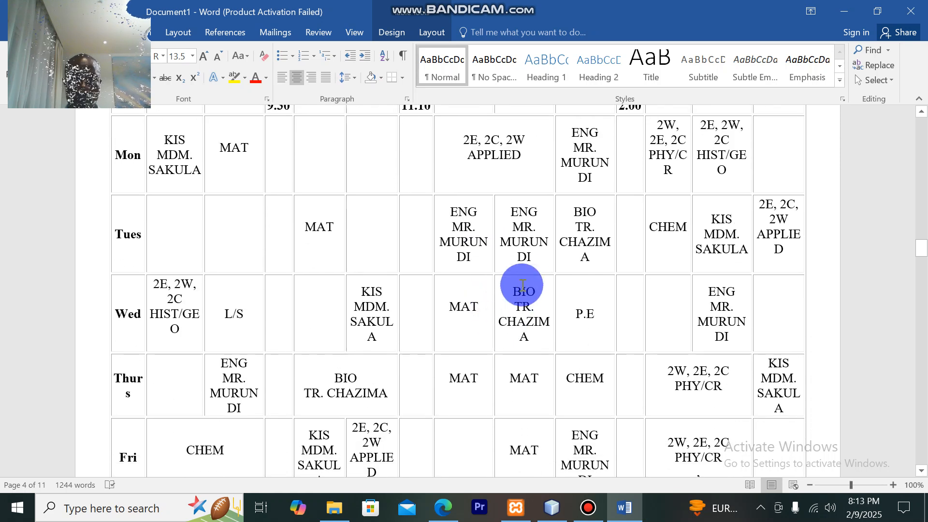
drag(538, 259, 513, 237)
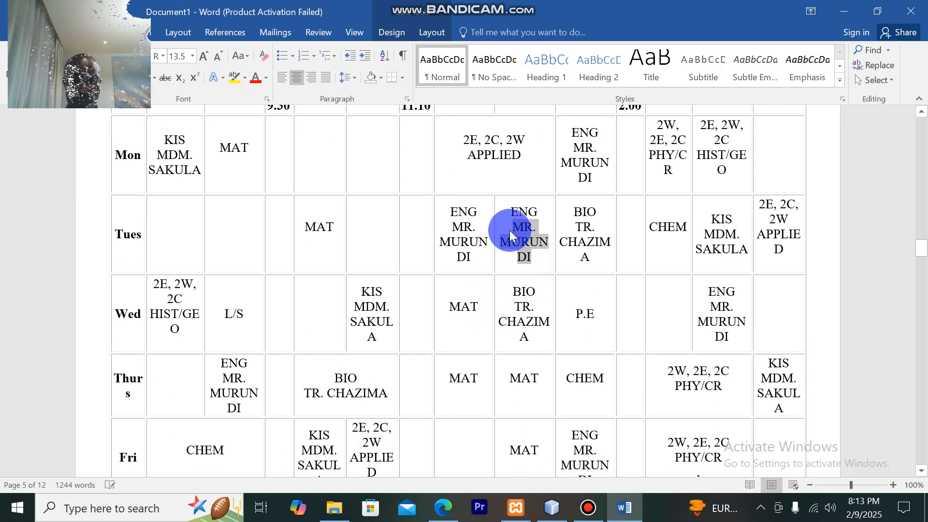
click(874, 65)
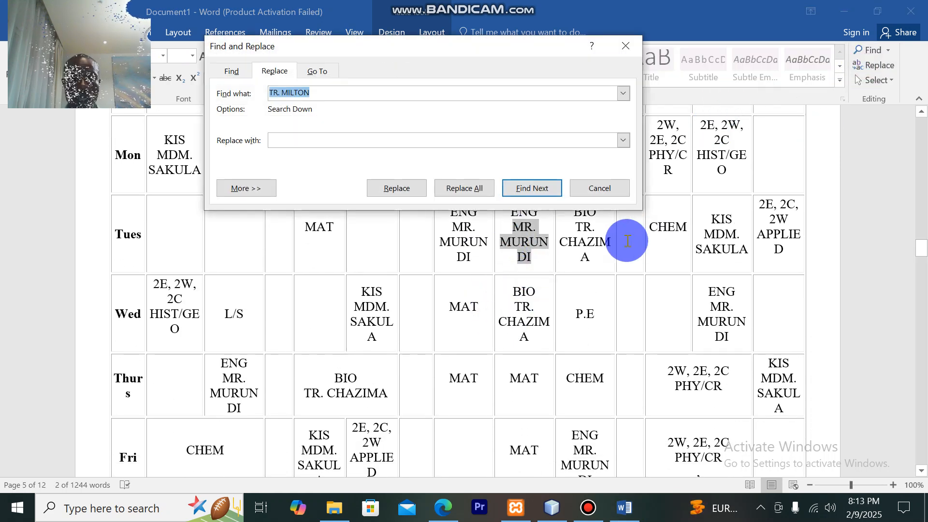
click(471, 191)
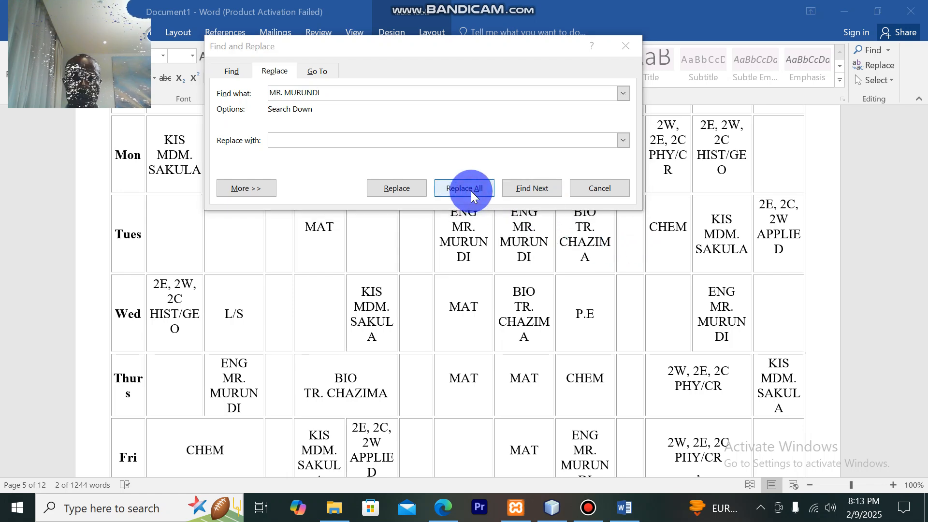
click(443, 298)
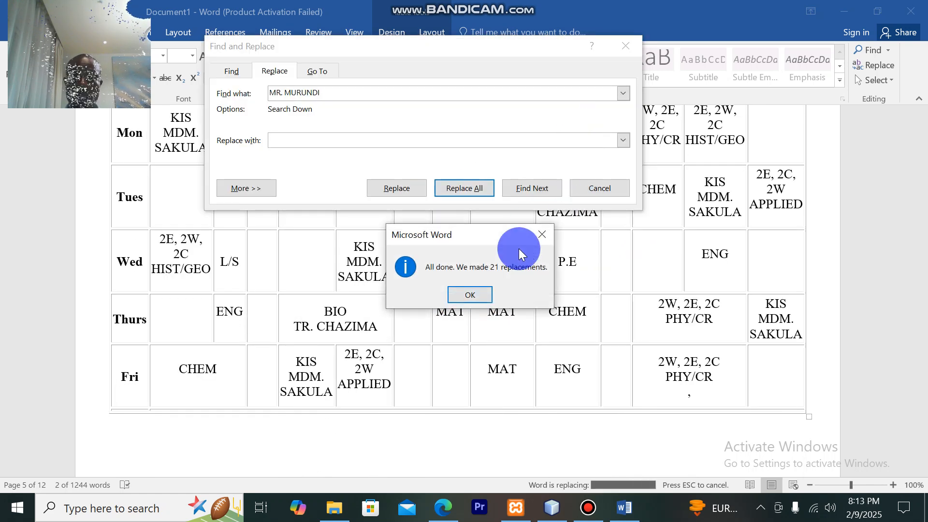
click(479, 298)
click(625, 46)
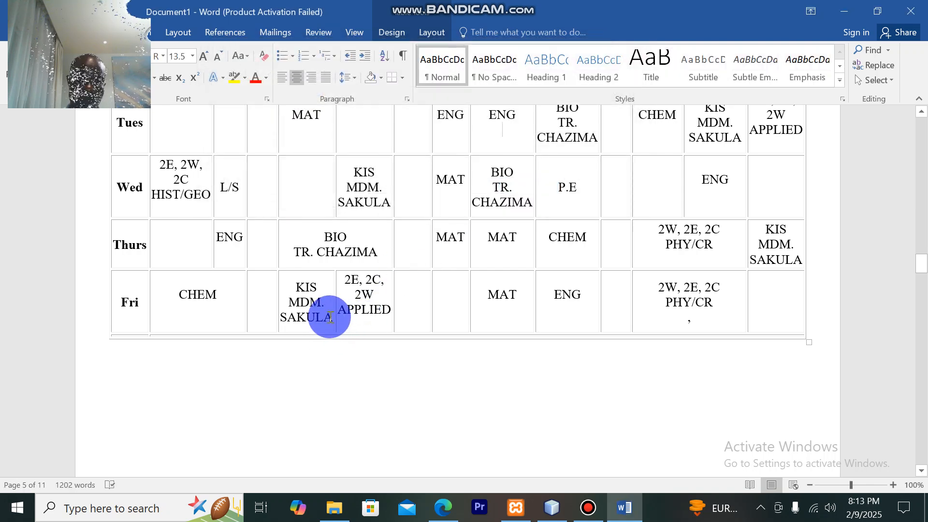
Replace all occurrences of the teacher's name from Friday's KIS cell in the 2E timetable with nothing throughout the document.
drag(332, 318, 295, 308)
key(ctrl+c)
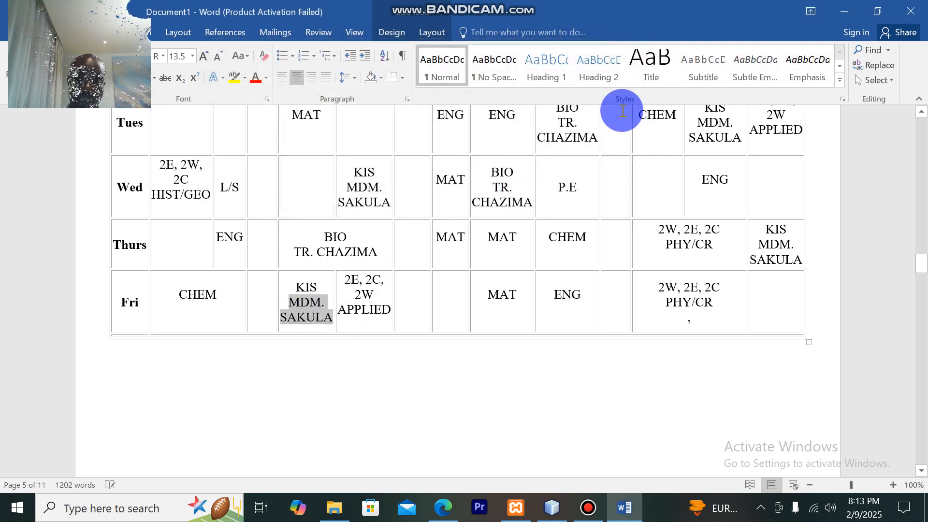
click(879, 72)
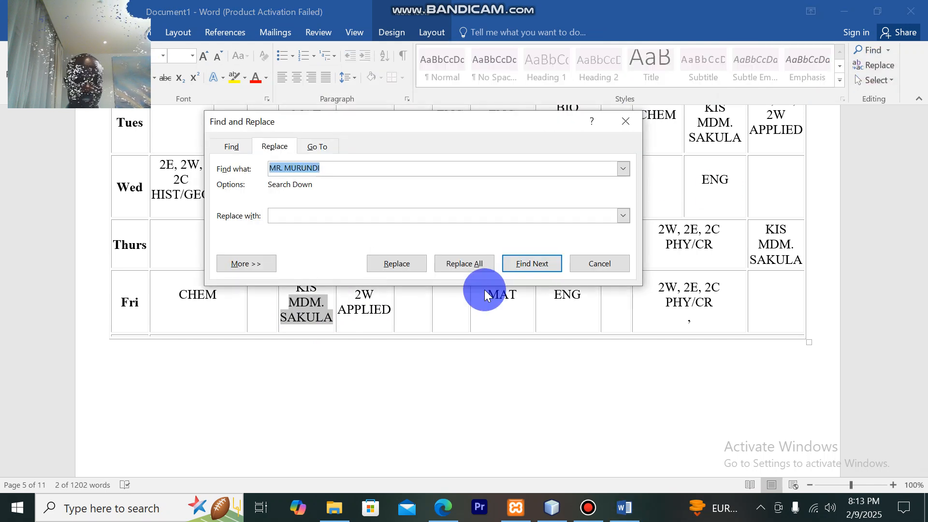
key(ctrl+v)
click(456, 263)
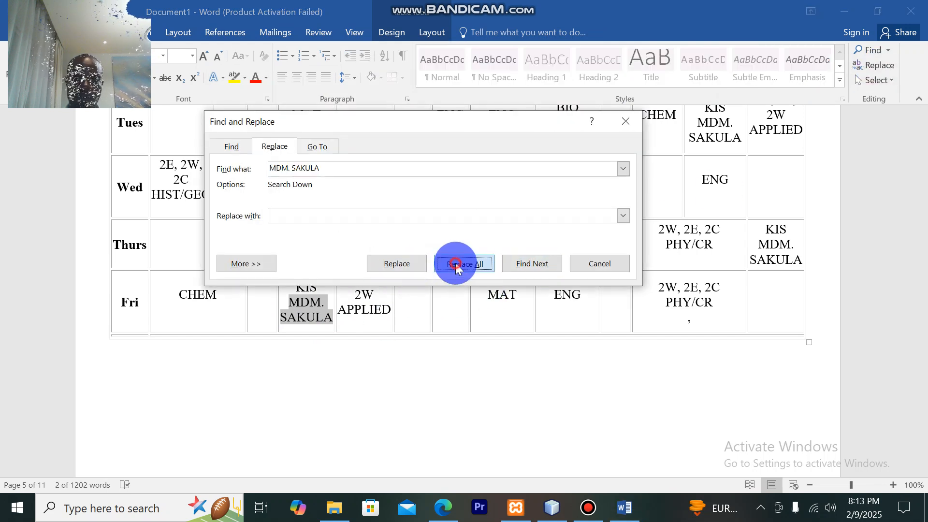
click(440, 299)
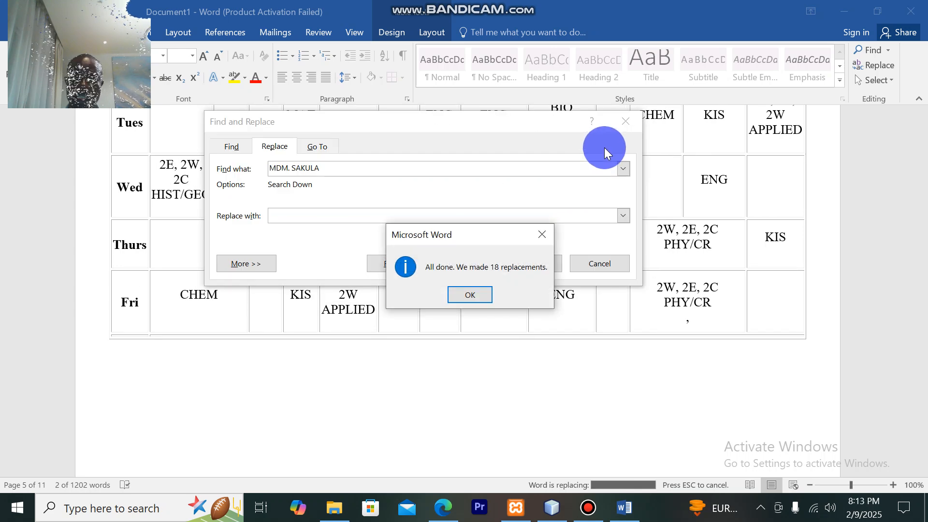
click(546, 239)
click(608, 263)
Replace all occurrences of the teacher's name from Tuesday's BIO cell in the 2E timetable with nothing throughout the document.
scroll(612, 286, up, 4)
scroll(612, 286, up, 4)
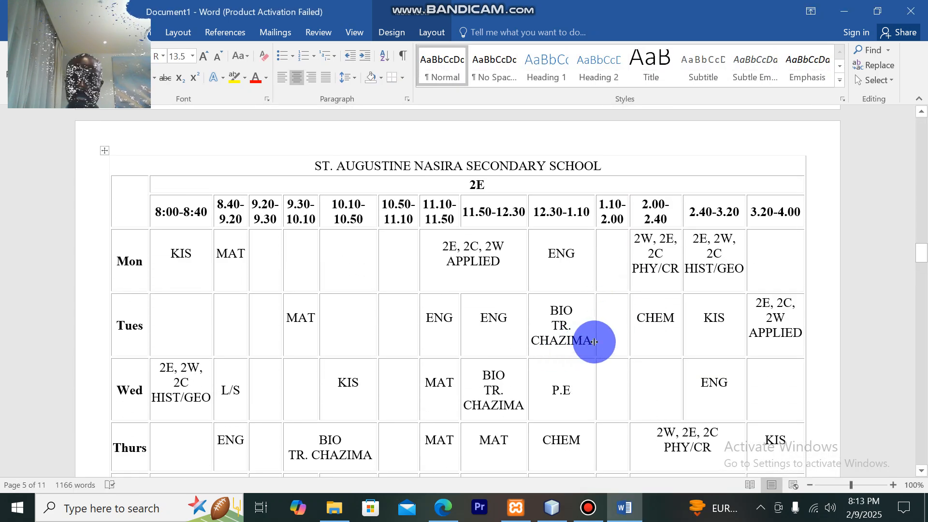
drag(589, 341, 545, 334)
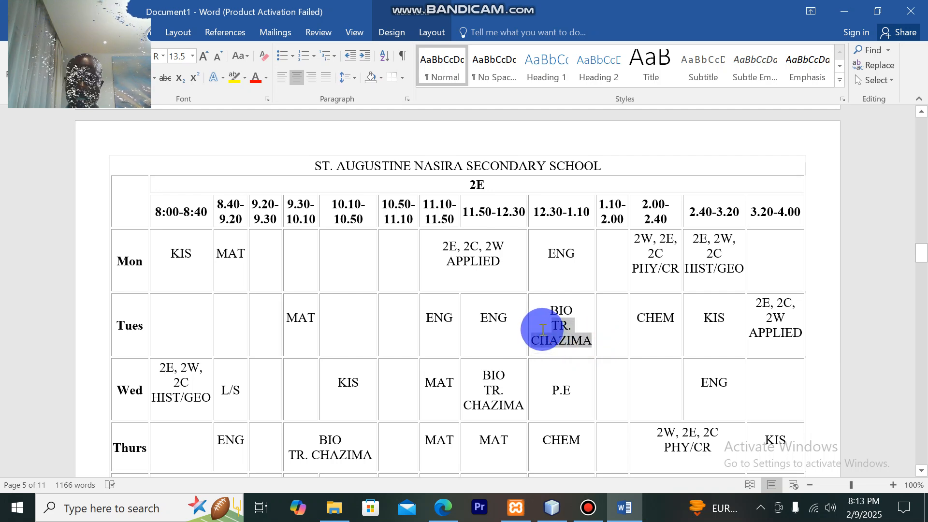
click(874, 65)
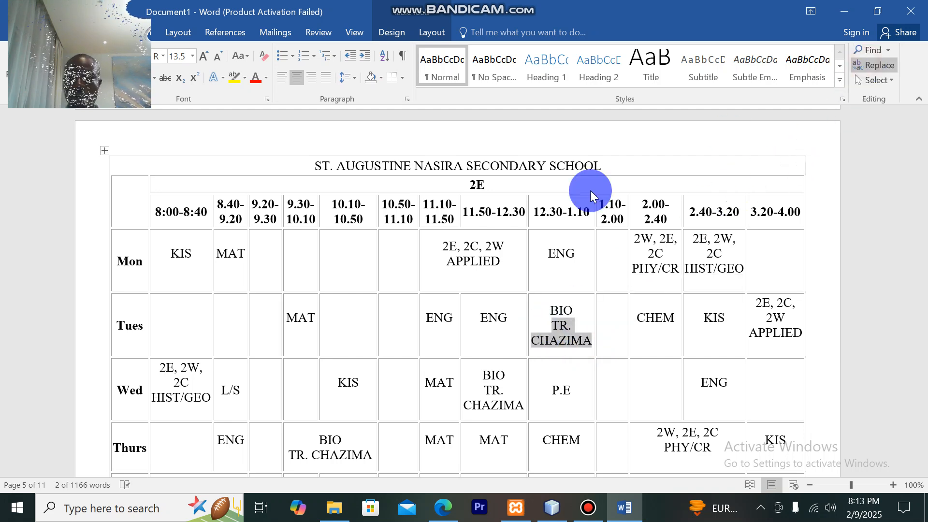
text(TR. CHAZIMA)
click(465, 288)
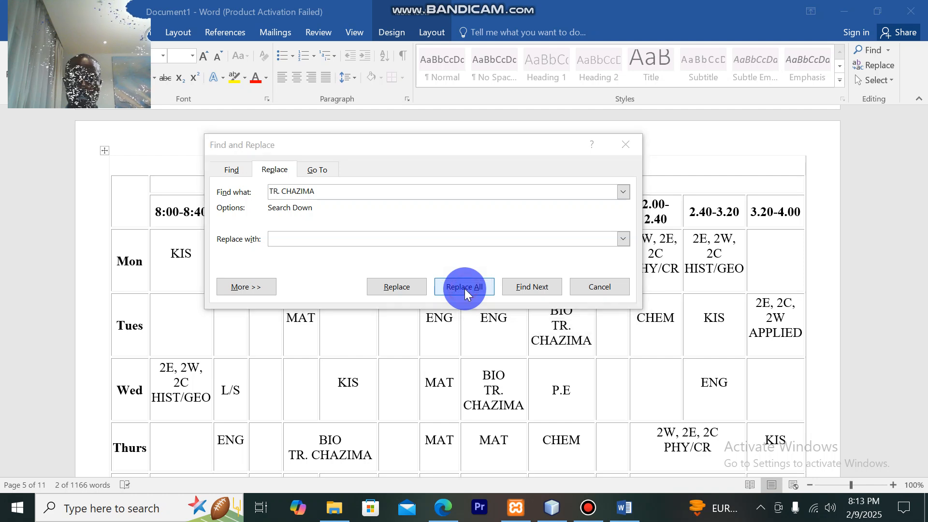
click(443, 298)
click(477, 292)
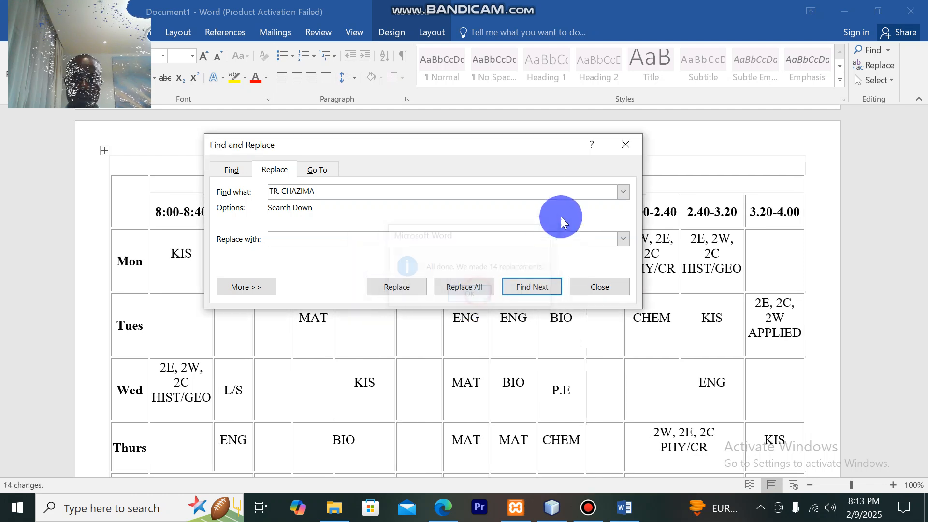
click(616, 145)
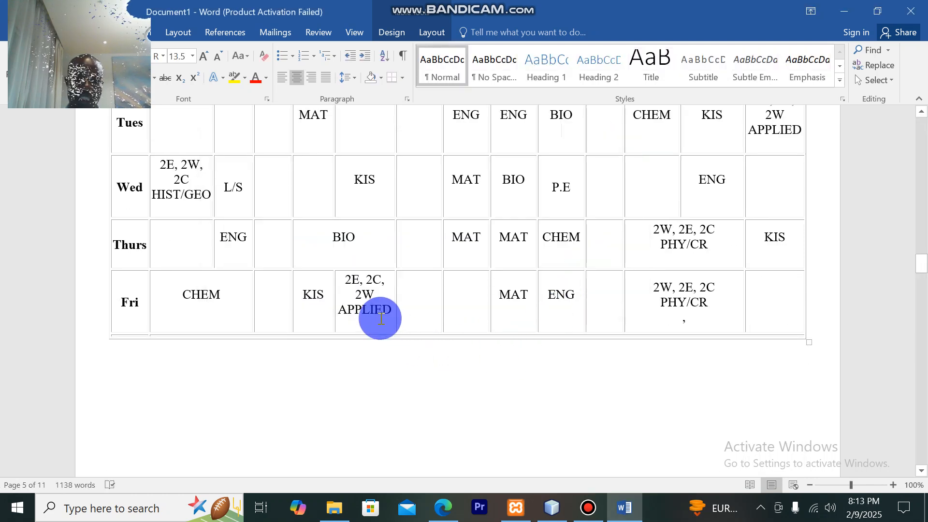
Replace all occurrences of the teacher's name from Tuesday's 9.30-10.10 MAT cell in the 2W timetable with nothing throughout the document.
scroll(379, 318, down, 3)
scroll(378, 318, down, 8)
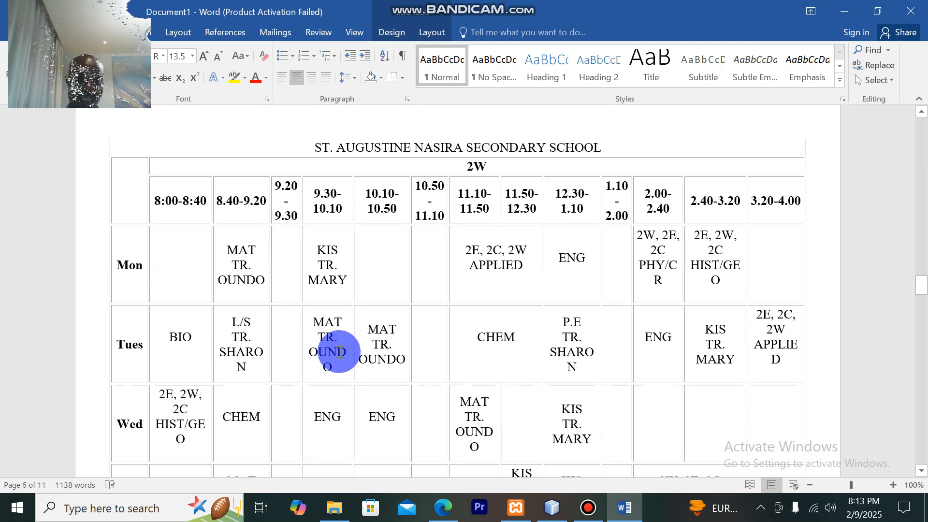
drag(337, 367, 317, 341)
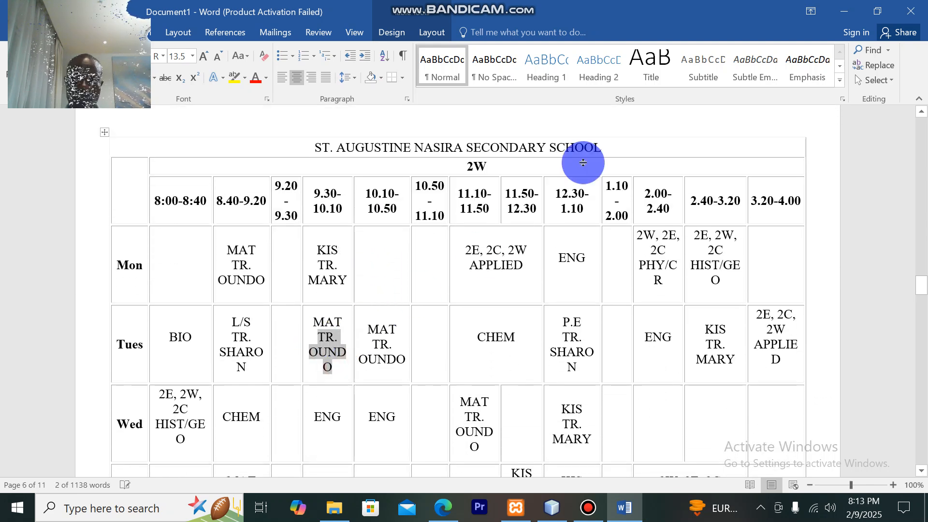
click(867, 68)
click(297, 257)
click(449, 298)
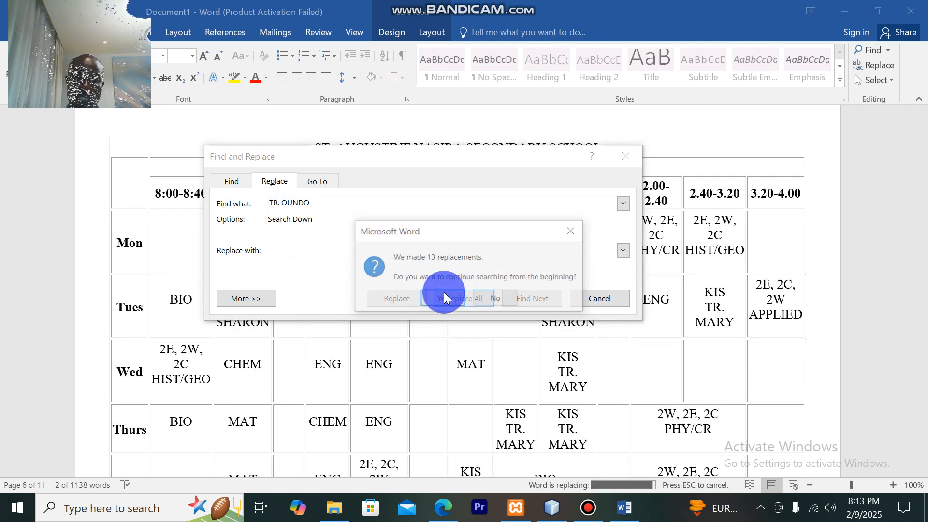
click(432, 296)
click(489, 300)
click(626, 157)
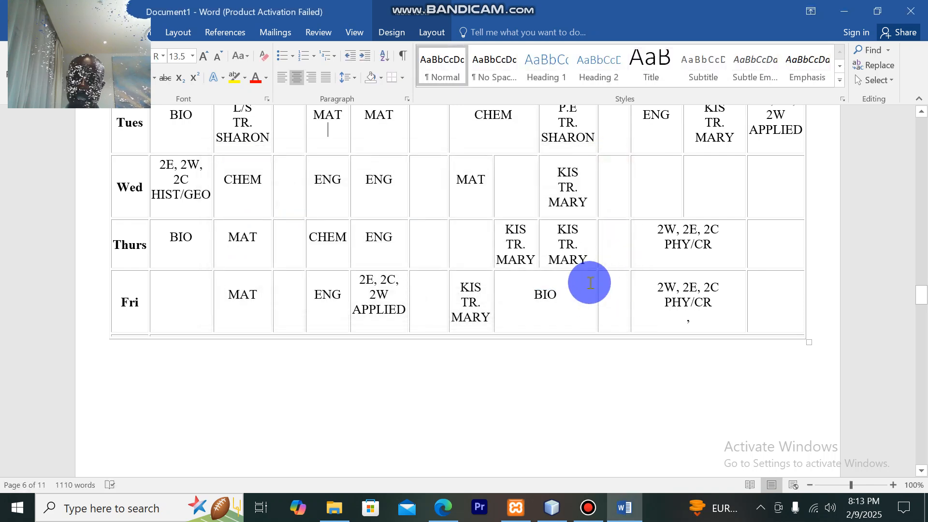
Replace all occurrences of the teacher's name from Tuesday's P.E cell in the 2W timetable with nothing throughout the document.
scroll(591, 283, up, 3)
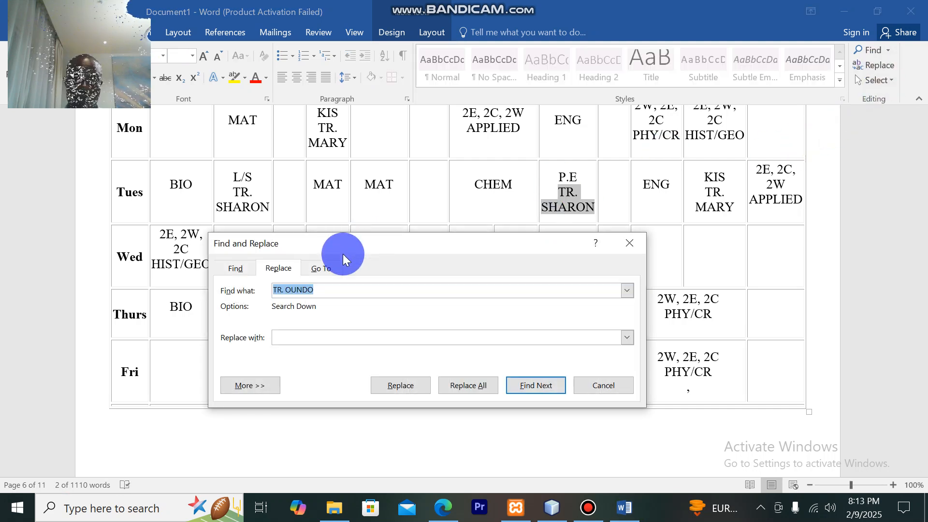
click(351, 289)
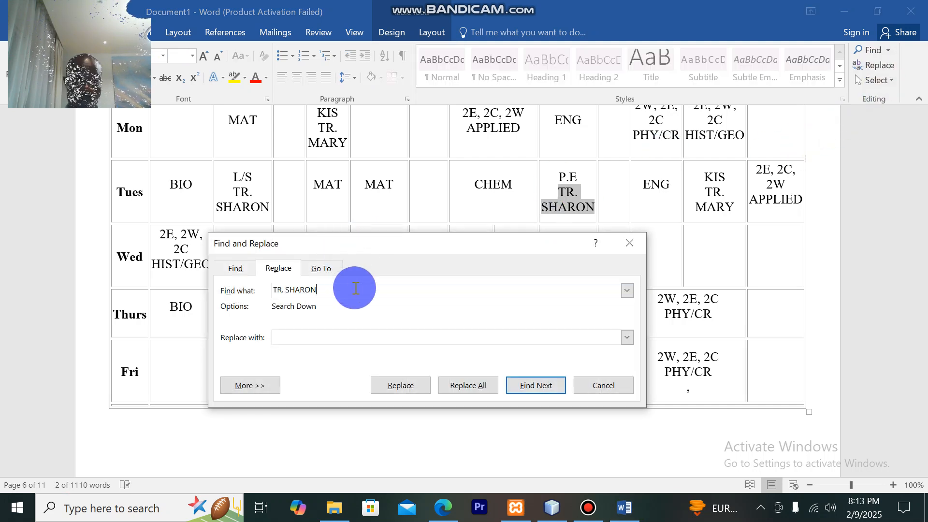
click(467, 385)
click(439, 298)
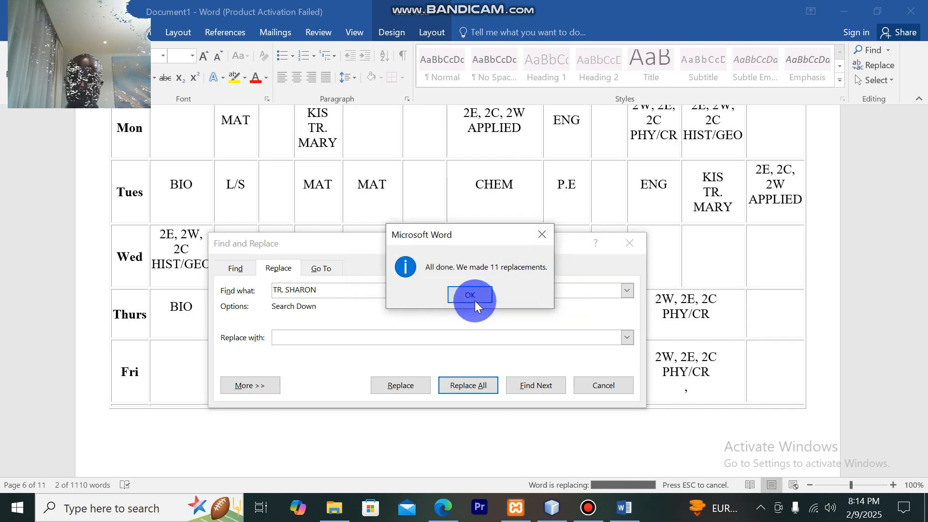
click(462, 295)
click(623, 244)
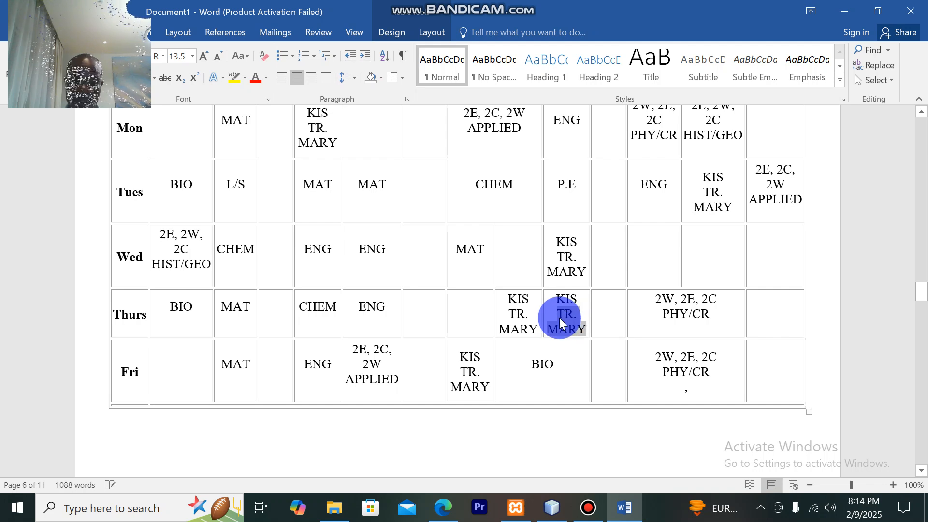
Replace all occurrences of the teacher's name from Thursday's 12.30-1.10 KIS cell in the 2W timetable with nothing throughout the document.
click(871, 68)
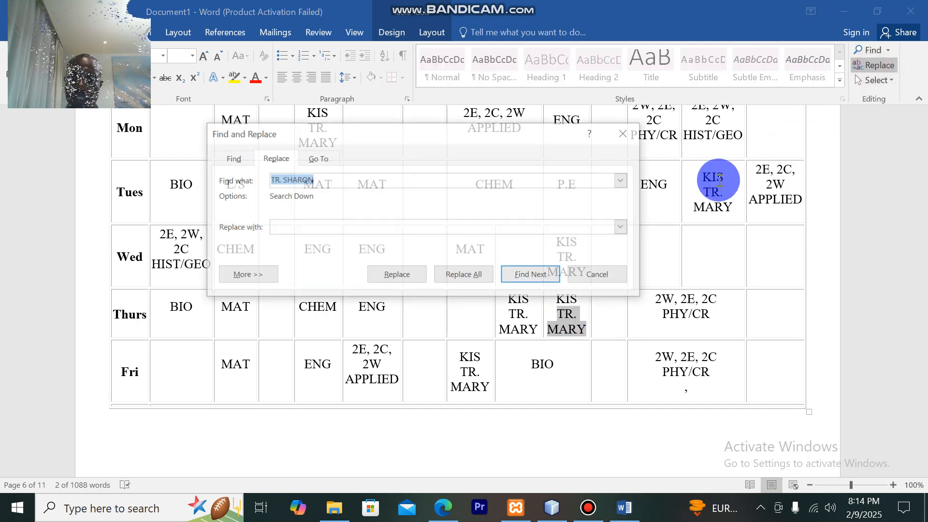
click(356, 229)
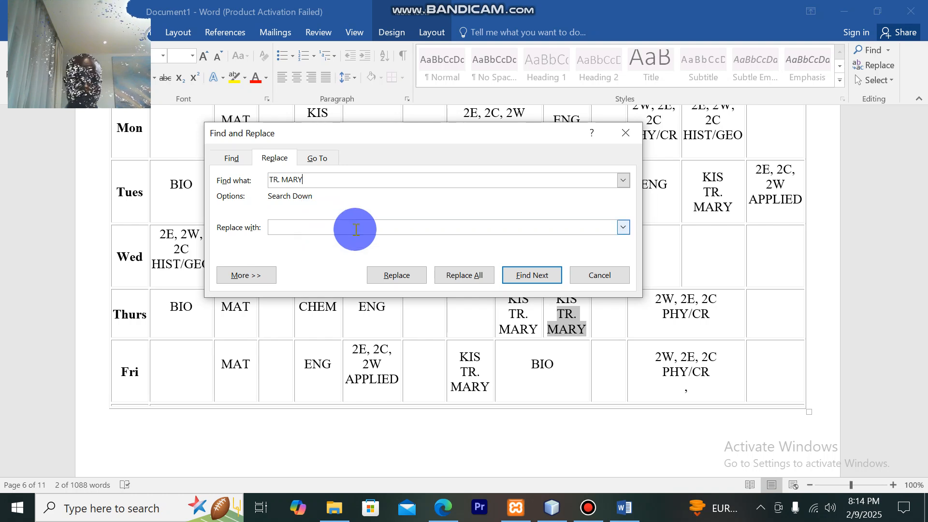
click(464, 273)
click(444, 299)
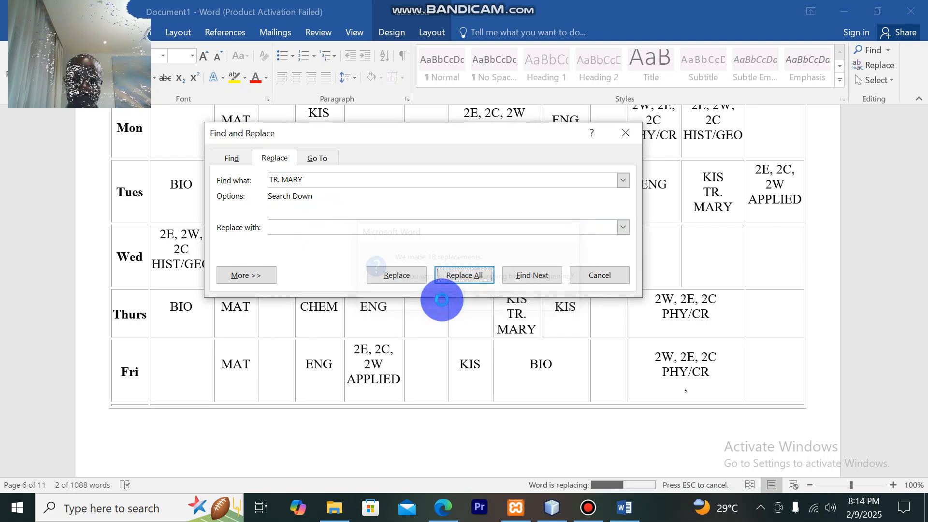
click(473, 295)
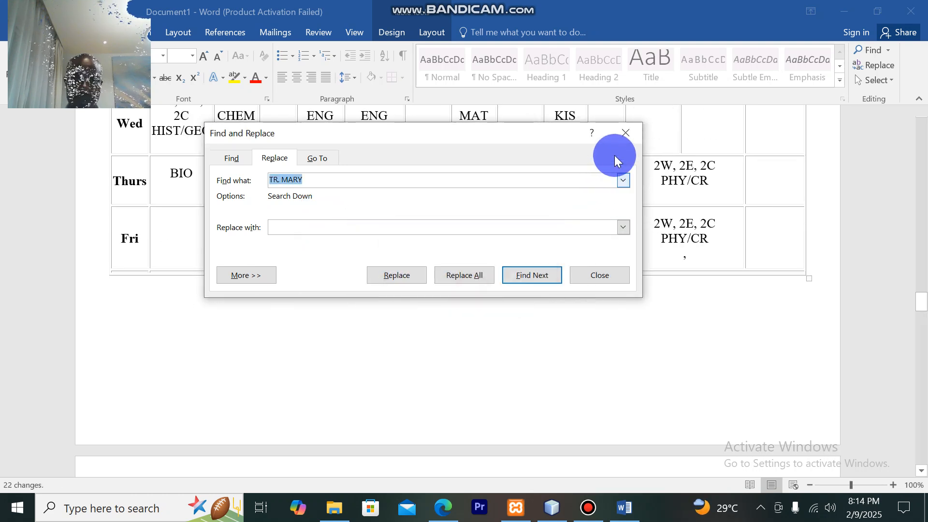
click(625, 133)
Replace all occurrences of the teacher's name from Monday's GEO cell in the 1E timetable with nothing throughout the document.
scroll(516, 282, down, 3)
scroll(475, 378, down, 5)
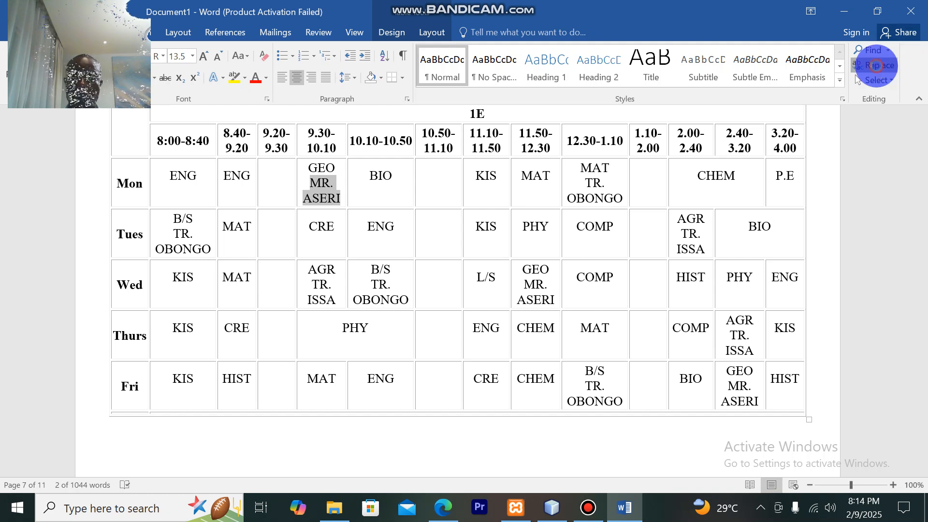
click(876, 66)
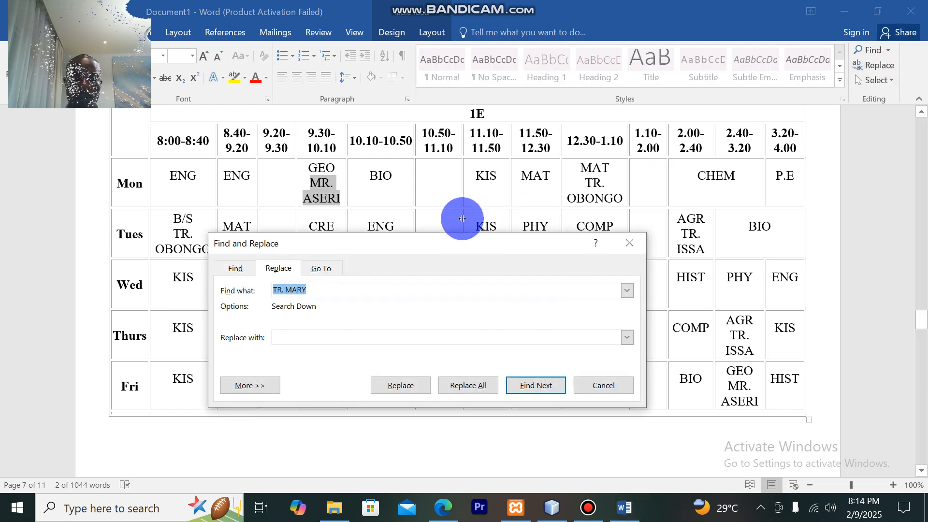
click(480, 380)
click(443, 295)
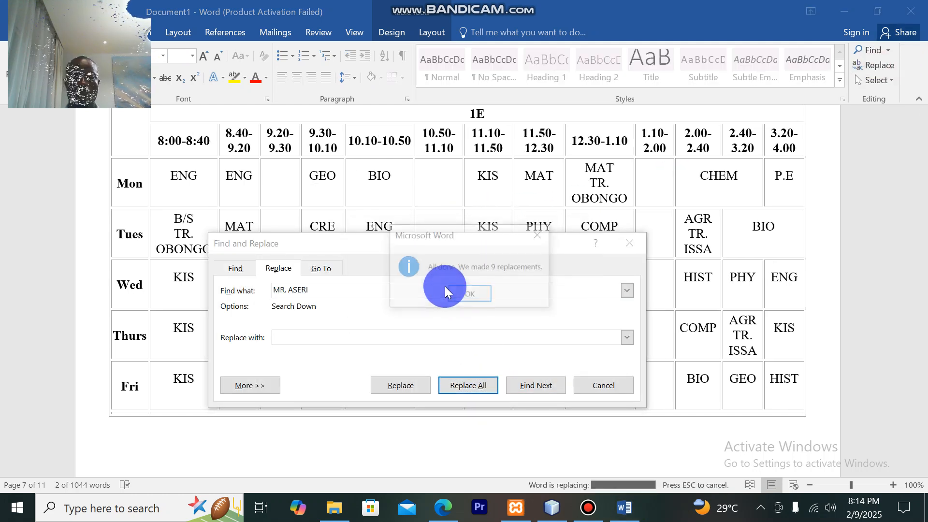
click(478, 294)
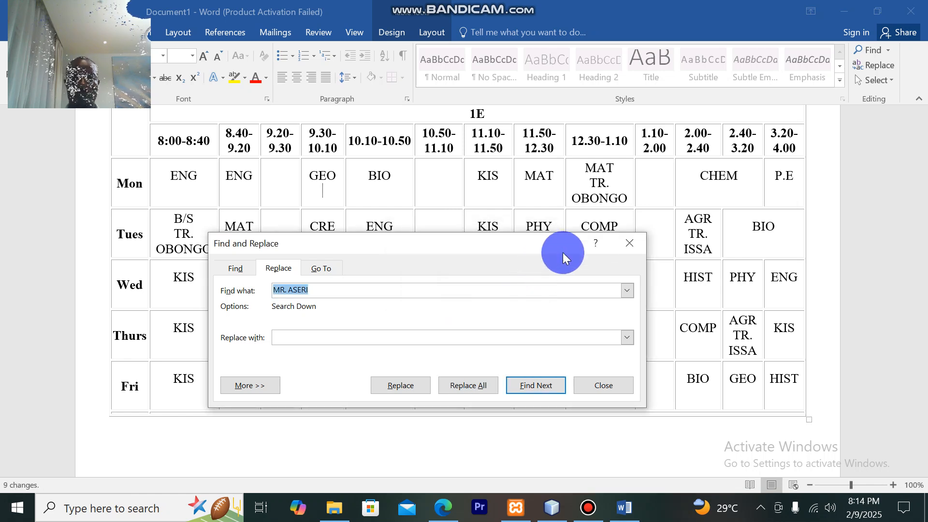
click(627, 243)
Replace all occurrences of the teacher's name from Tuesday's B/S cell in the 1E timetable with nothing throughout the document.
drag(189, 241, 148, 221)
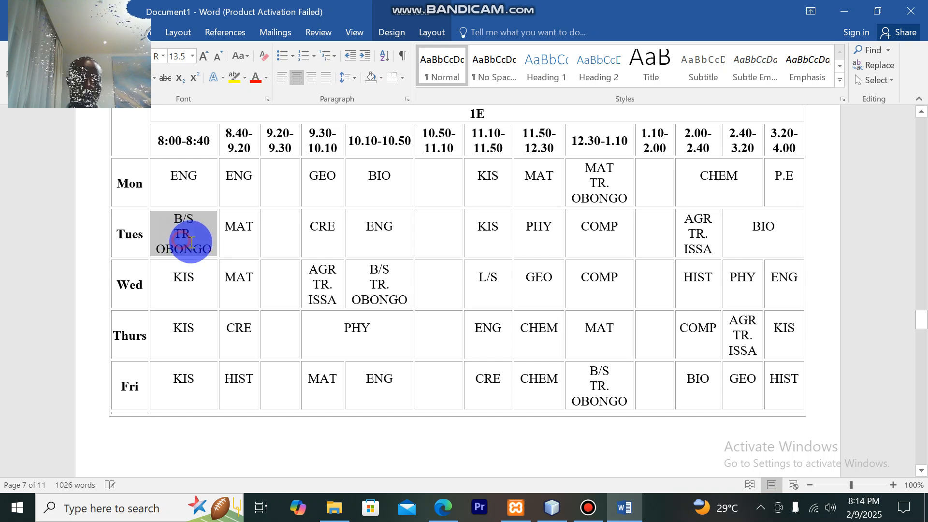
click(181, 239)
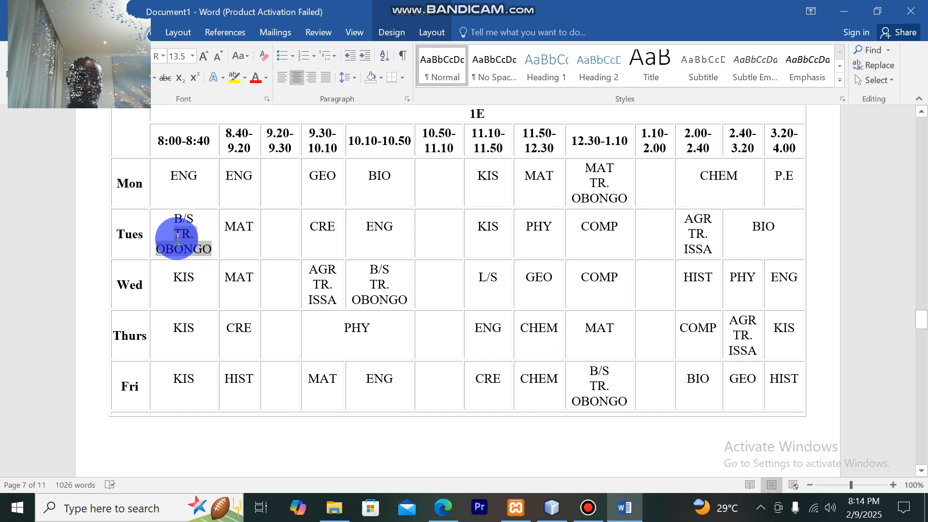
click(878, 65)
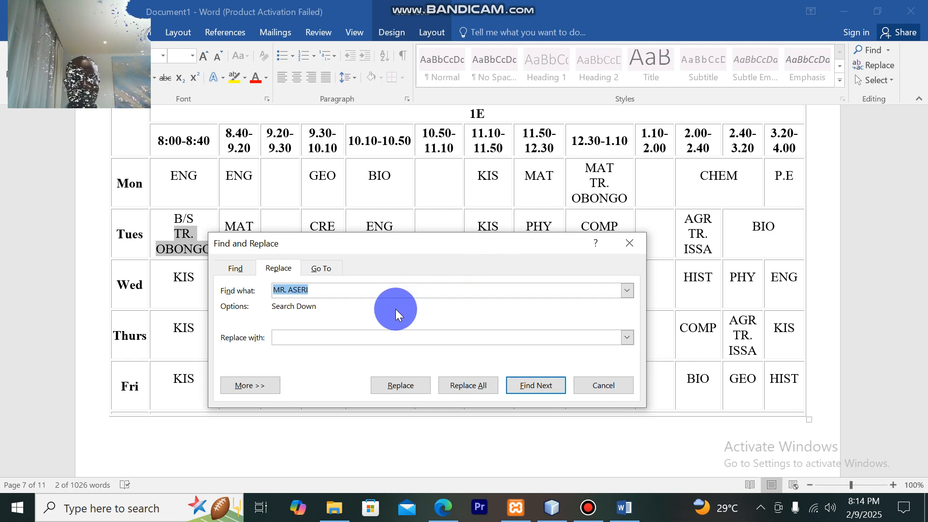
text(TR. OBONGO)
click(468, 384)
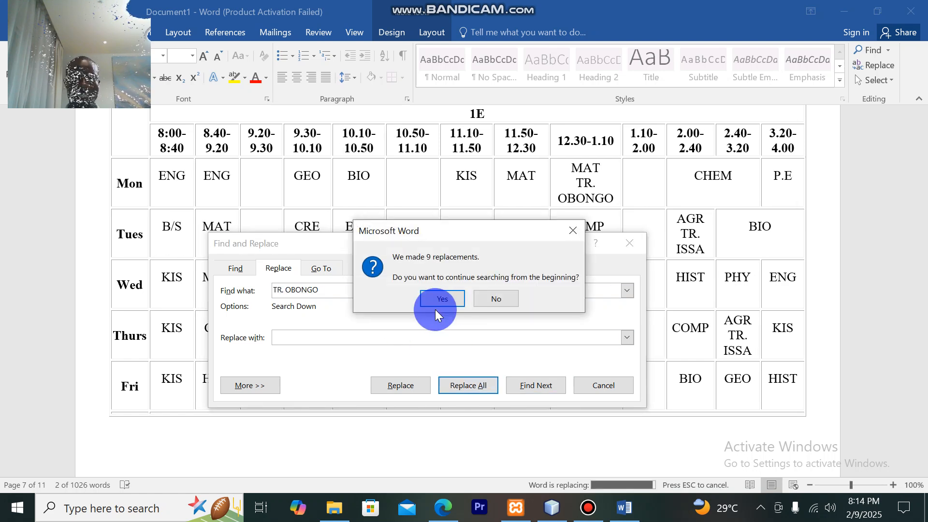
click(441, 294)
click(472, 295)
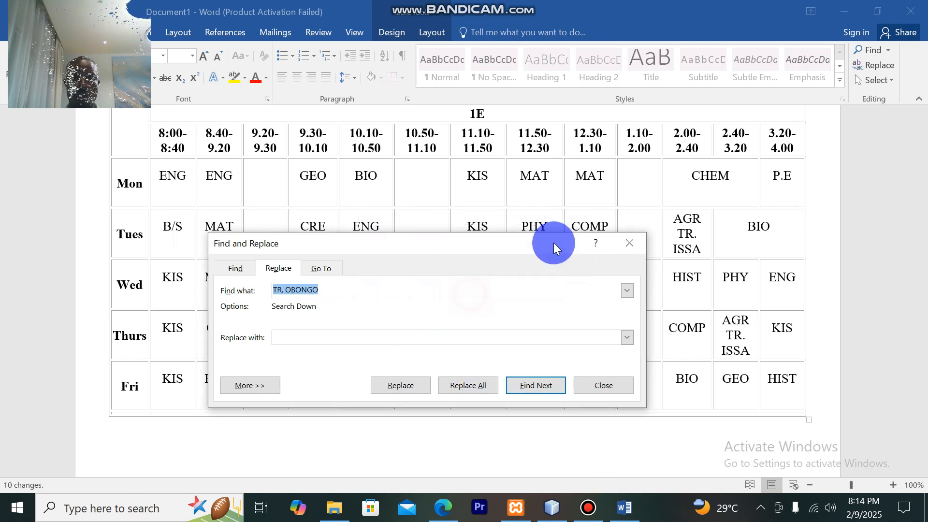
click(630, 243)
Replace all occurrences of the teacher's name from Thursday's AGR cell in the 1E timetable with nothing throughout the document.
scroll(702, 303, up, 4)
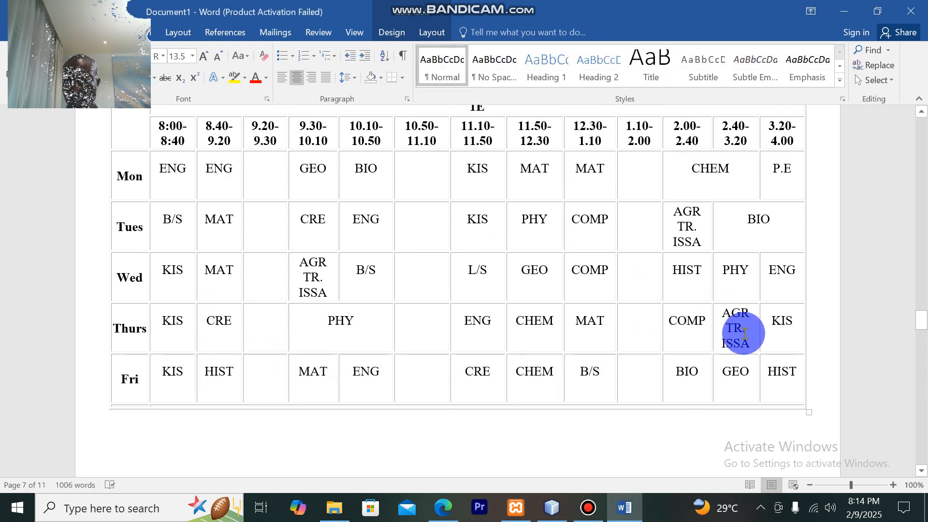
drag(753, 344, 704, 341)
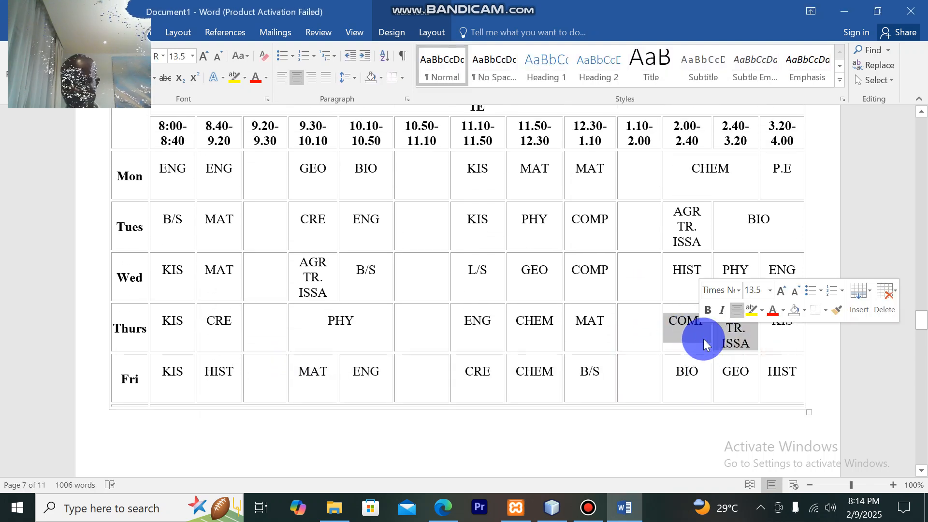
click(734, 337)
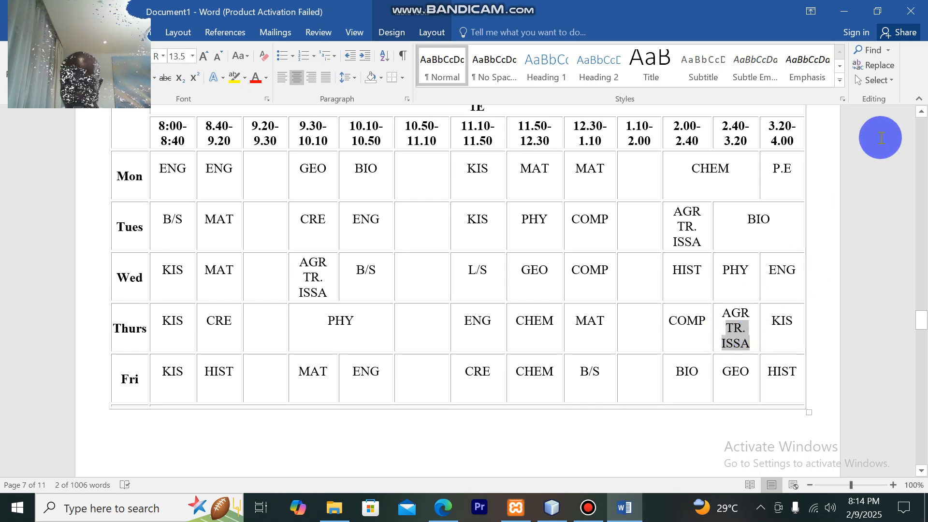
click(877, 65)
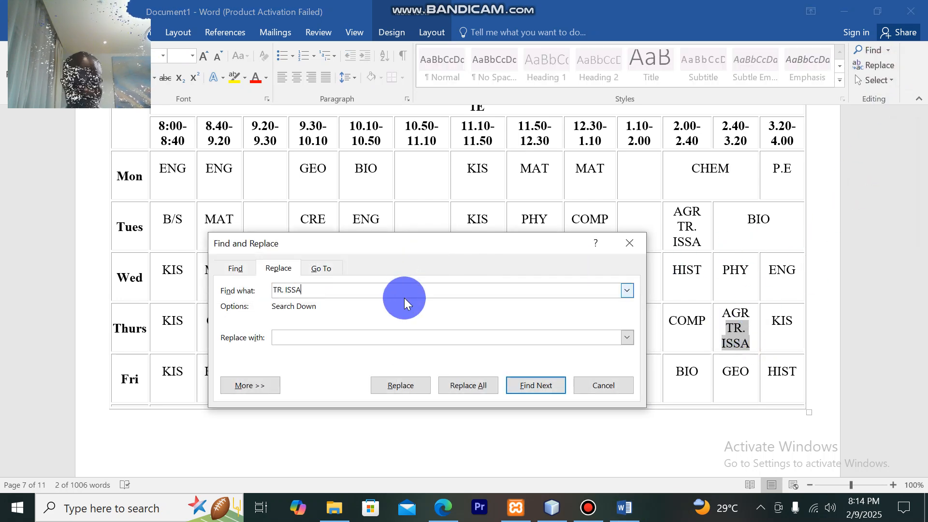
click(481, 385)
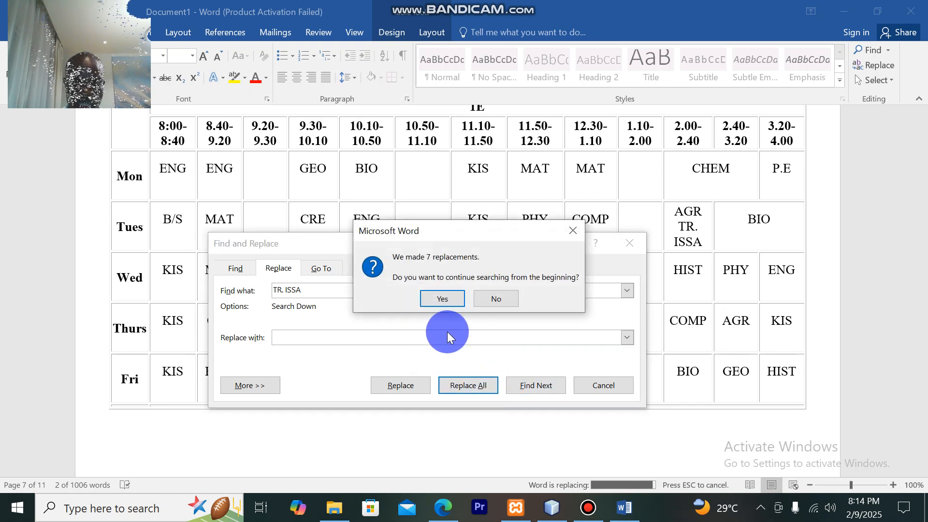
click(443, 299)
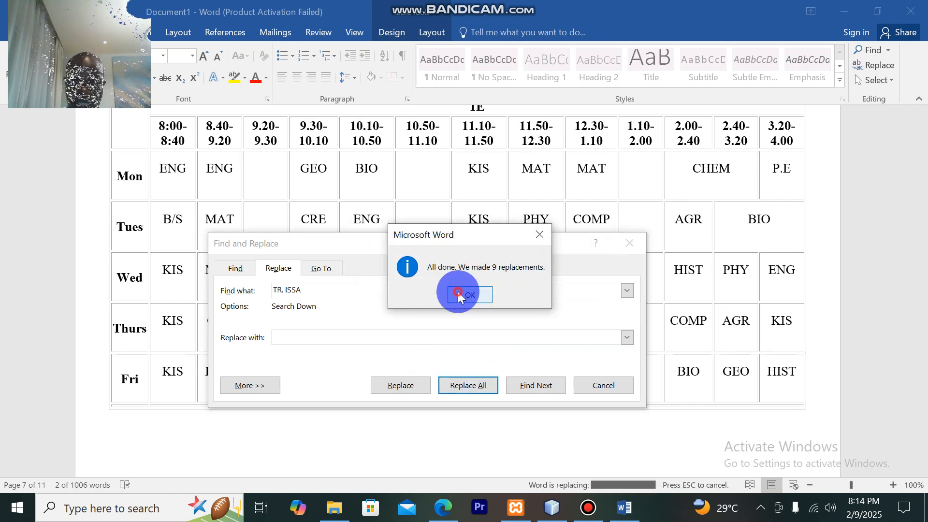
click(458, 295)
click(625, 243)
scroll(616, 249, up, 5)
scroll(618, 251, up, 10)
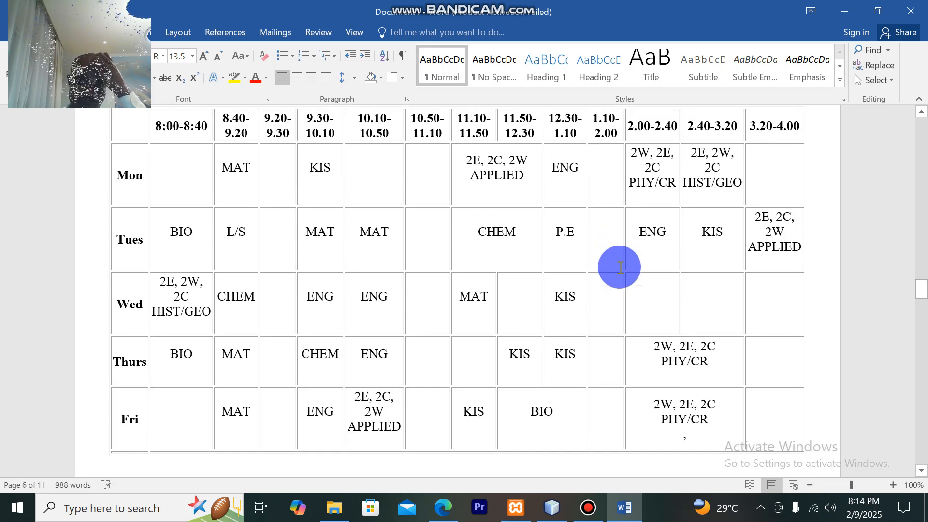
scroll(620, 267, up, 15)
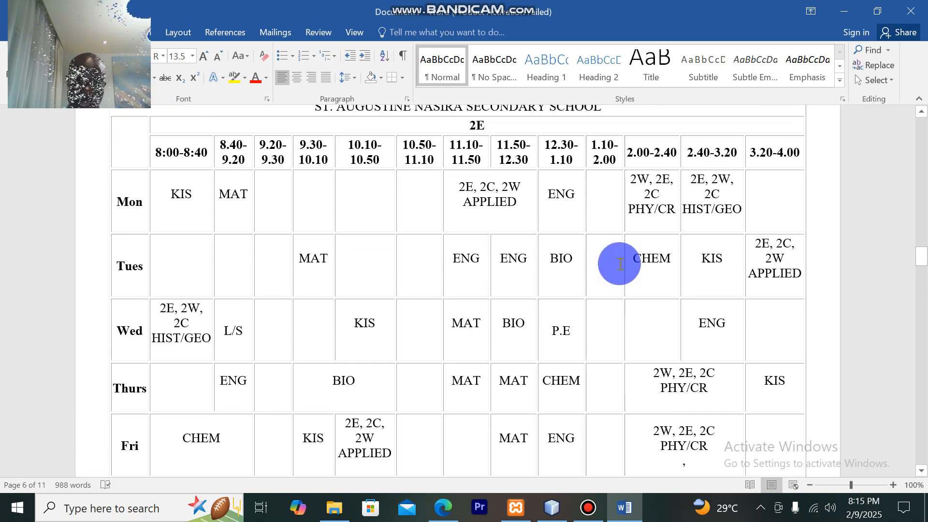
Replace all occurrences of the teacher's name from Wednesday's P.E cell in the 3C timetable with nothing throughout the document.
scroll(620, 263, up, 20)
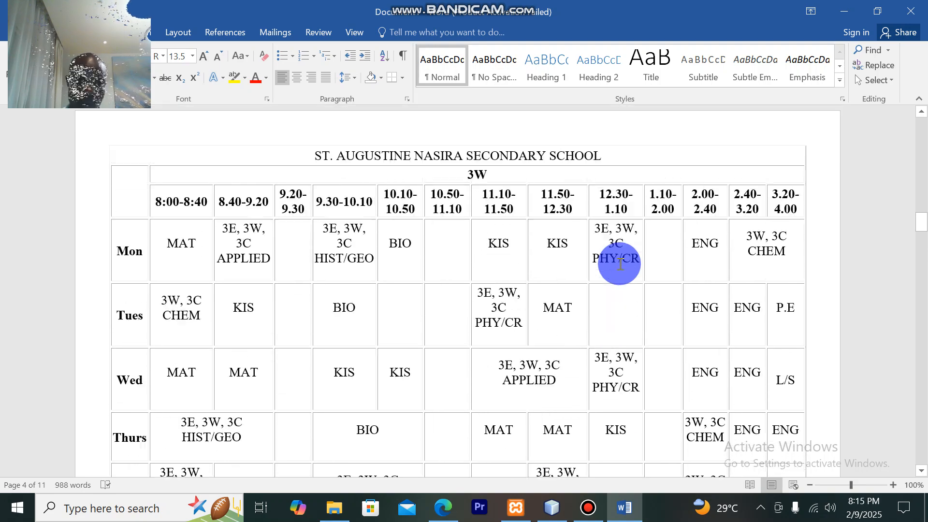
scroll(620, 264, up, 20)
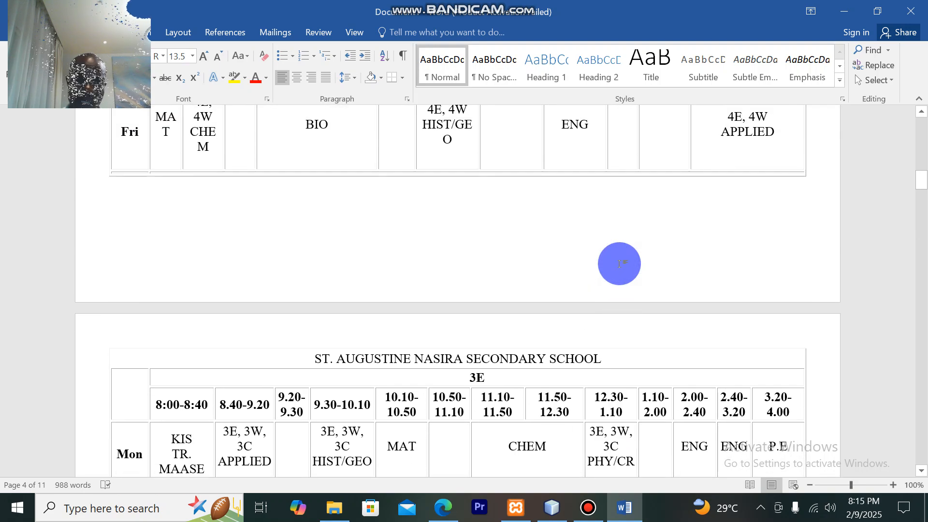
scroll(620, 263, up, 20)
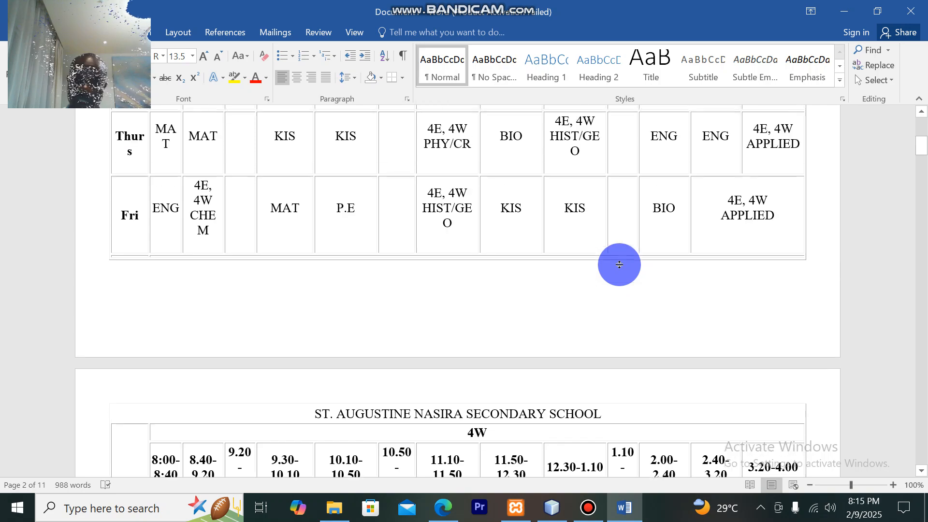
scroll(621, 263, up, 5)
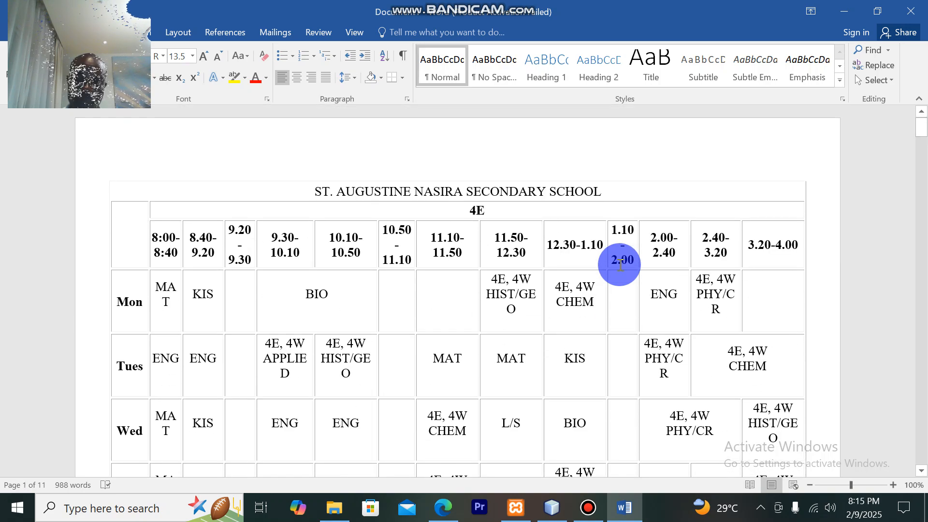
drag(921, 135, 903, 469)
click(538, 364)
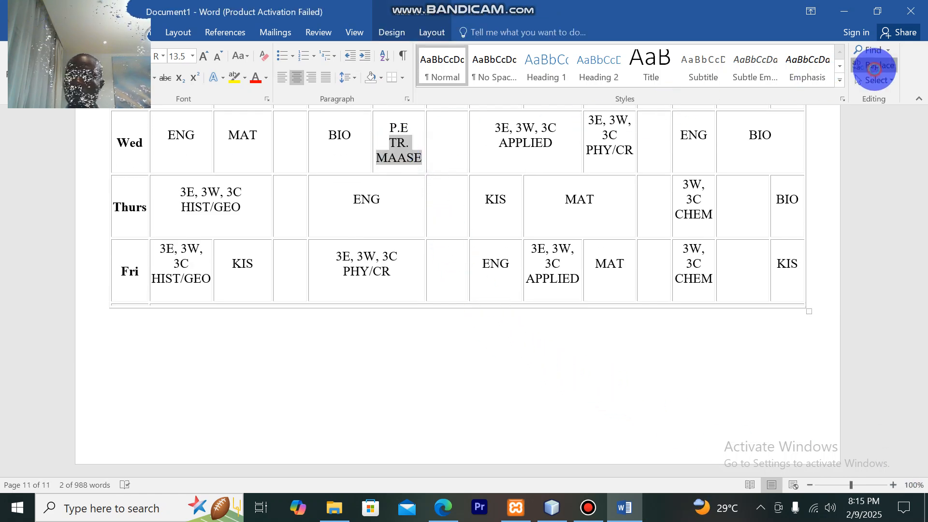
click(875, 73)
click(585, 215)
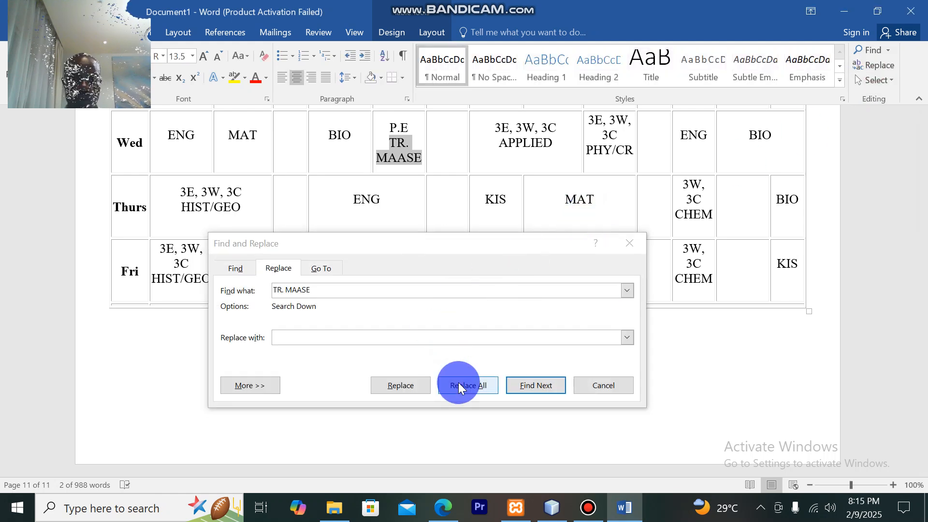
click(460, 385)
click(434, 297)
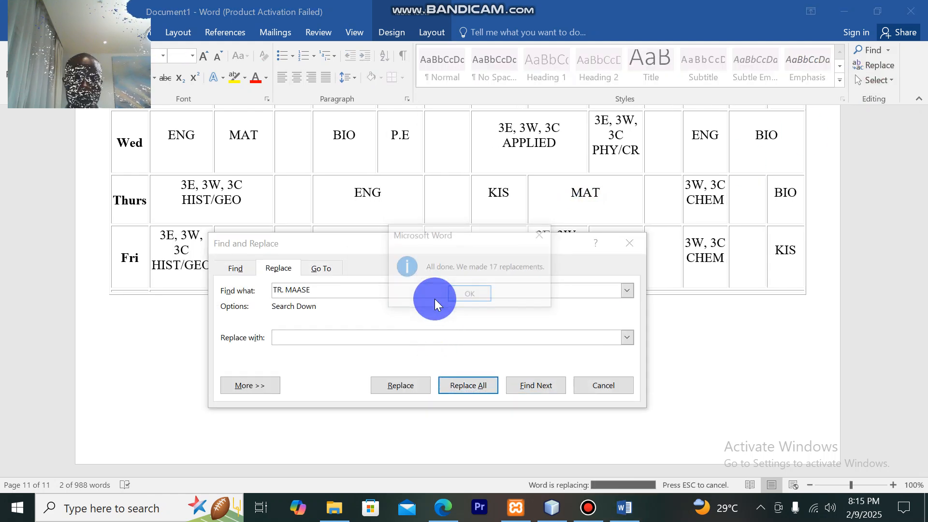
click(461, 294)
click(629, 241)
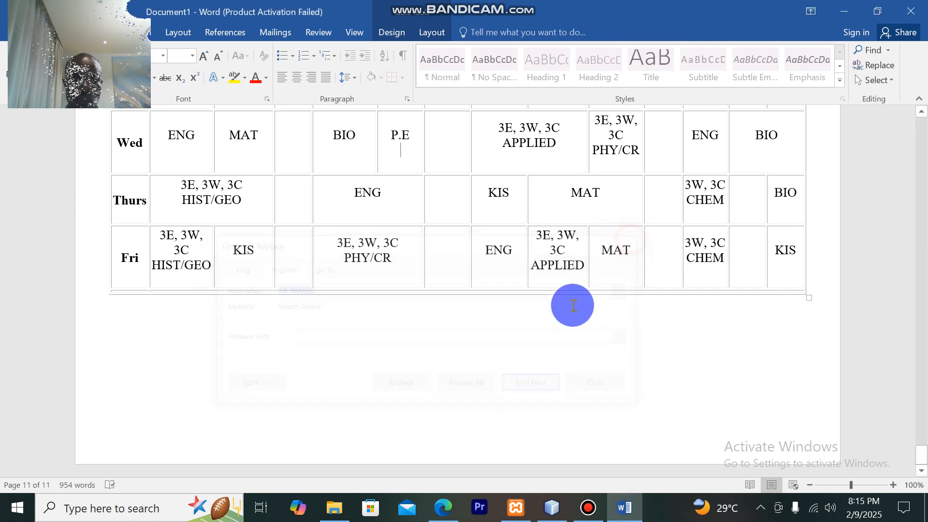
Examine the class timetables throughout the document for leftover teacher names.
scroll(572, 305, up, 5)
scroll(537, 333, up, 12)
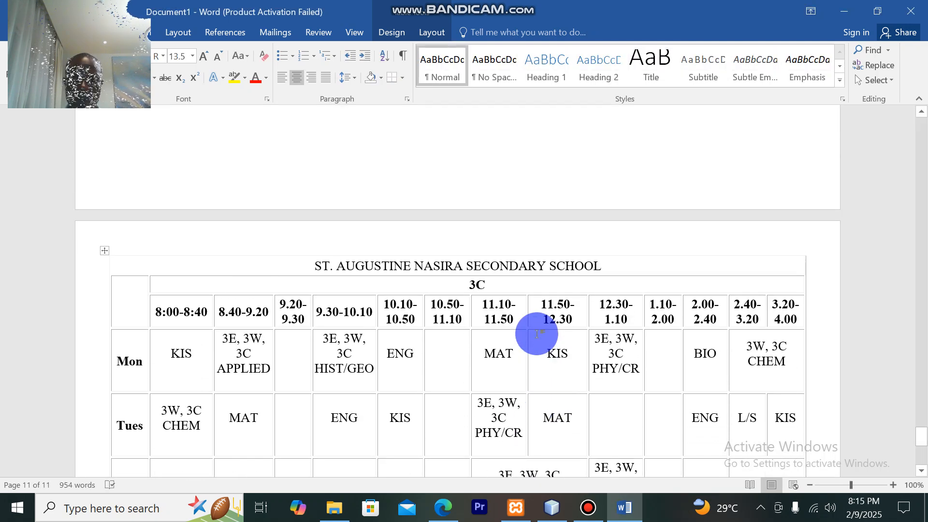
scroll(537, 334, up, 15)
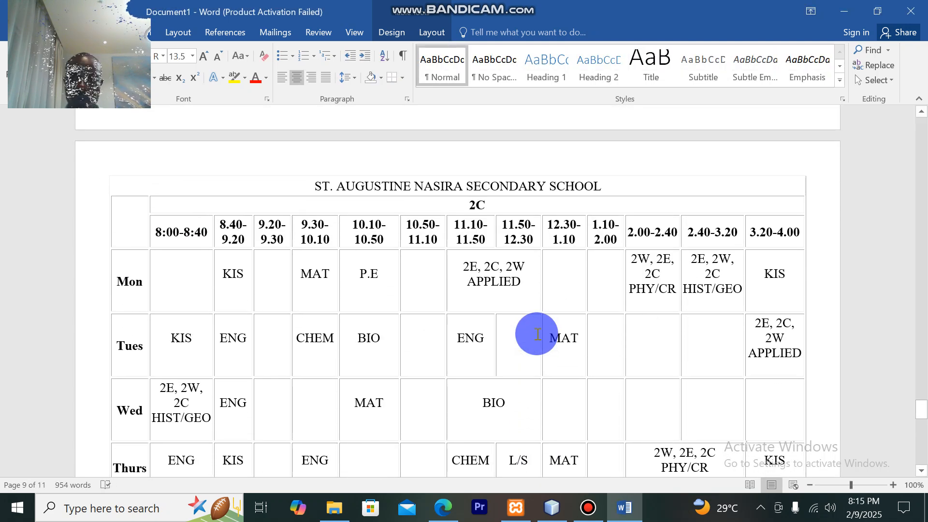
scroll(538, 334, down, 1)
scroll(538, 333, up, 10)
scroll(538, 333, down, 20)
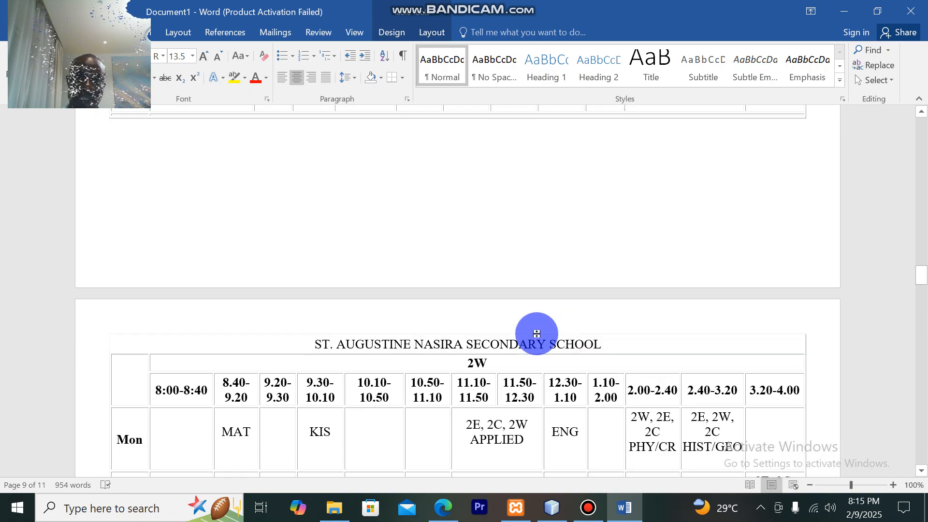
scroll(537, 334, up, 20)
scroll(537, 334, down, 20)
scroll(763, 319, up, 5)
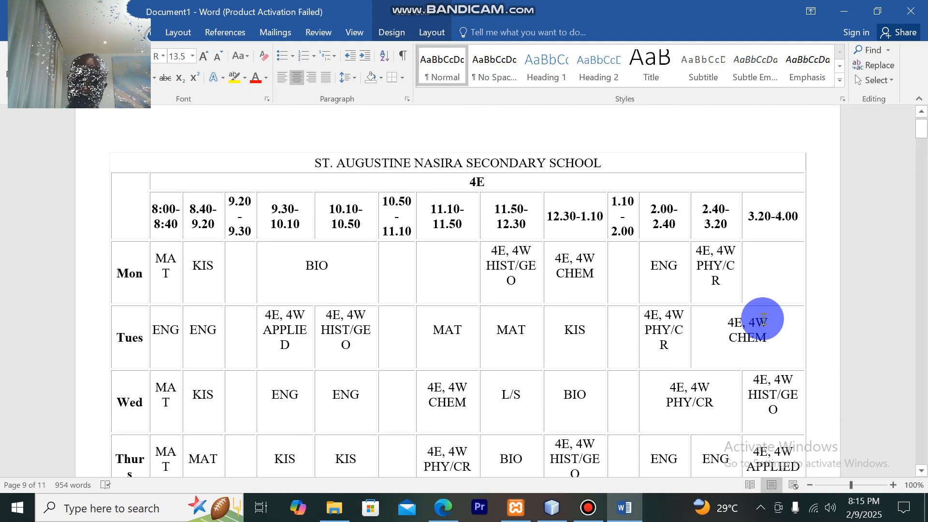
Enlarge the class heading of the 4E timetable to font size 24.
scroll(763, 320, up, 1)
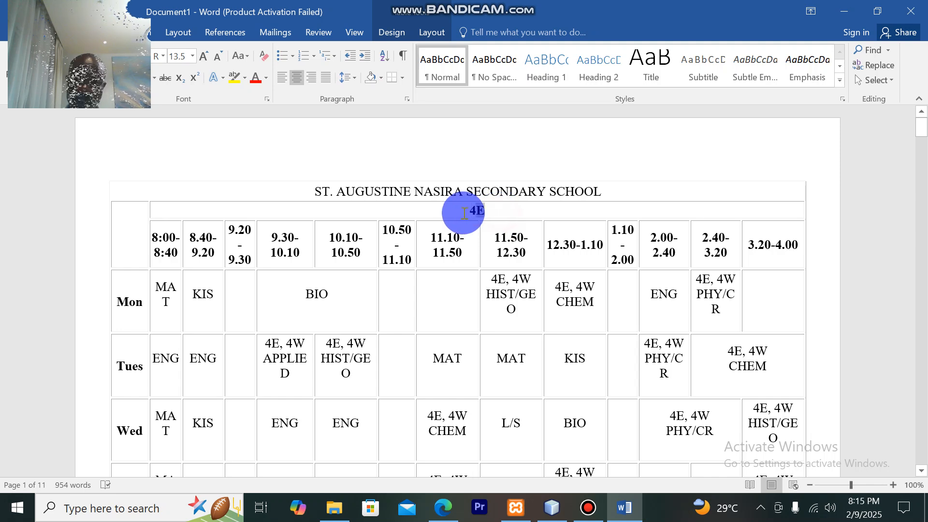
click(202, 59)
click(202, 59)
click(202, 59)
click(202, 59)
click(202, 59)
Enlarge the class heading of the 4W timetable to font size 48.
scroll(276, 283, down, 3)
scroll(276, 283, down, 18)
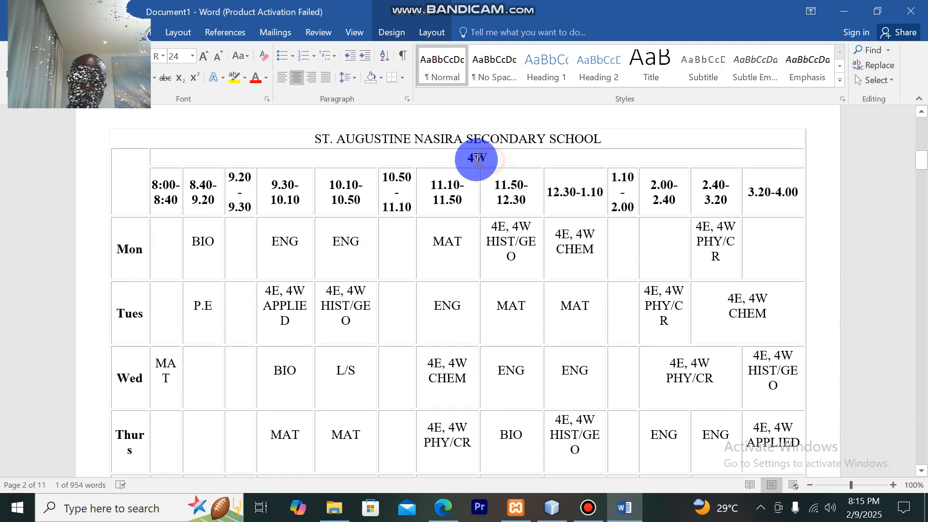
click(219, 60)
double_click(208, 58)
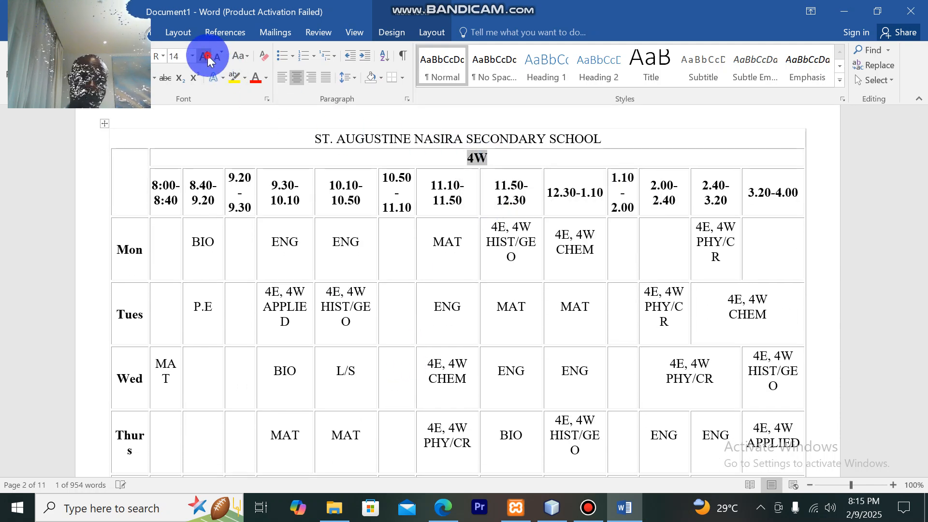
click(208, 58)
click(208, 58)
click(208, 58)
click(208, 58)
click(208, 58)
click(208, 58)
click(208, 58)
click(208, 58)
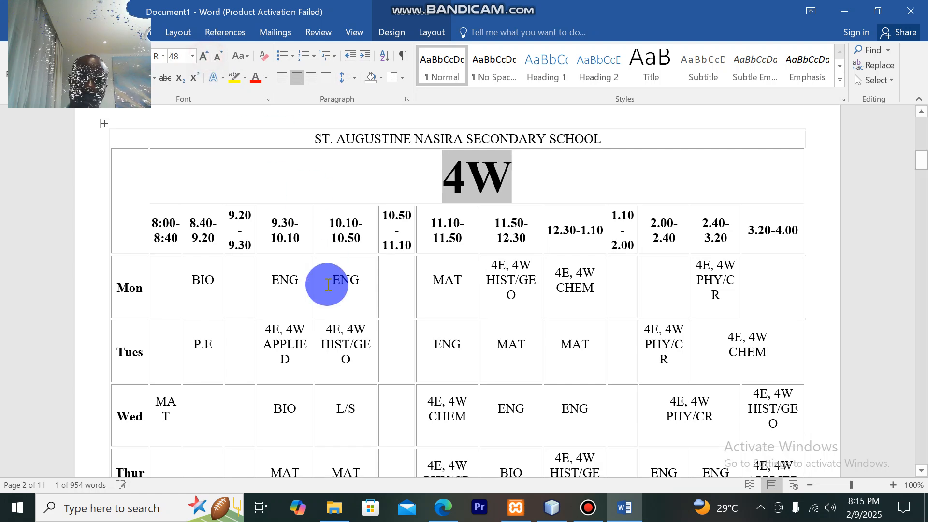
Enlarge the class heading of the 3E timetable, trying sizes up to 72 and settling on font size 36.
scroll(348, 339, down, 12)
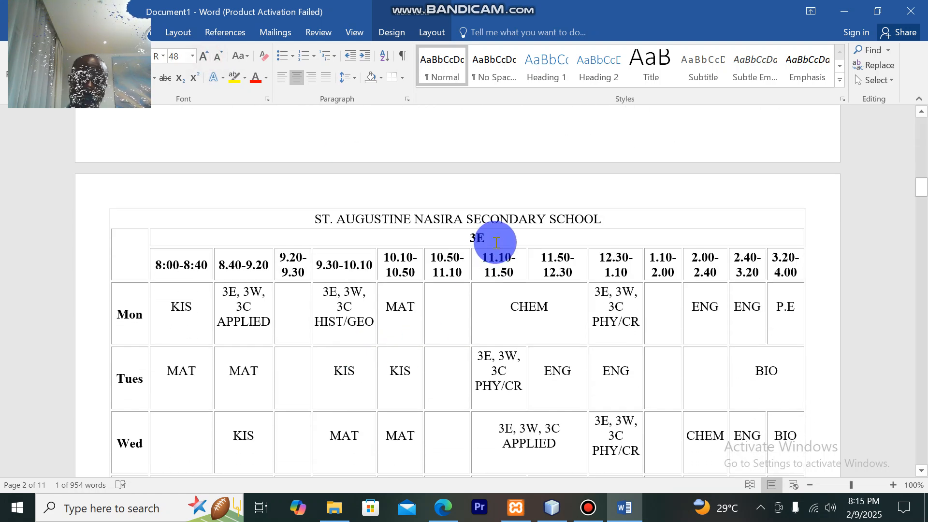
click(206, 57)
click(206, 57)
click(206, 57)
click(206, 58)
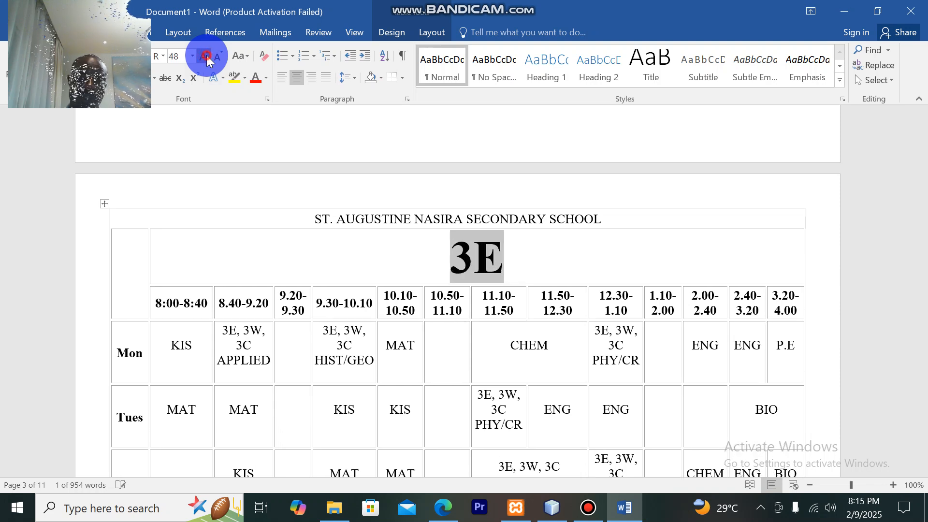
click(206, 57)
scroll(323, 266, down, 1)
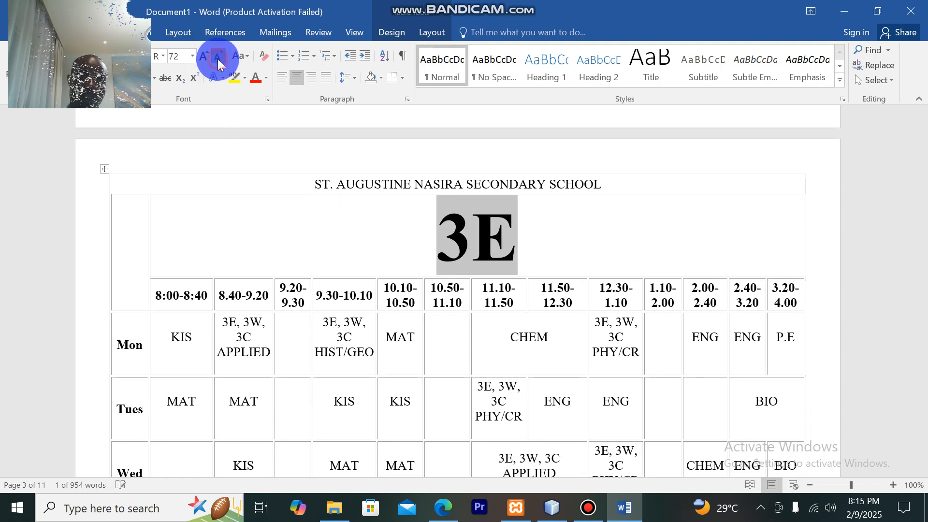
click(218, 59)
Reduce the class heading of the 4W timetable to font size 36.
scroll(497, 290, down, 20)
scroll(502, 288, up, 6)
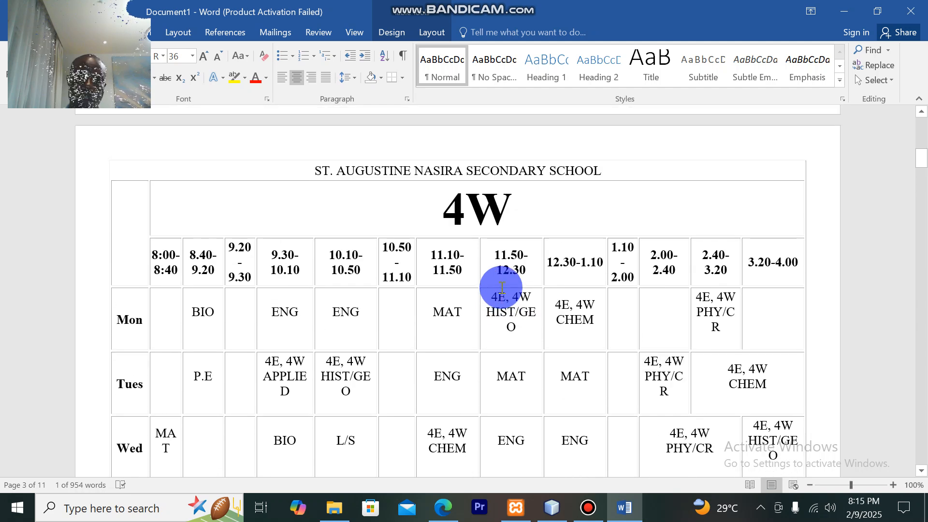
drag(518, 209, 408, 213)
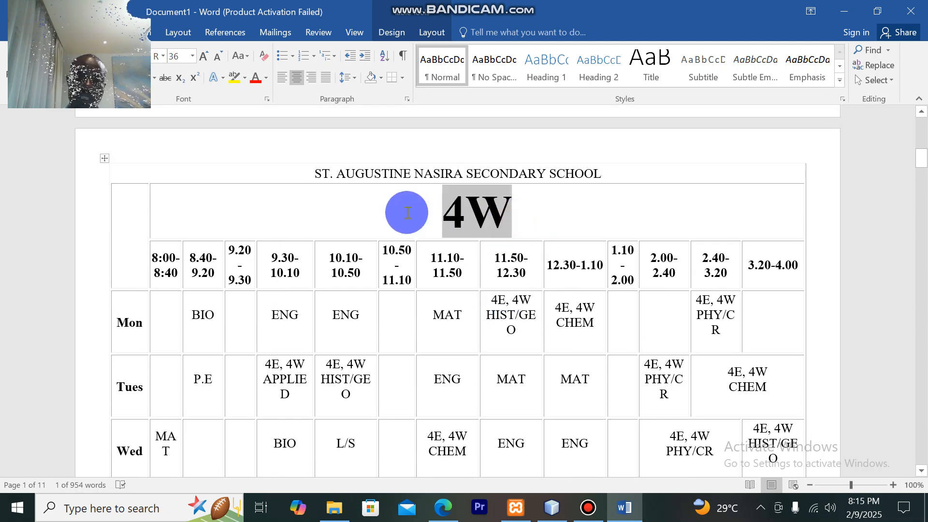
click(218, 56)
Enlarge the class heading of the 3W timetable to font size 26.
scroll(375, 372, down, 15)
scroll(474, 405, down, 12)
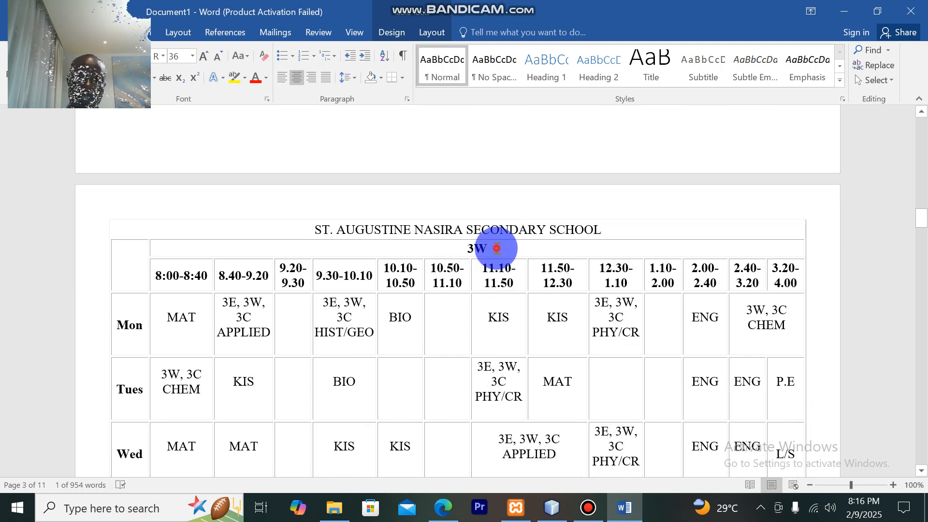
click(204, 57)
click(204, 57)
click(204, 57)
click(204, 57)
click(204, 57)
click(204, 57)
click(204, 57)
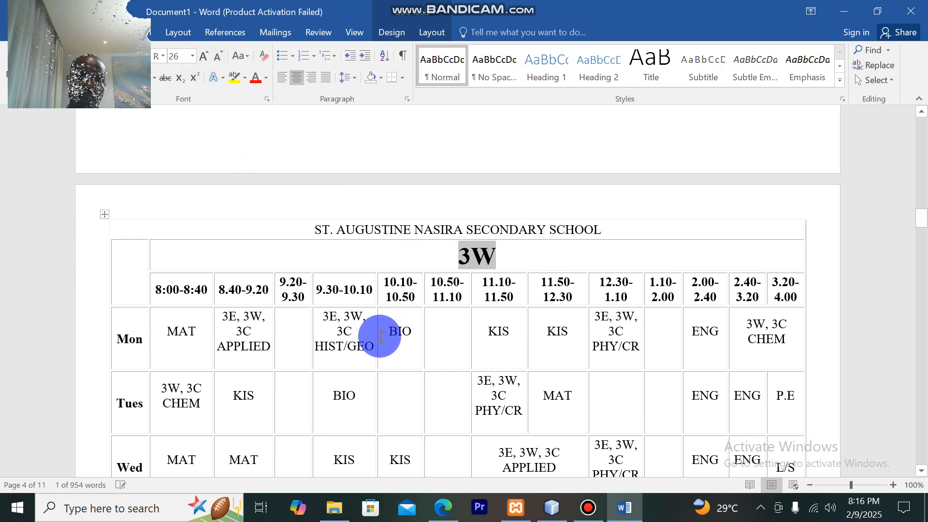
Enlarge the class heading of the 2E timetable to font size 36.
scroll(373, 311, down, 9)
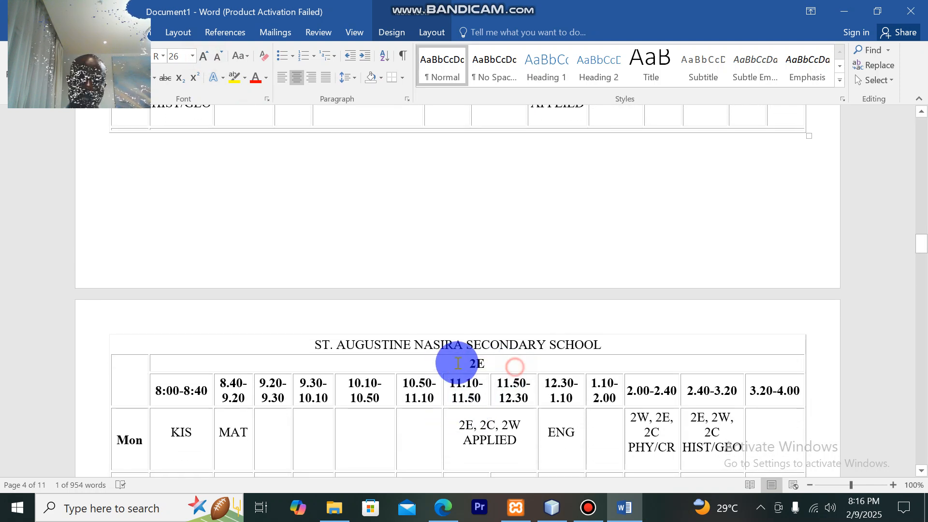
click(203, 57)
click(203, 57)
click(203, 56)
click(203, 57)
click(203, 57)
click(203, 56)
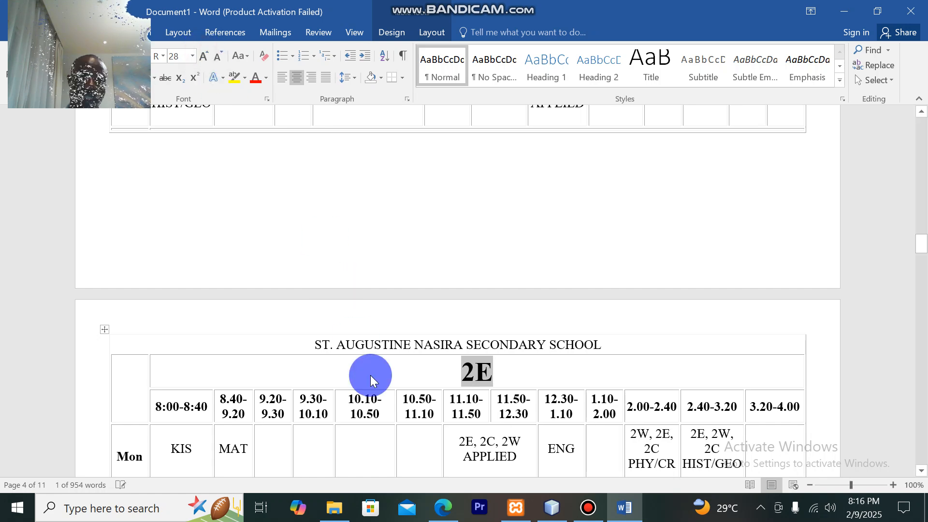
scroll(382, 396, down, 6)
scroll(248, 168, up, 4)
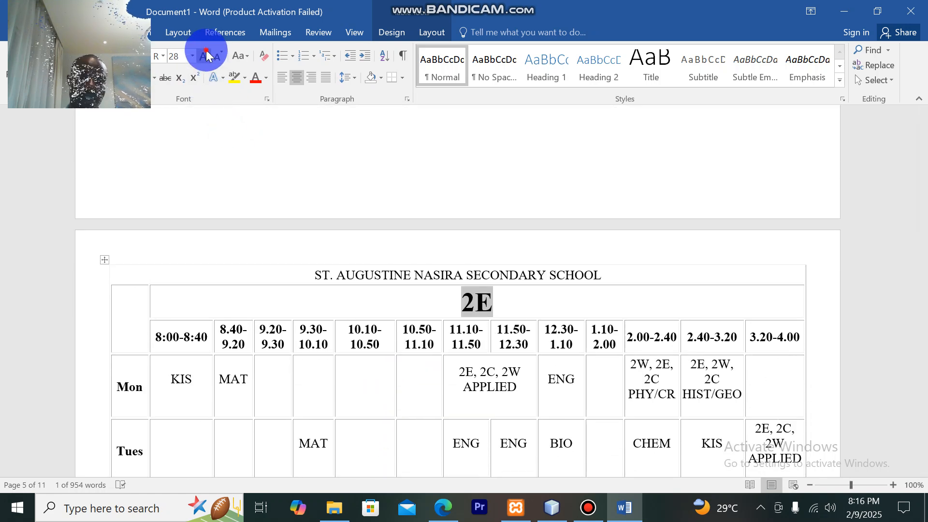
click(206, 50)
Set the font size of the 2W timetable's class heading to 36.
scroll(406, 425, down, 10)
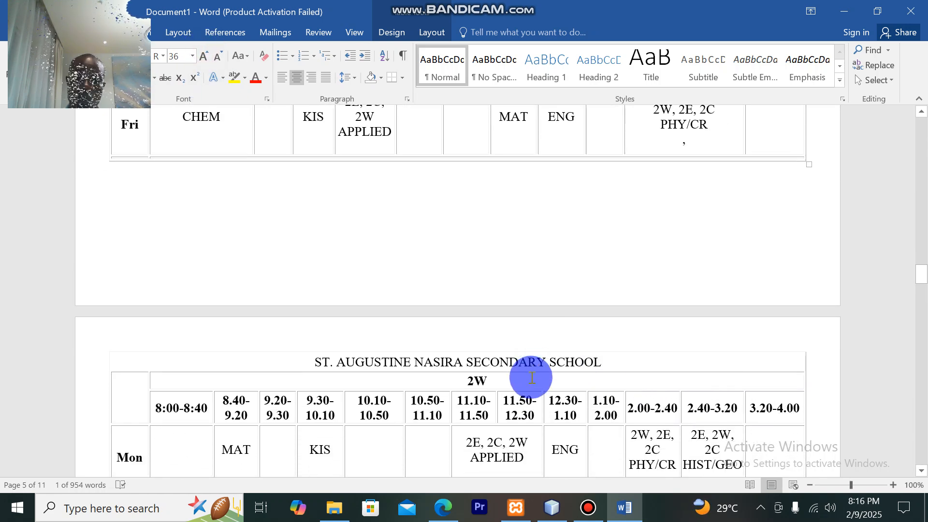
scroll(536, 371, down, 1)
drag(463, 374, 463, 373)
click(176, 57)
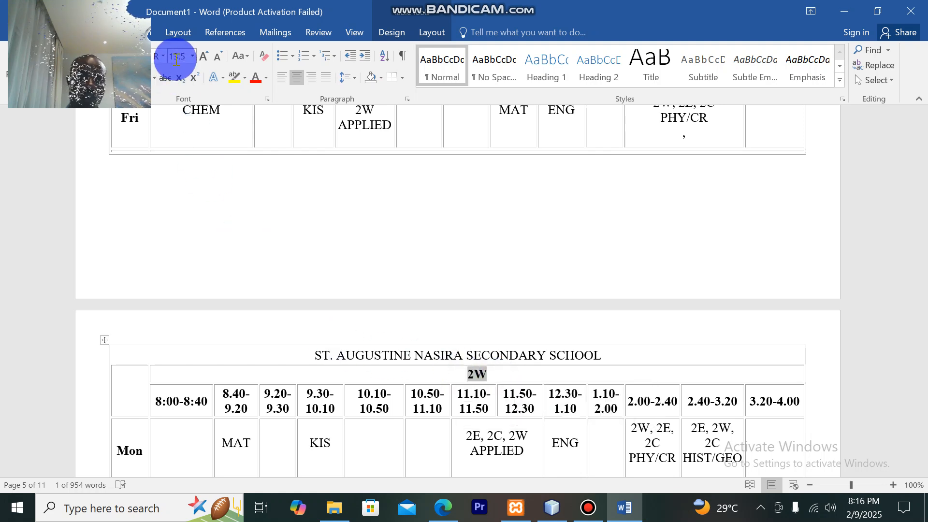
text(3)
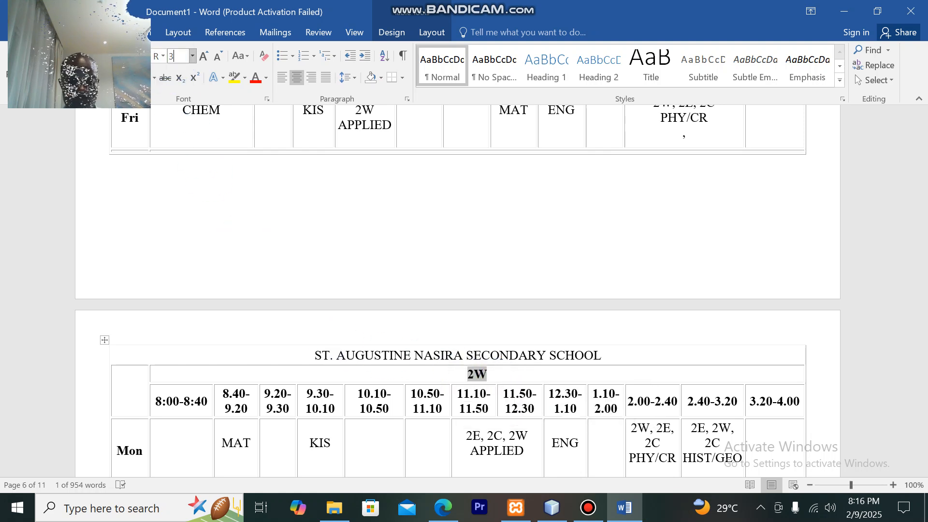
text(6)
click(369, 222)
Set the font size of the 1E timetable's class heading to 36.
scroll(527, 382, down, 12)
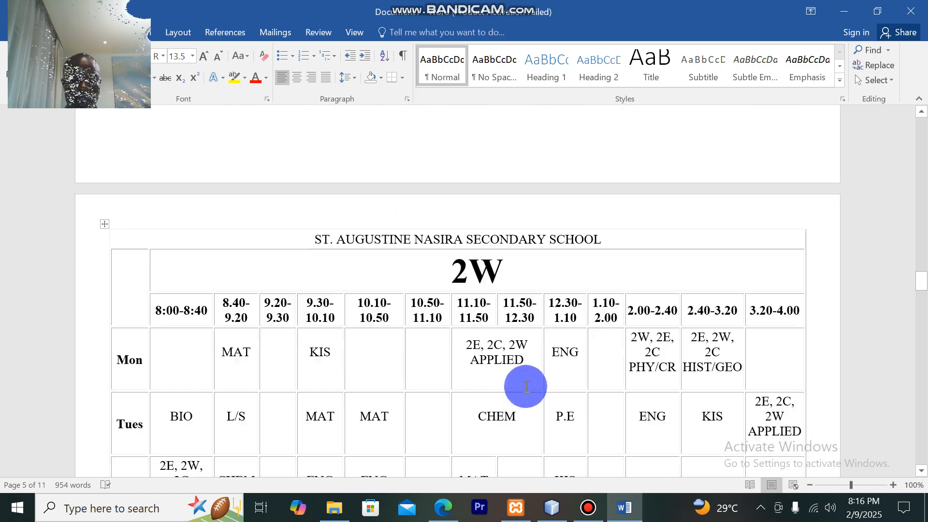
scroll(527, 391, down, 4)
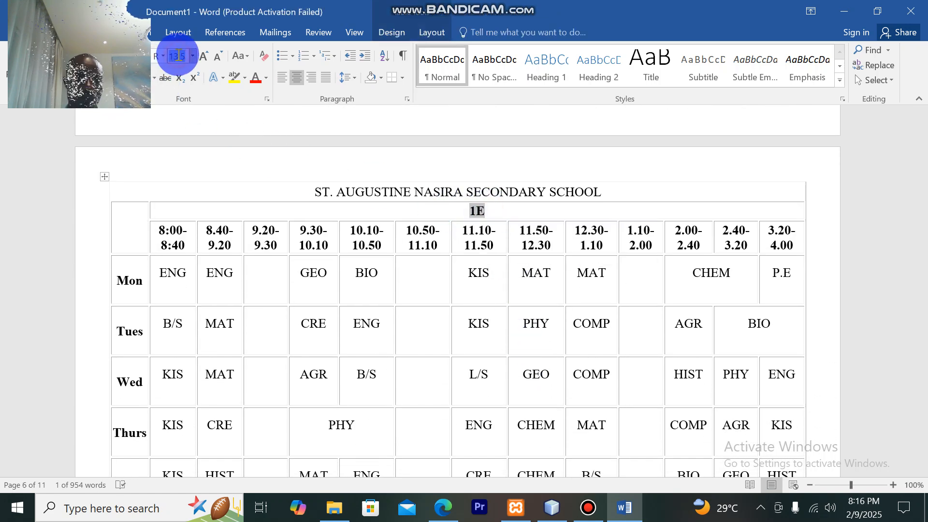
key(Return)
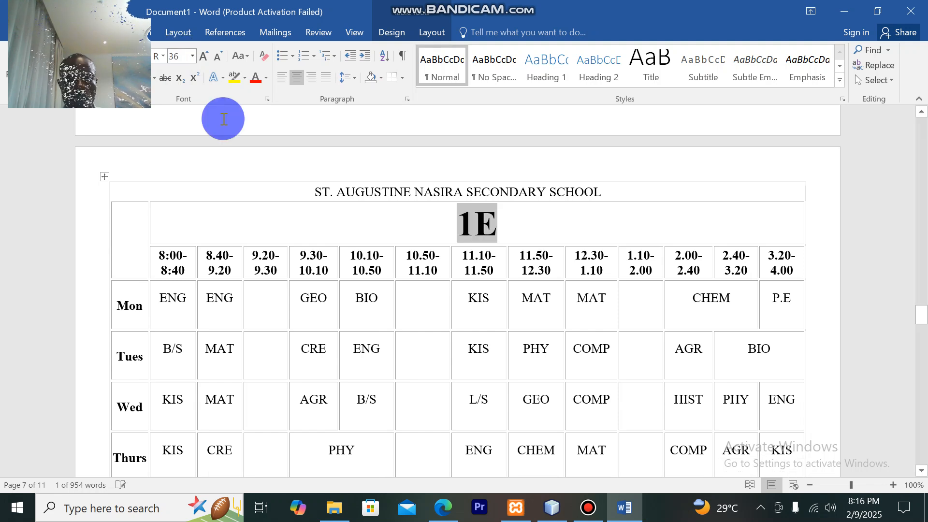
Set the font size of the 1W timetable's class heading to 36.
scroll(332, 386, down, 13)
drag(493, 220, 452, 221)
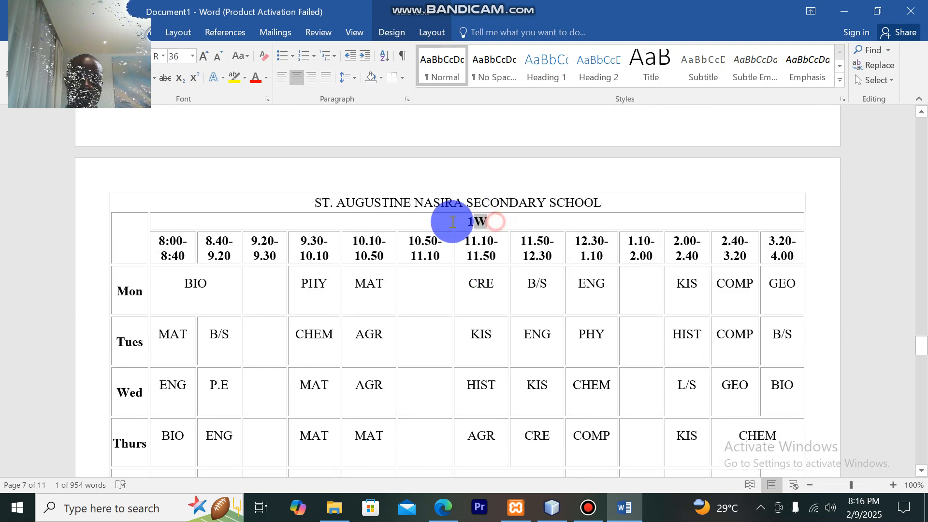
click(177, 56)
text(36)
key(Return)
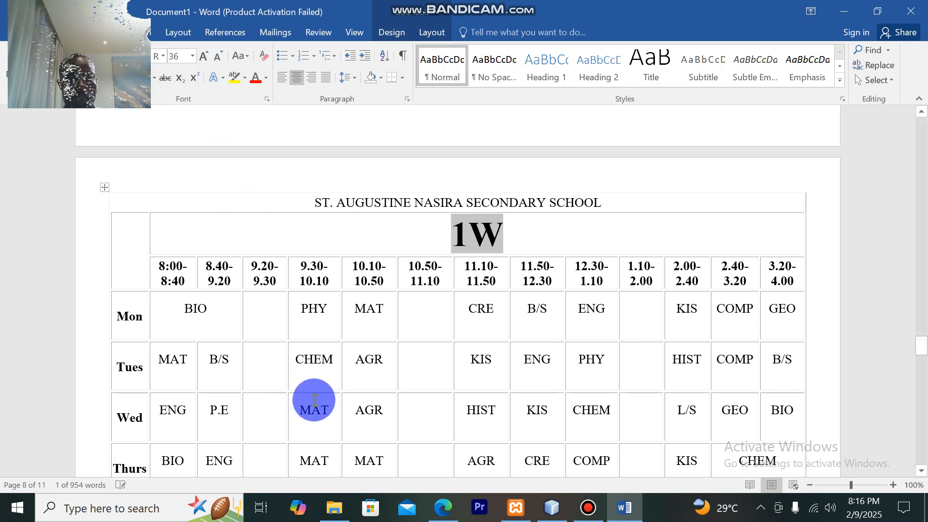
Set the font size of the 1C timetable's class heading to 36.
scroll(311, 404, down, 12)
scroll(379, 446, down, 2)
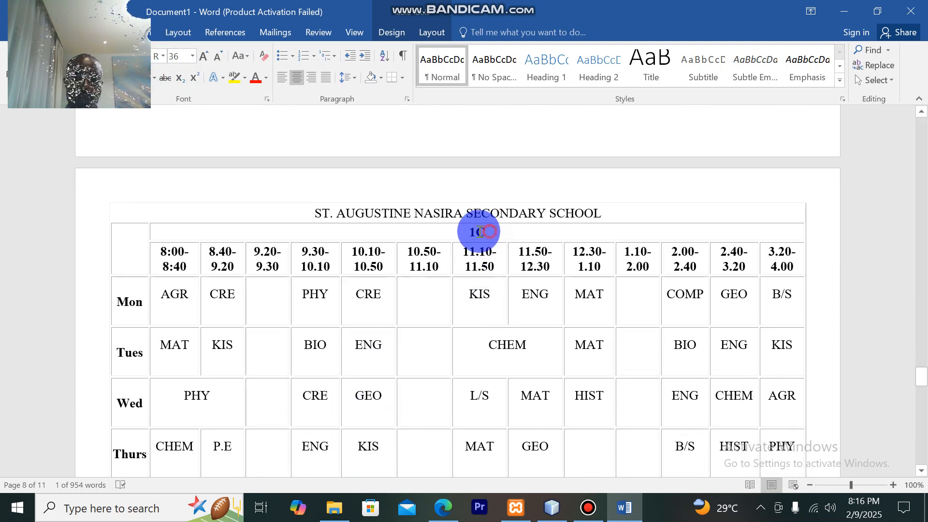
drag(479, 232, 429, 231)
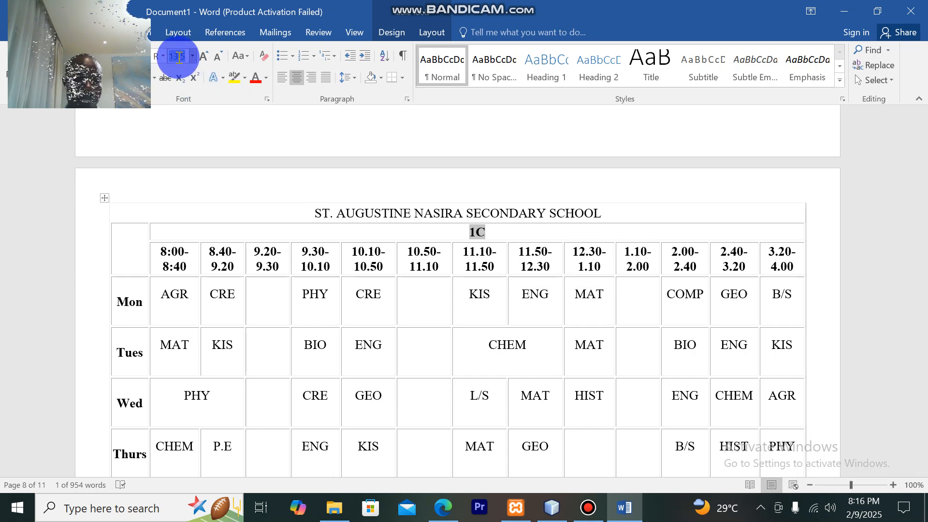
text(36)
key(Return)
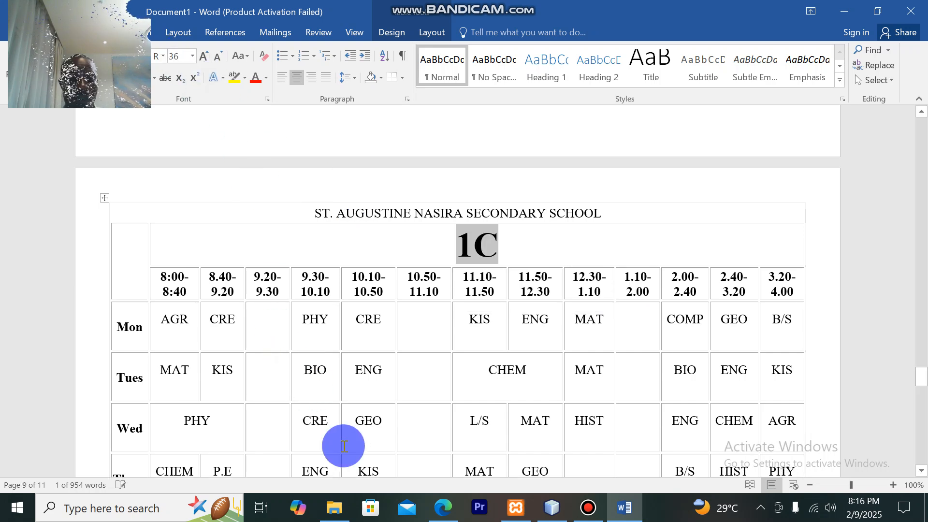
Enlarge the class heading of the 2C timetable to font size 36.
scroll(343, 444, down, 10)
scroll(389, 396, down, 1)
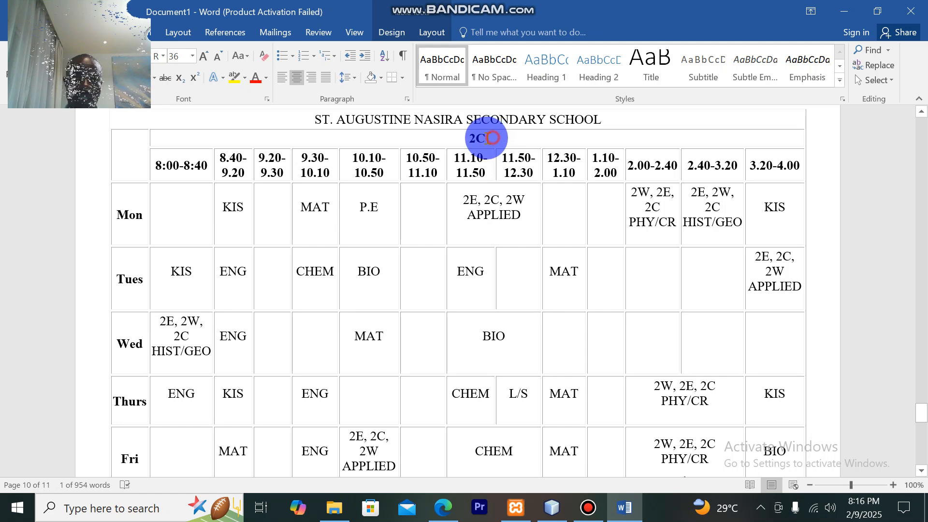
double_click(467, 140)
click(194, 57)
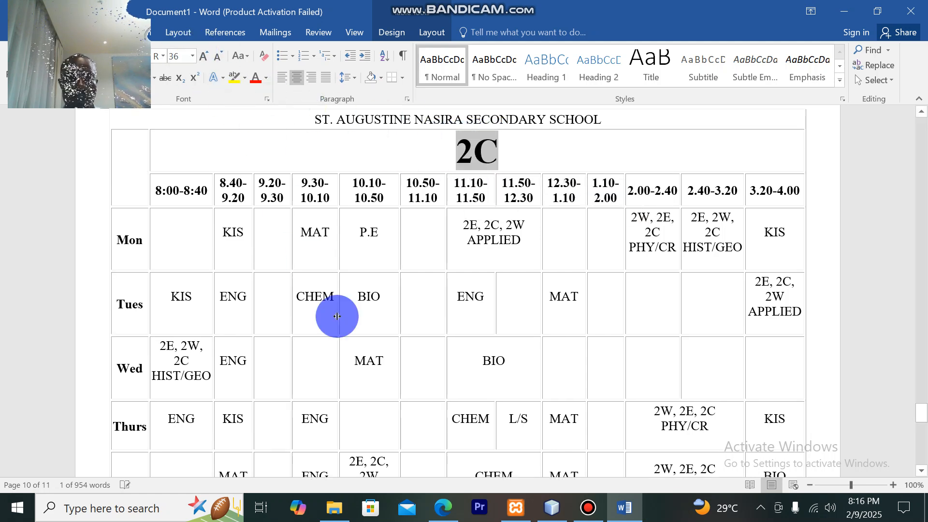
Set the font size of the 3C timetable's class heading to 36.
scroll(348, 362, down, 10)
scroll(351, 363, down, 5)
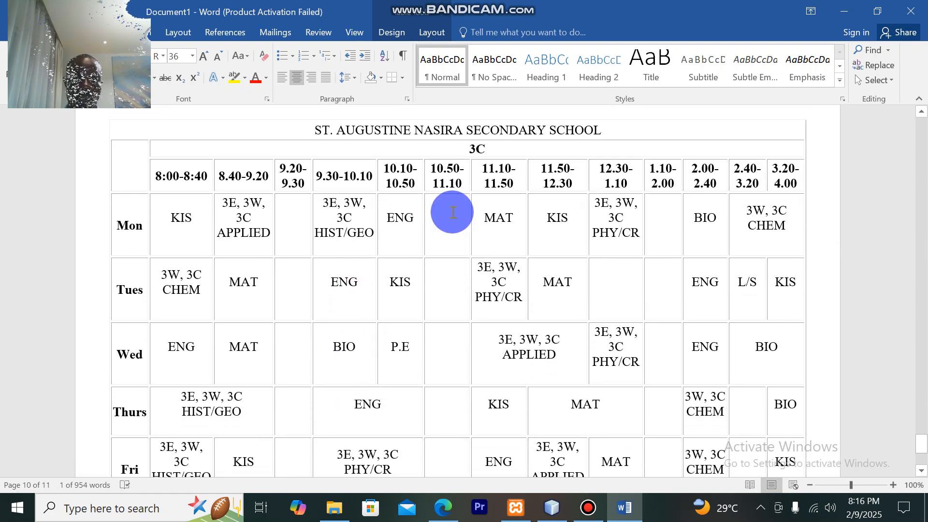
double_click(471, 149)
click(181, 58)
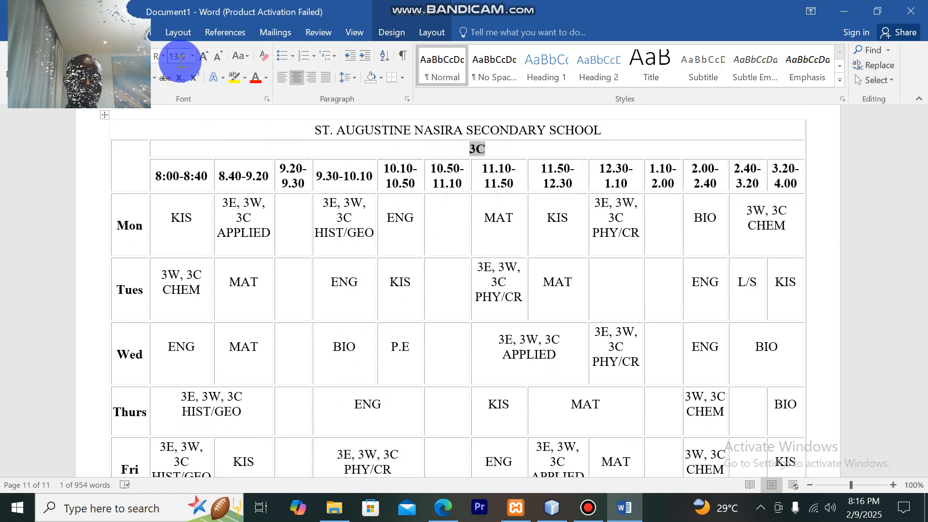
text(36)
key(Return)
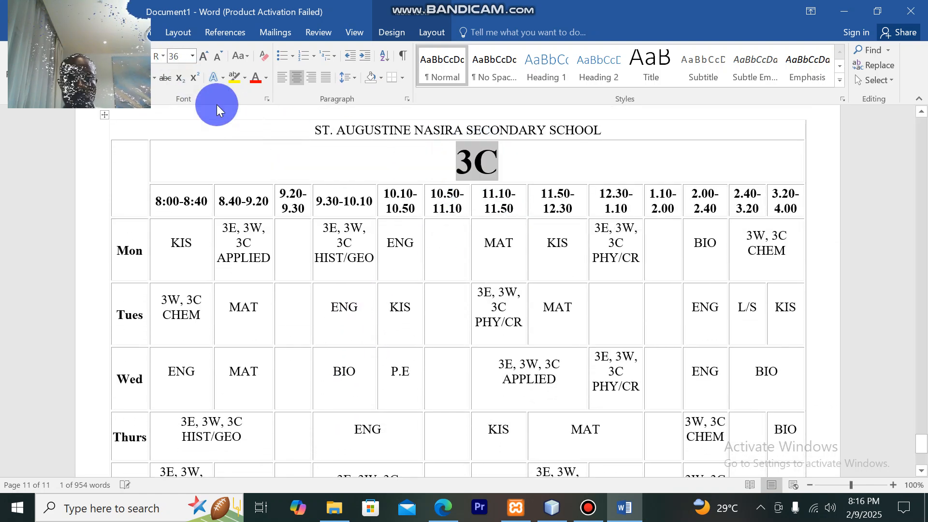